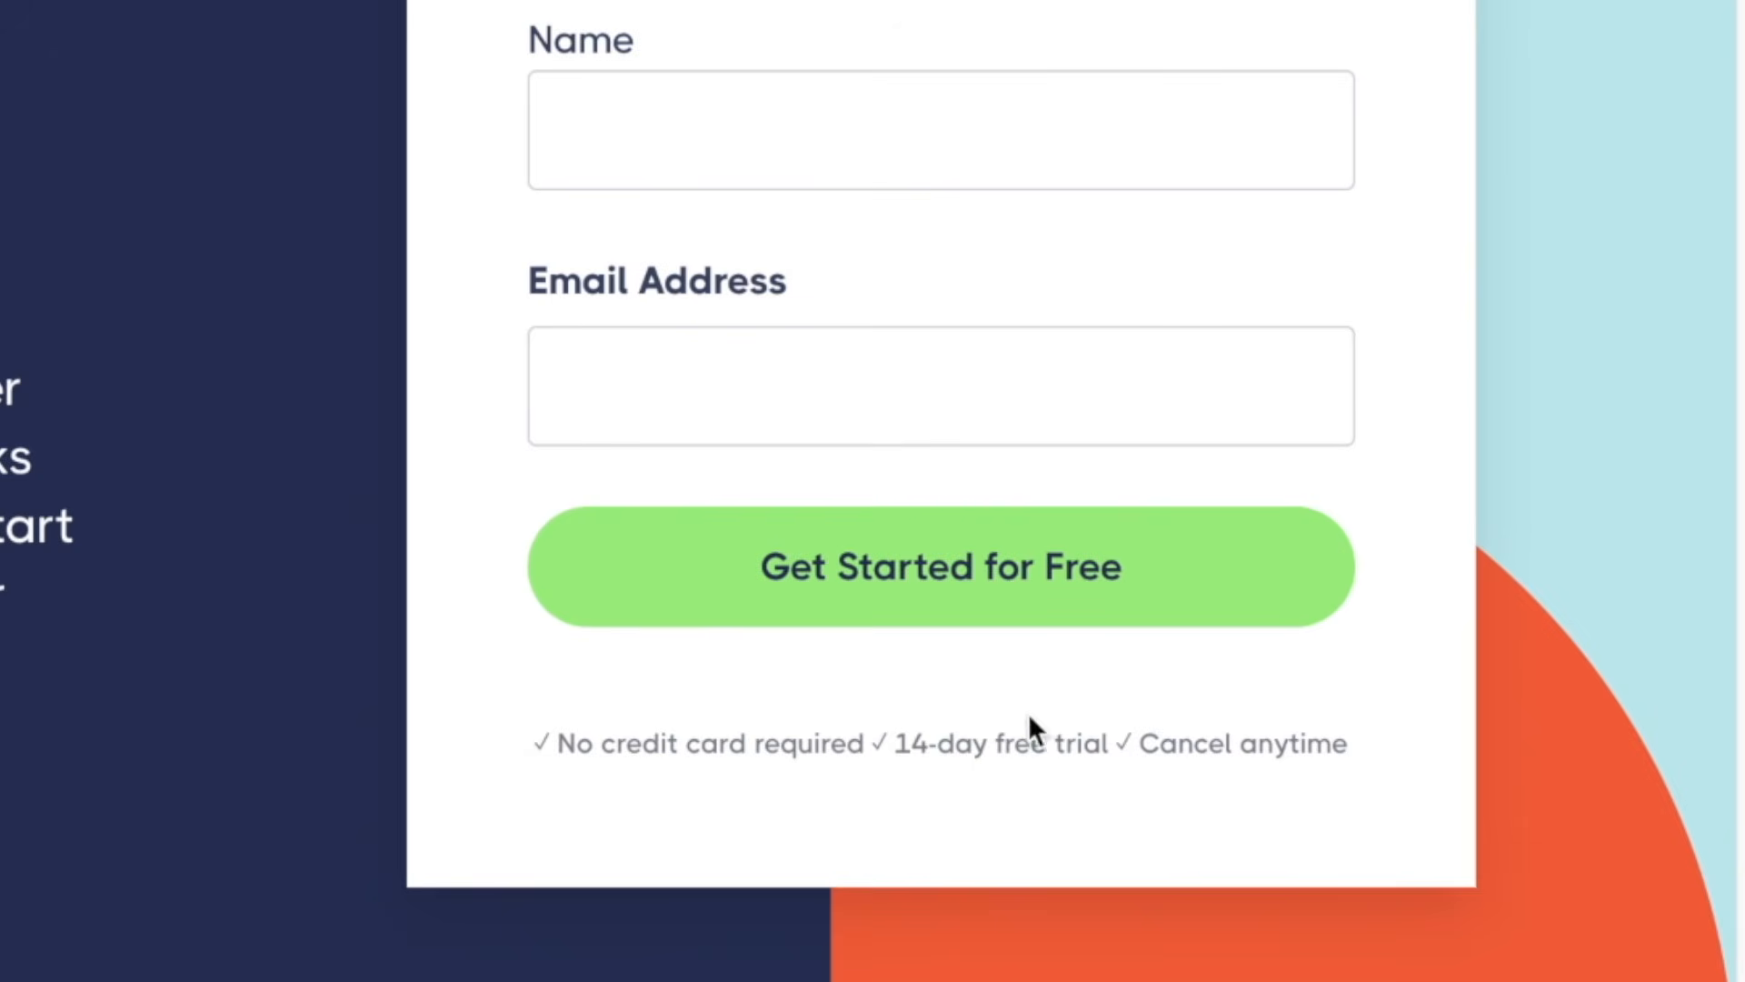
# Examine the features described on the Poshmark bot page, from closet sharing and bulk offers through captcha solving and activity monitoring.
pyautogui.moveTo(533, 744); pyautogui.dragTo(1367, 729)
pyautogui.click(664, 818)
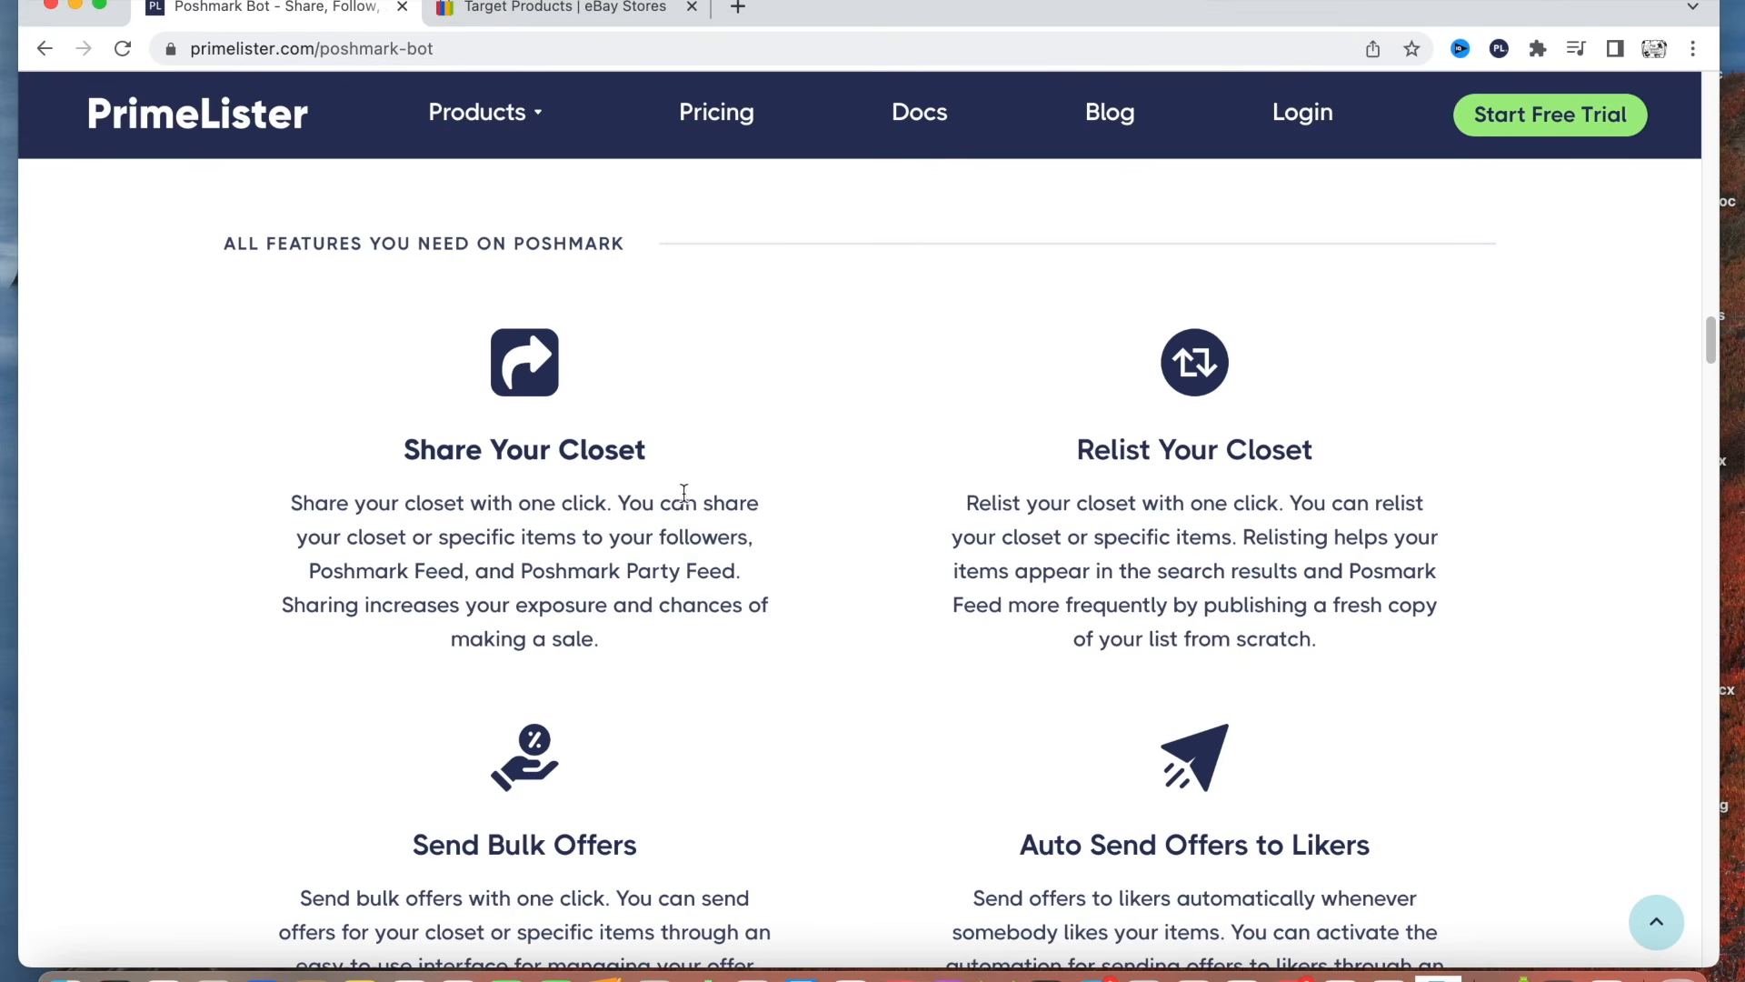
pyautogui.scroll(-3, 1033, 577)
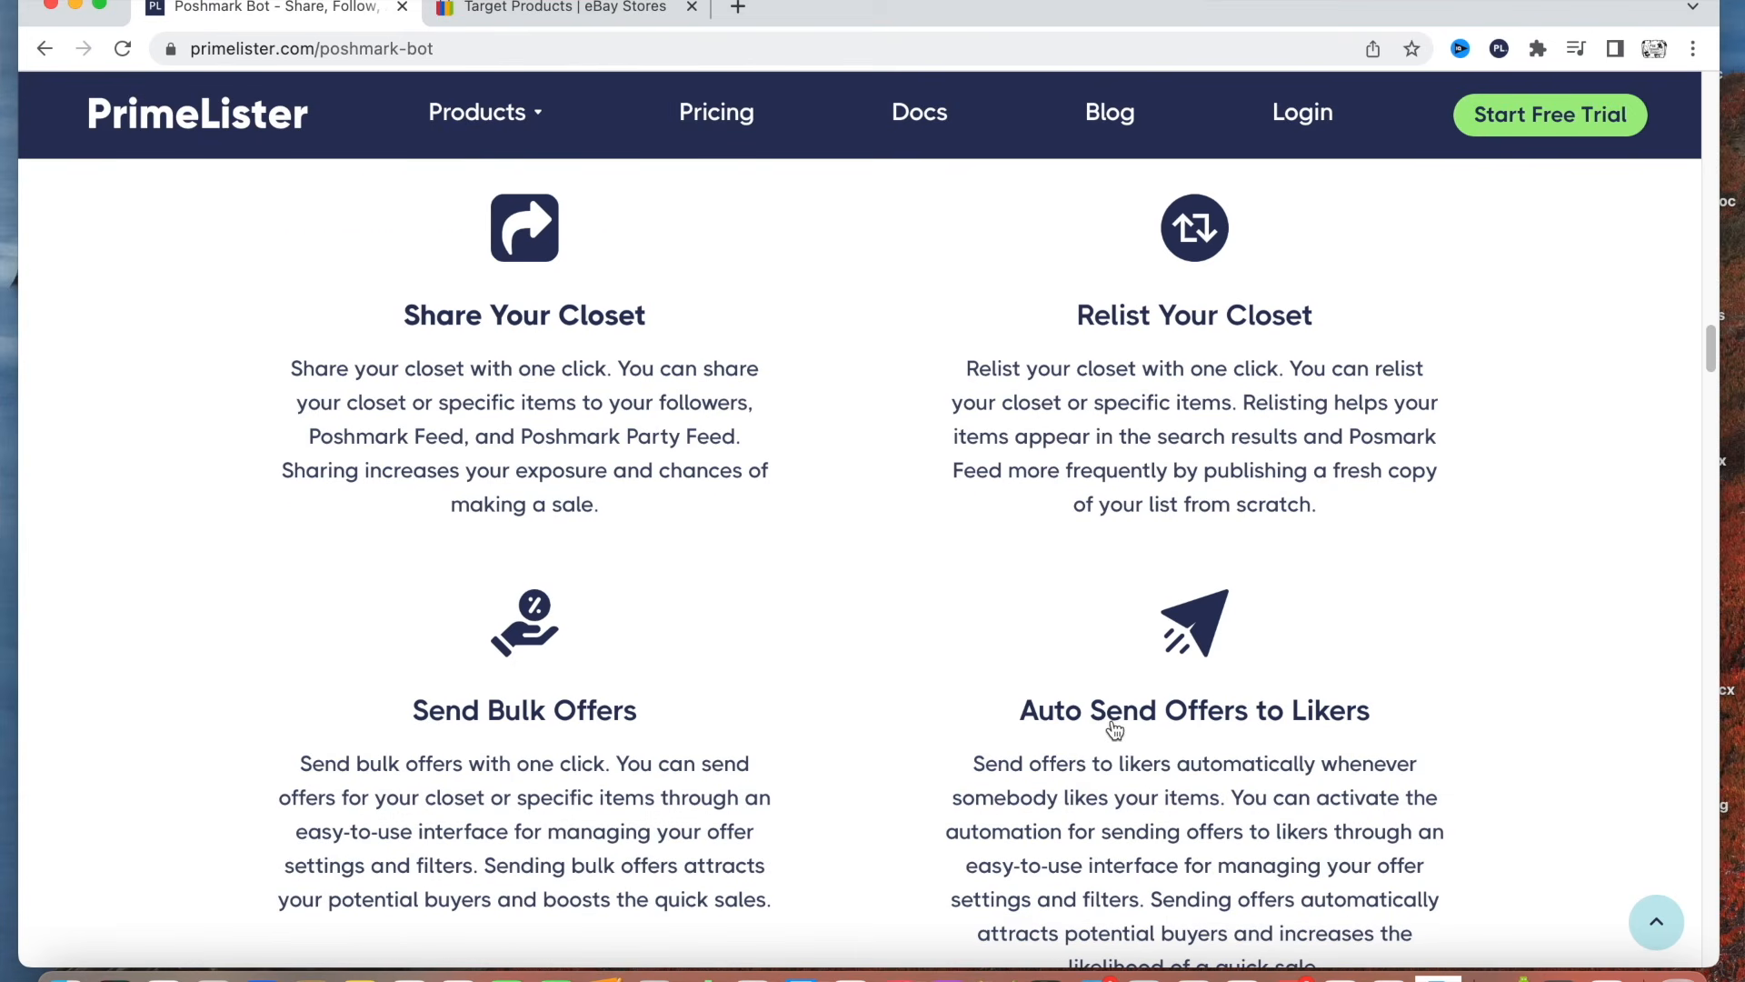
pyautogui.scroll(-3, 1481, 698)
pyautogui.scroll(-5, 1480, 695)
pyautogui.scroll(2, 1091, 773)
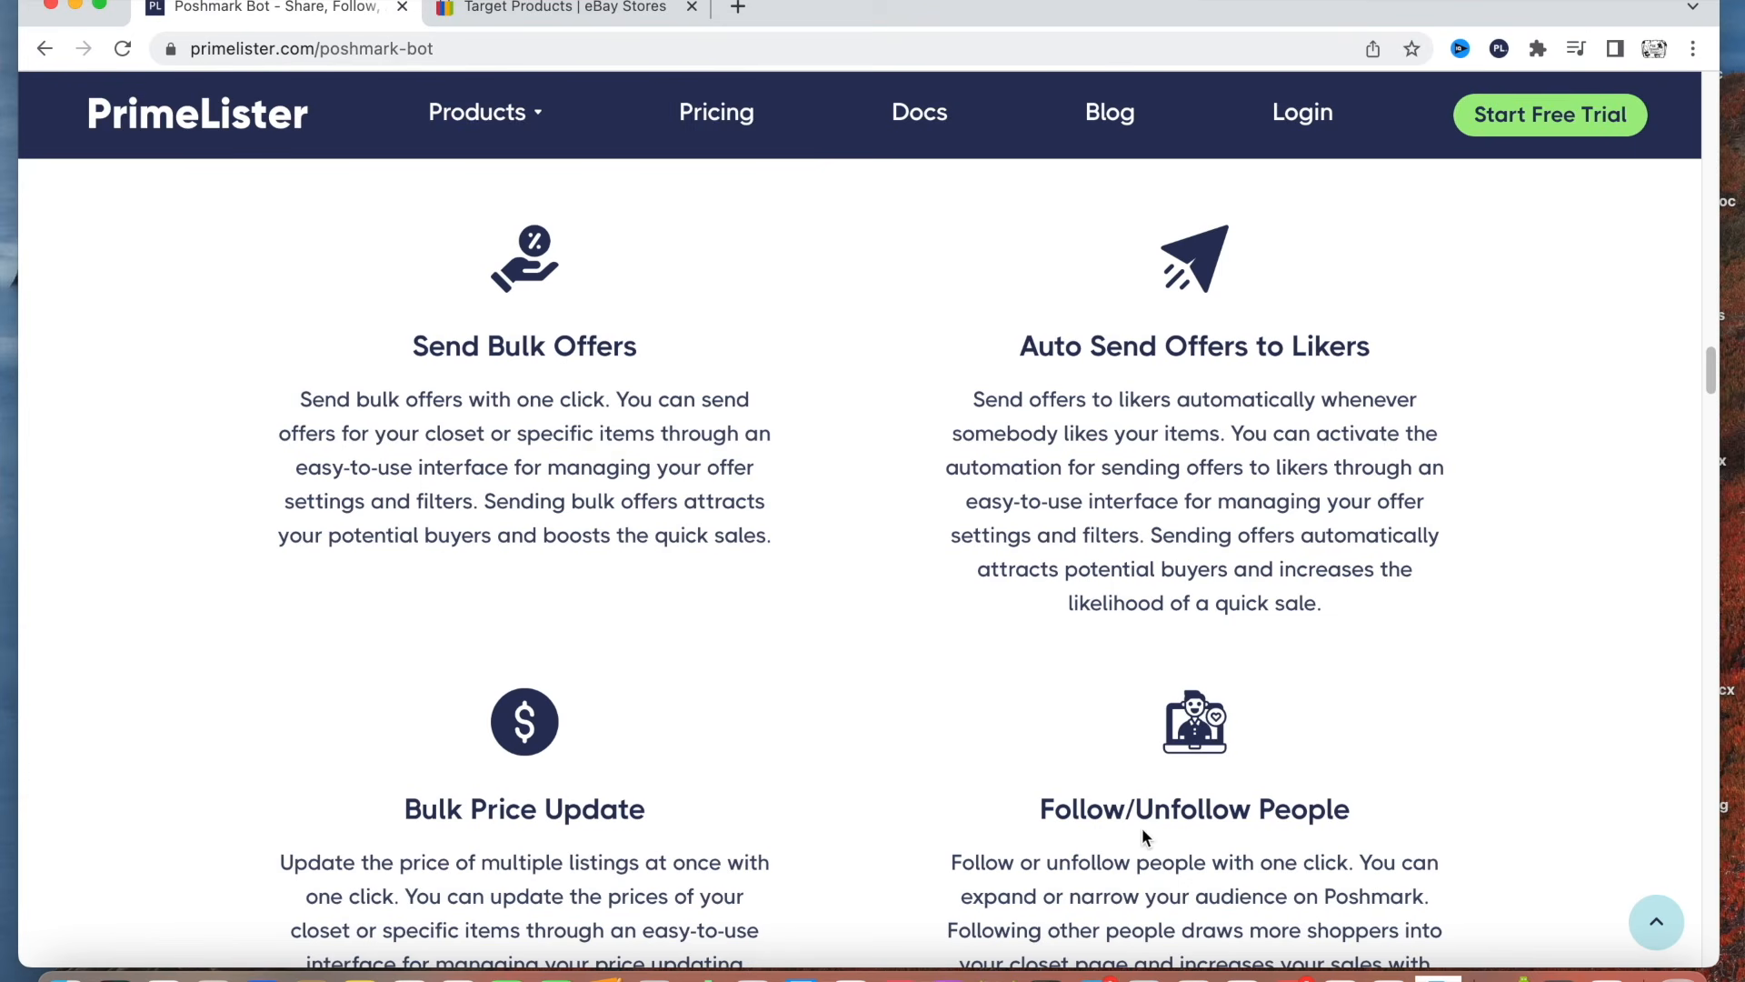
pyautogui.scroll(-10, 1422, 725)
pyautogui.scroll(-1, 1405, 720)
pyautogui.scroll(-1, 627, 704)
pyautogui.scroll(1, 639, 708)
pyautogui.scroll(-8, 1364, 654)
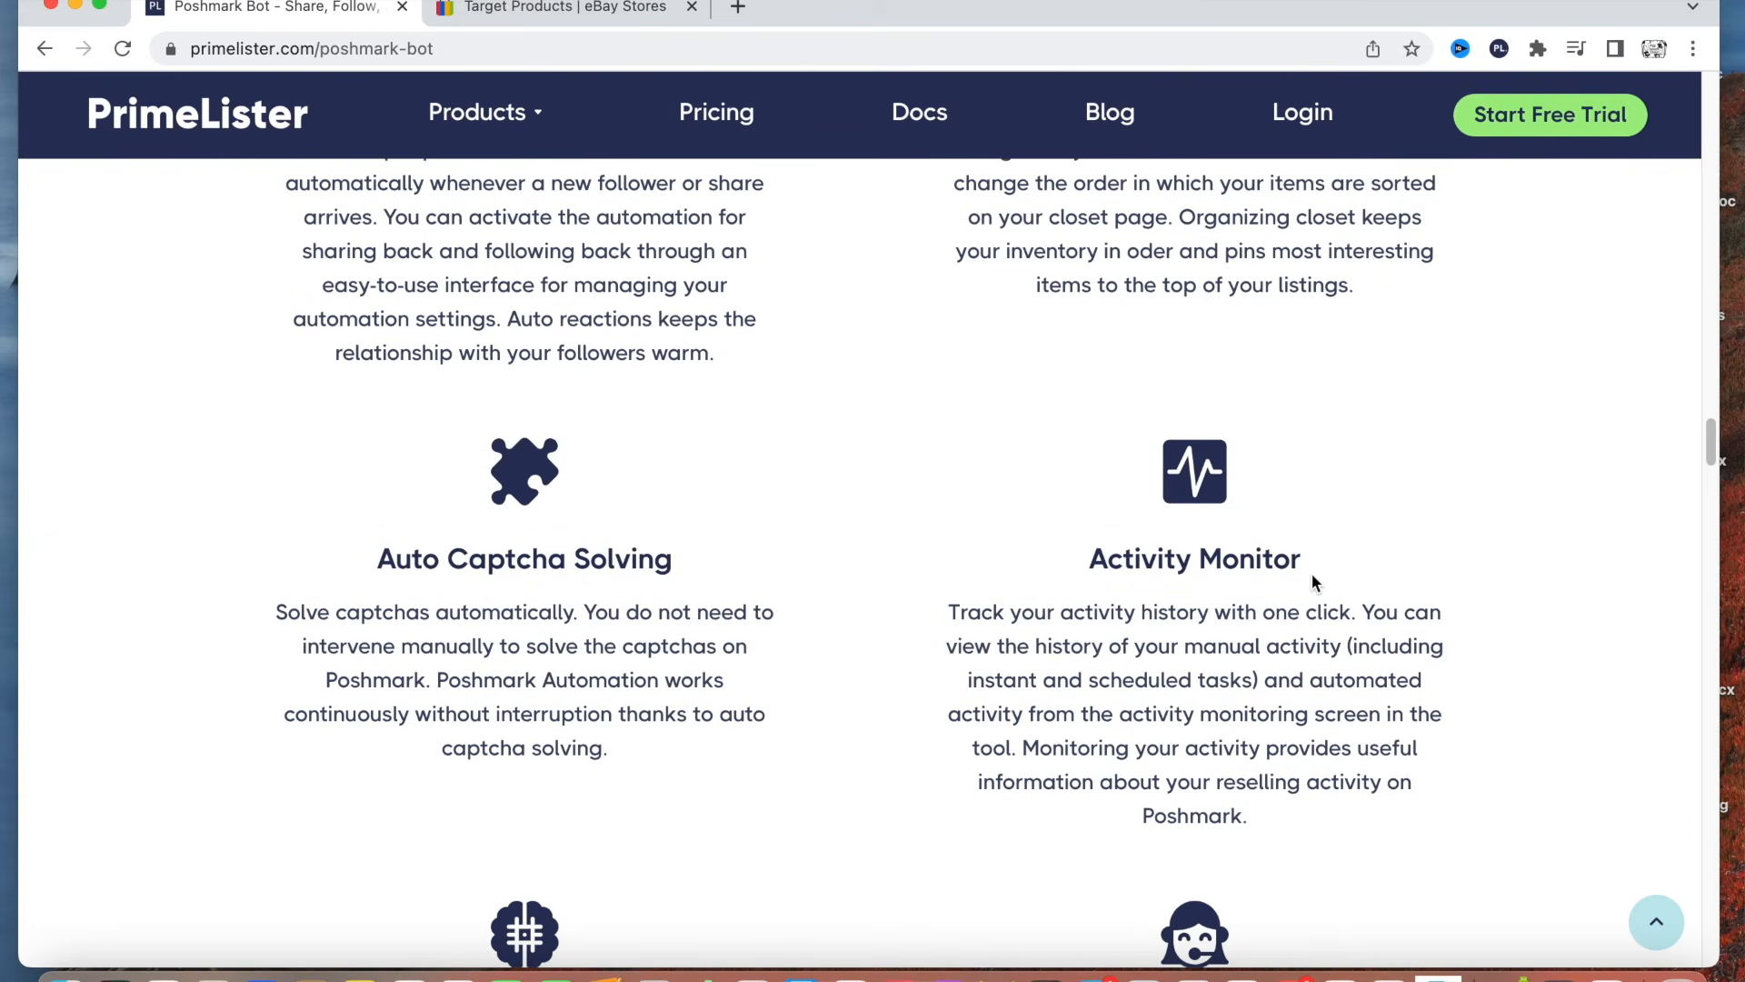
pyautogui.scroll(-6, 1311, 575)
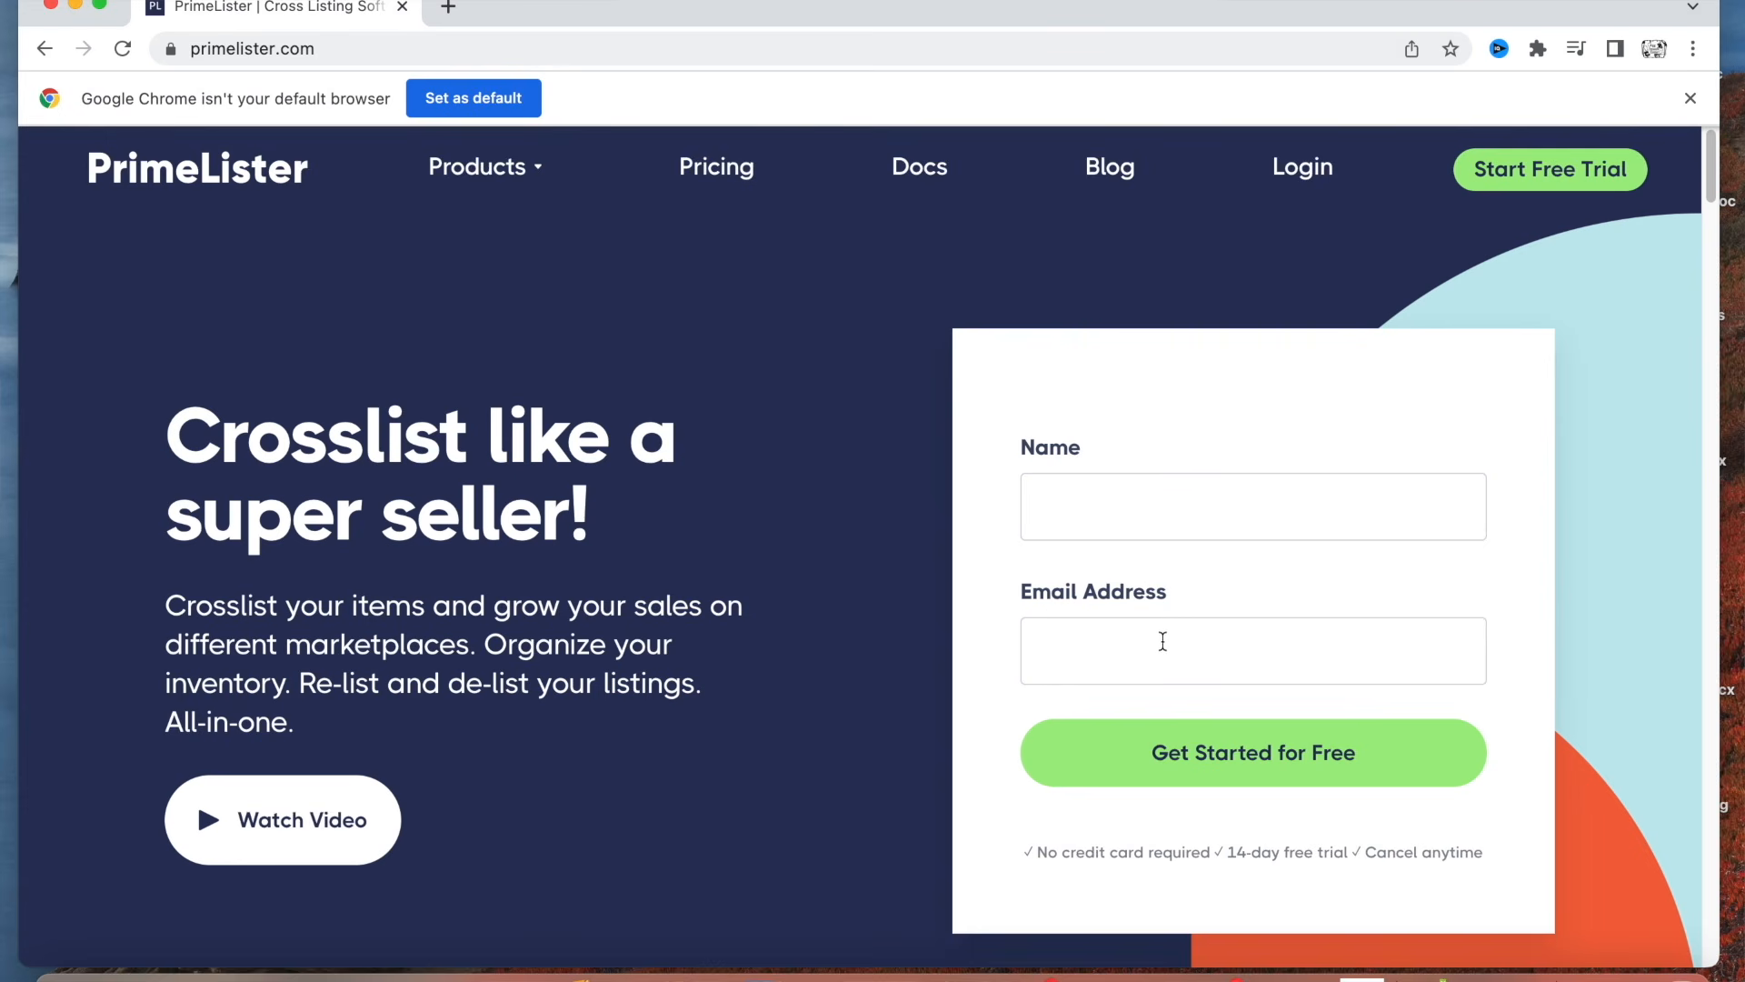
# Log in to PrimeLister with the saved account and install its Cross-listing & Poshmark Tool extension in Chrome.
pyautogui.click(1311, 177)
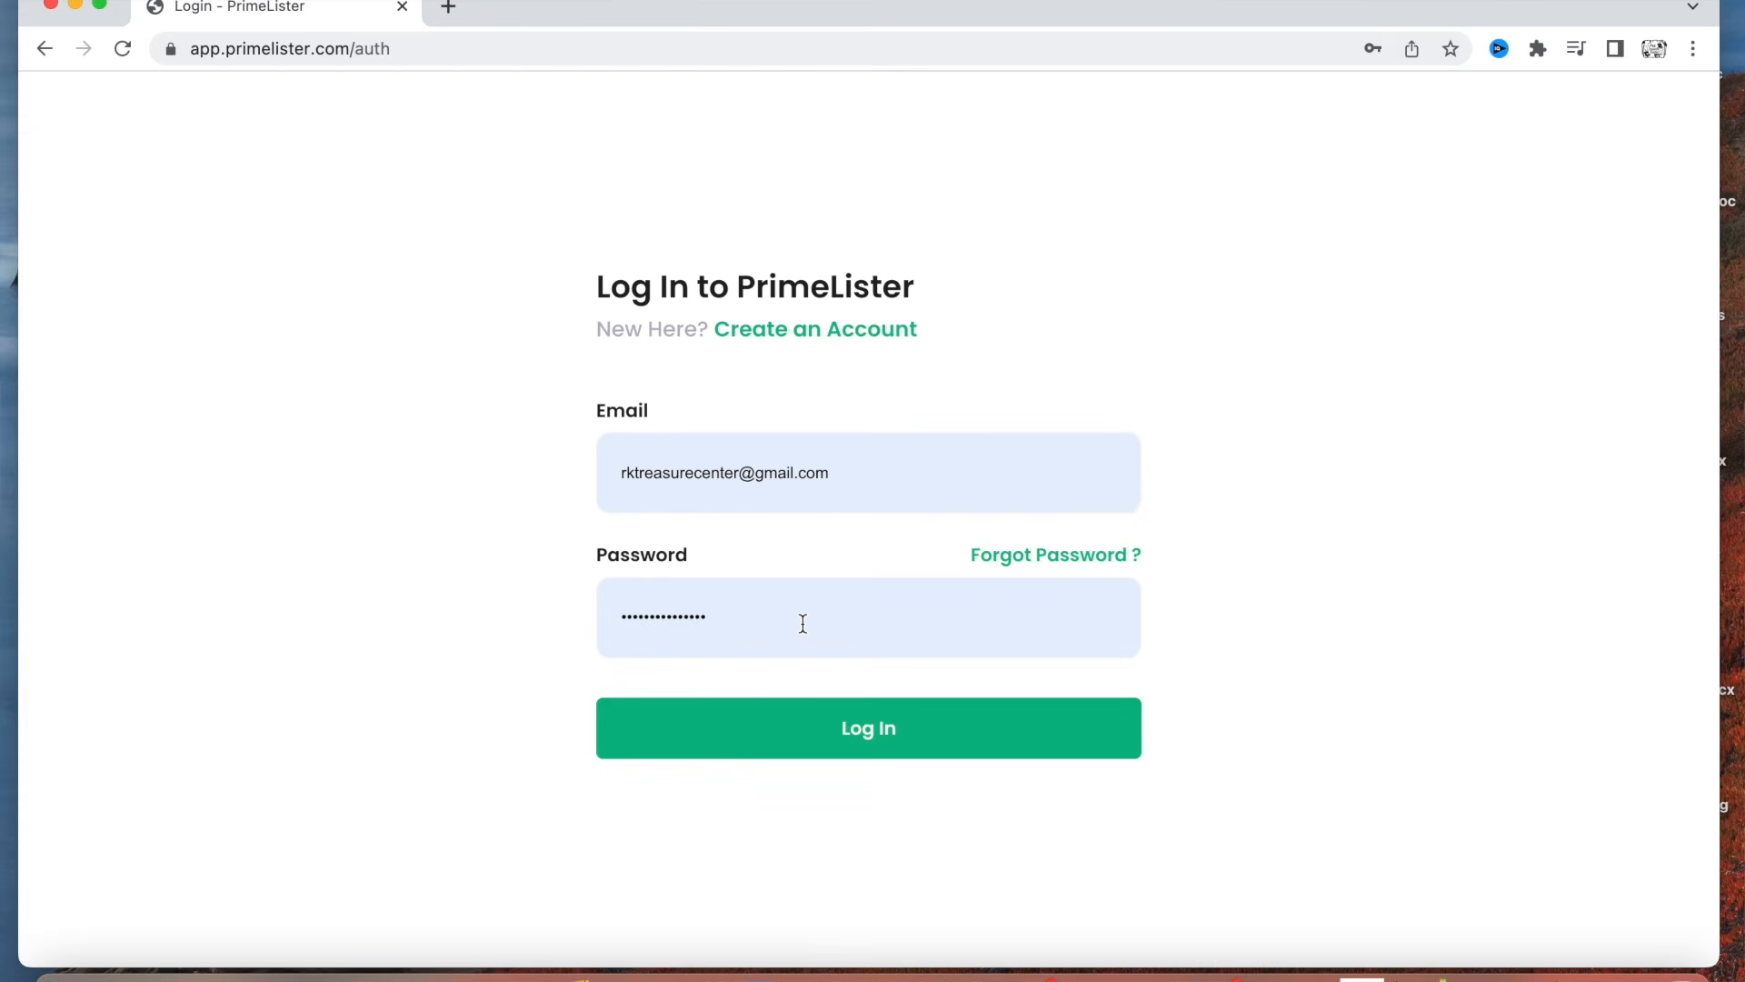
pyautogui.click(875, 746)
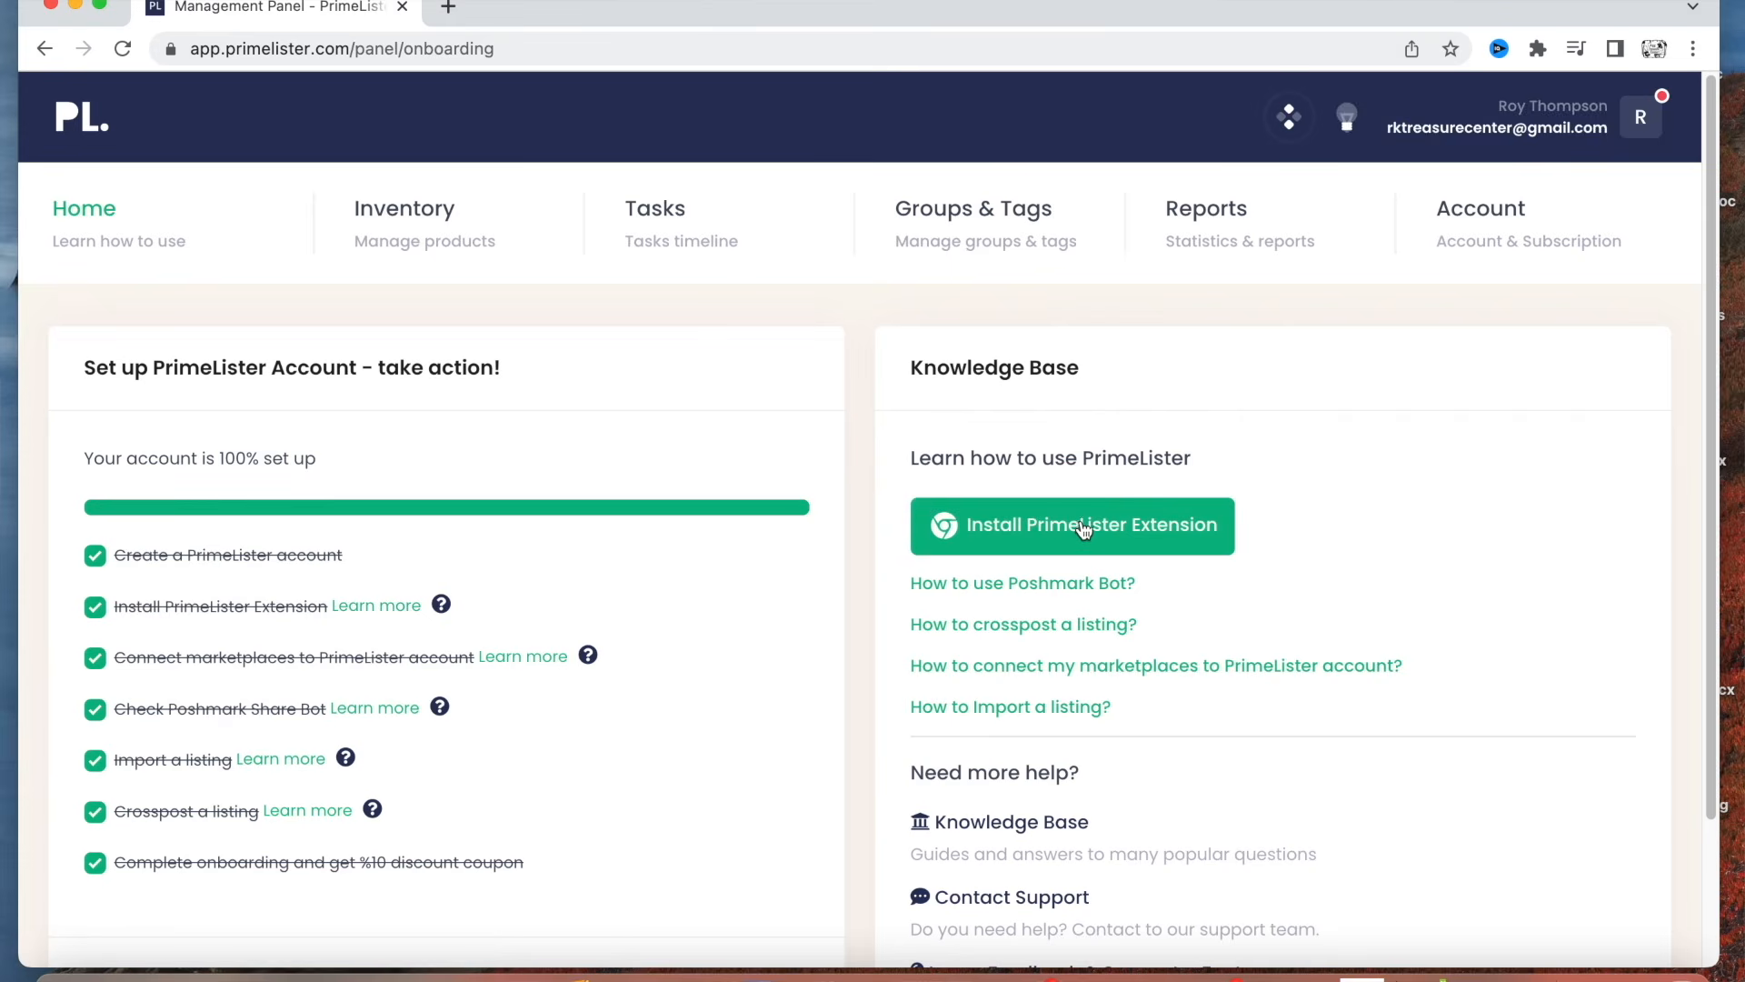
pyautogui.click(1084, 529)
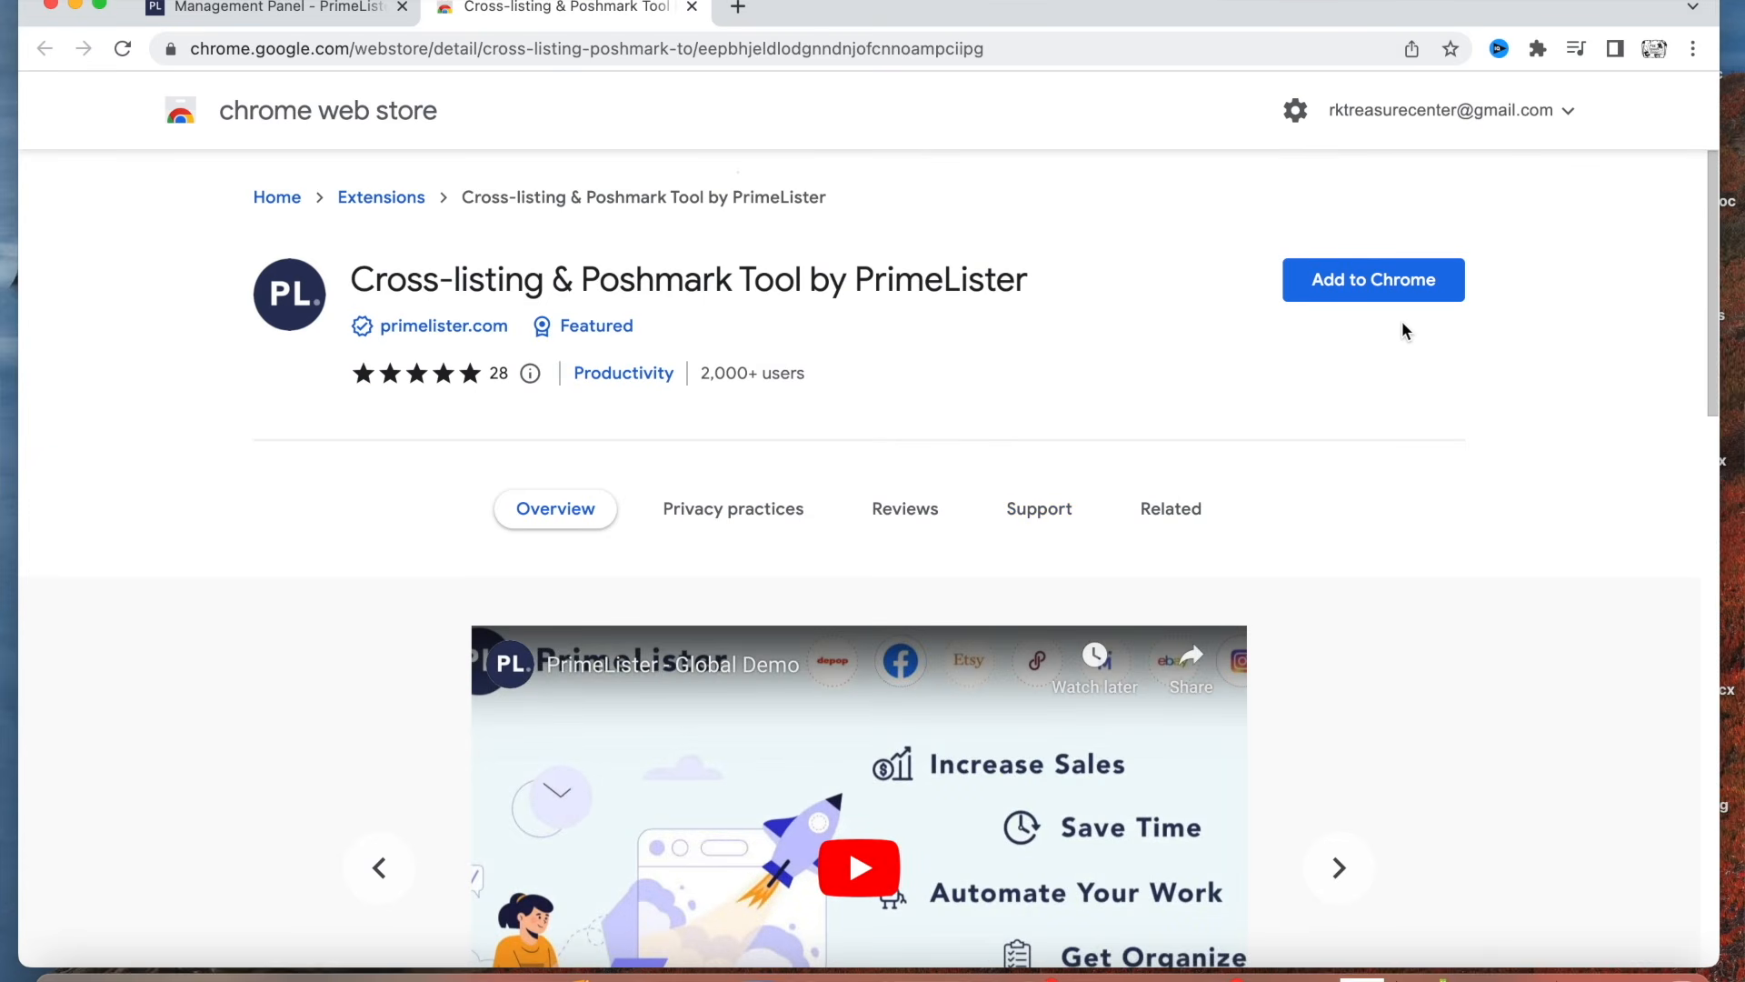
pyautogui.click(1396, 273)
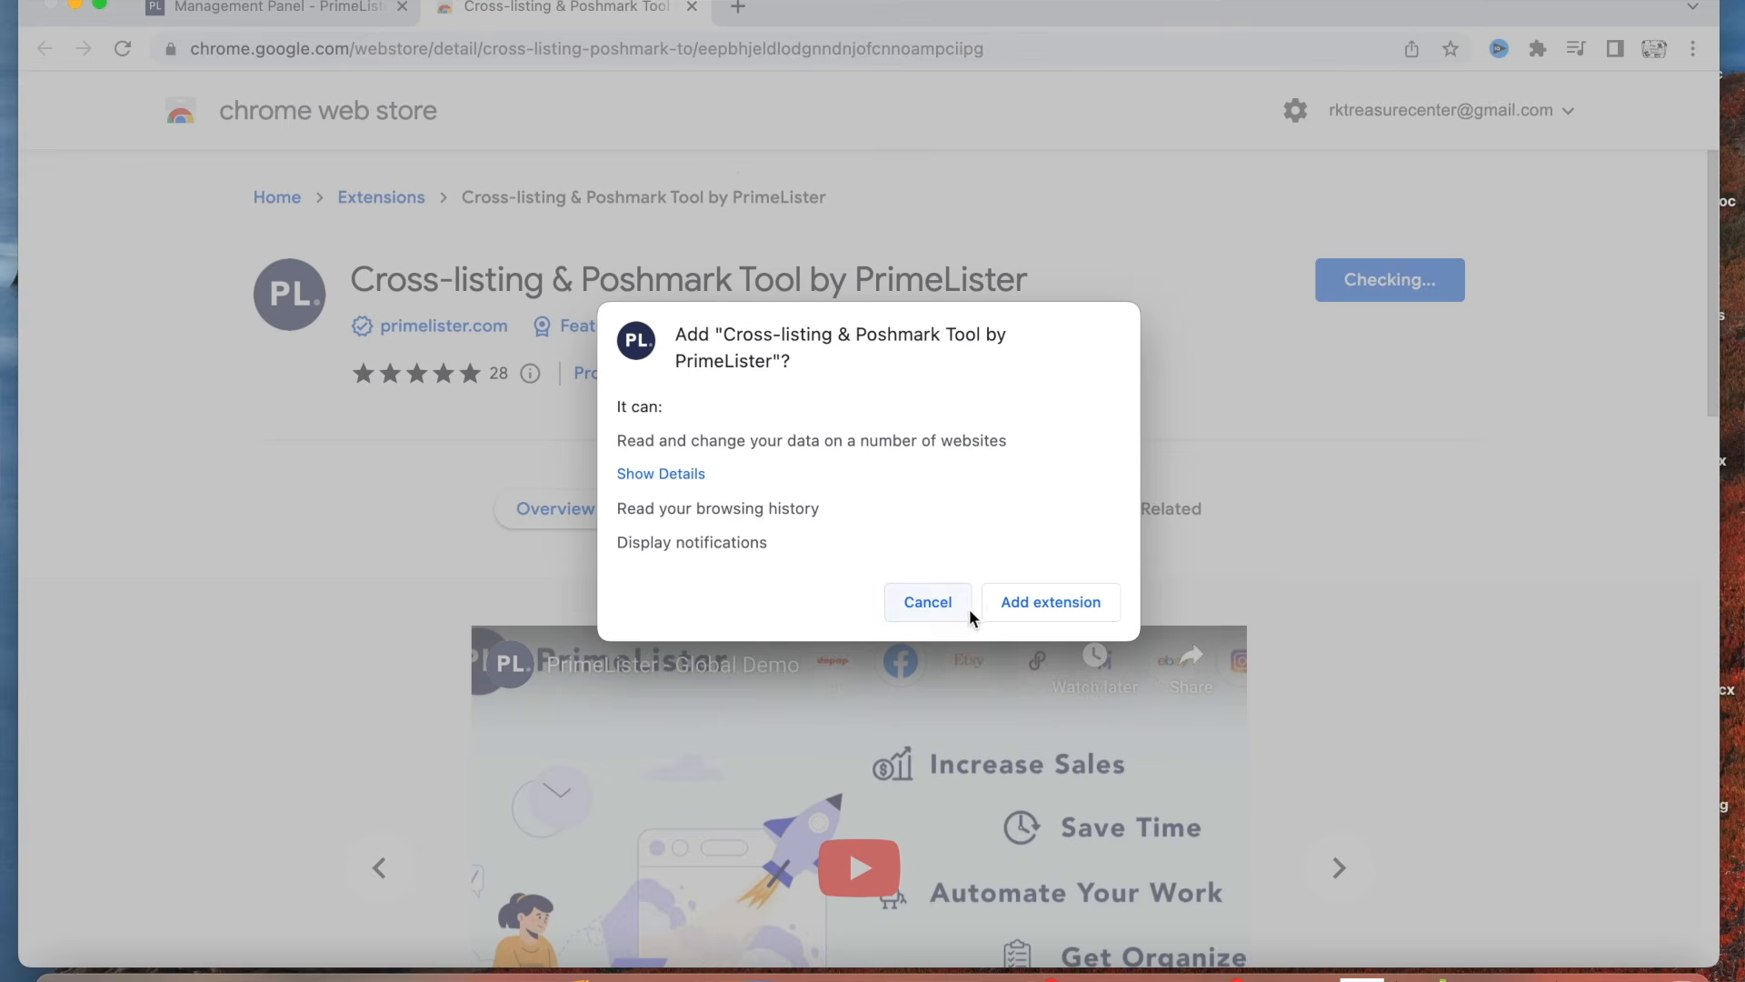
pyautogui.click(1031, 598)
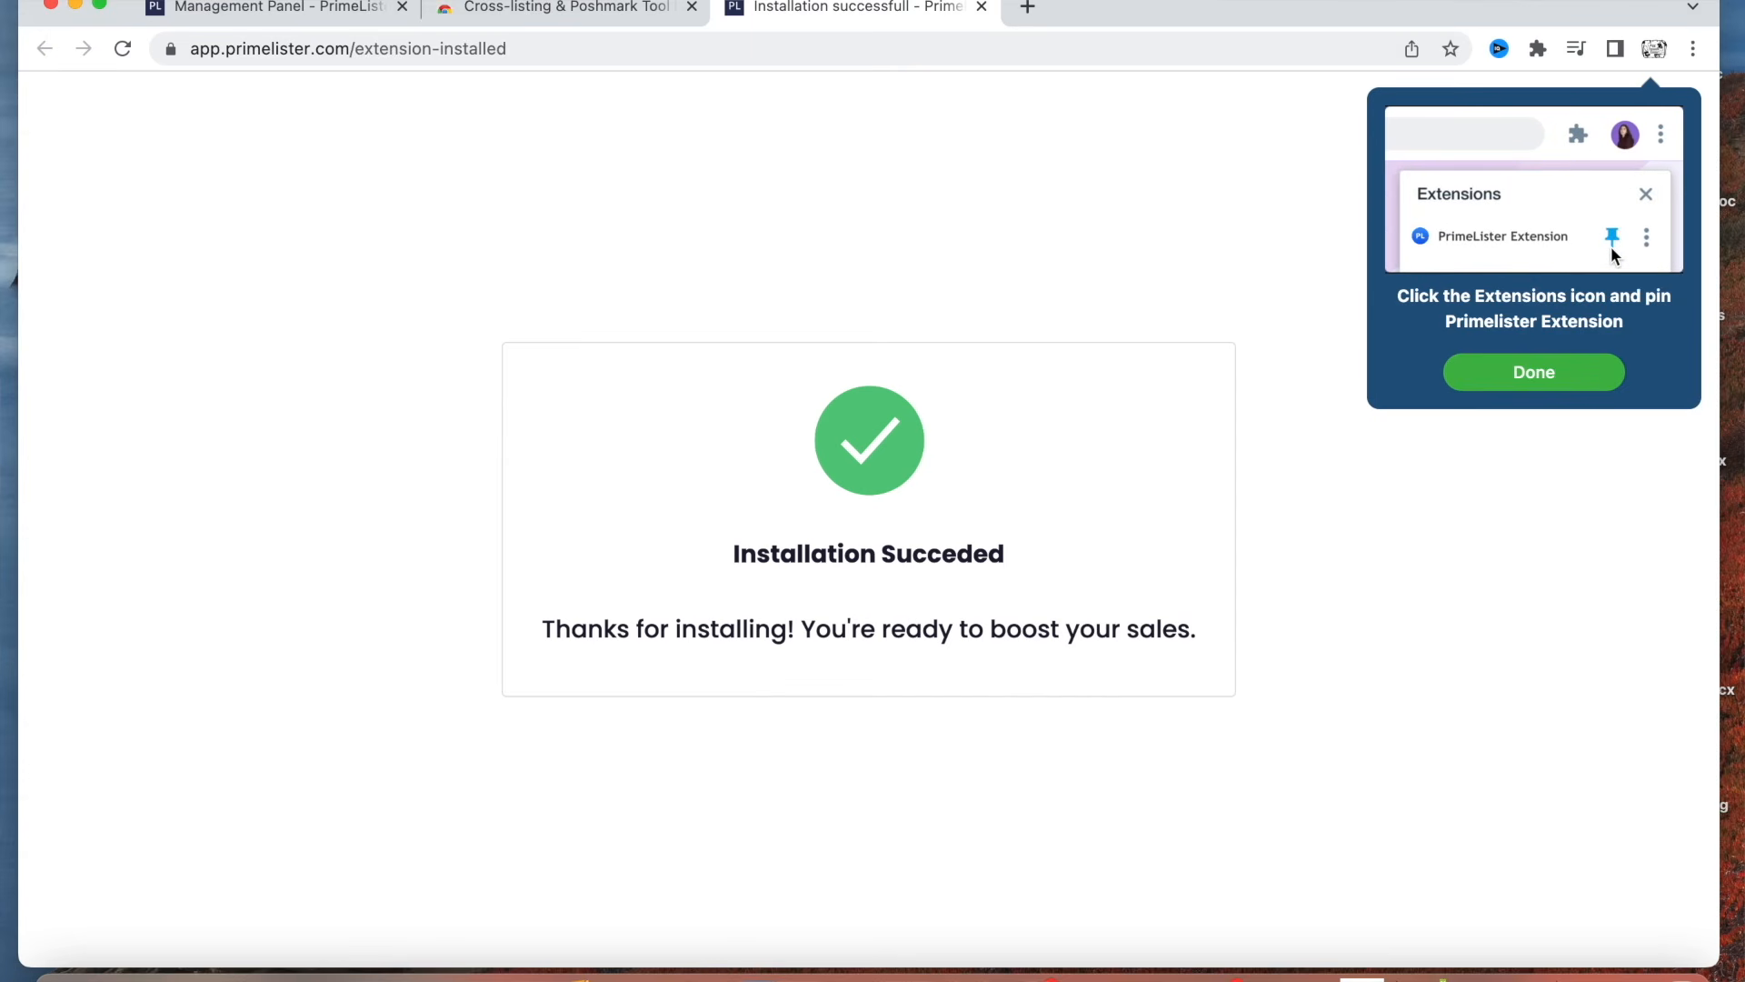
# Dismiss the pinning hint and pin the Cross-listing & Poshmark Tool extension to the browser.
pyautogui.click(1546, 378)
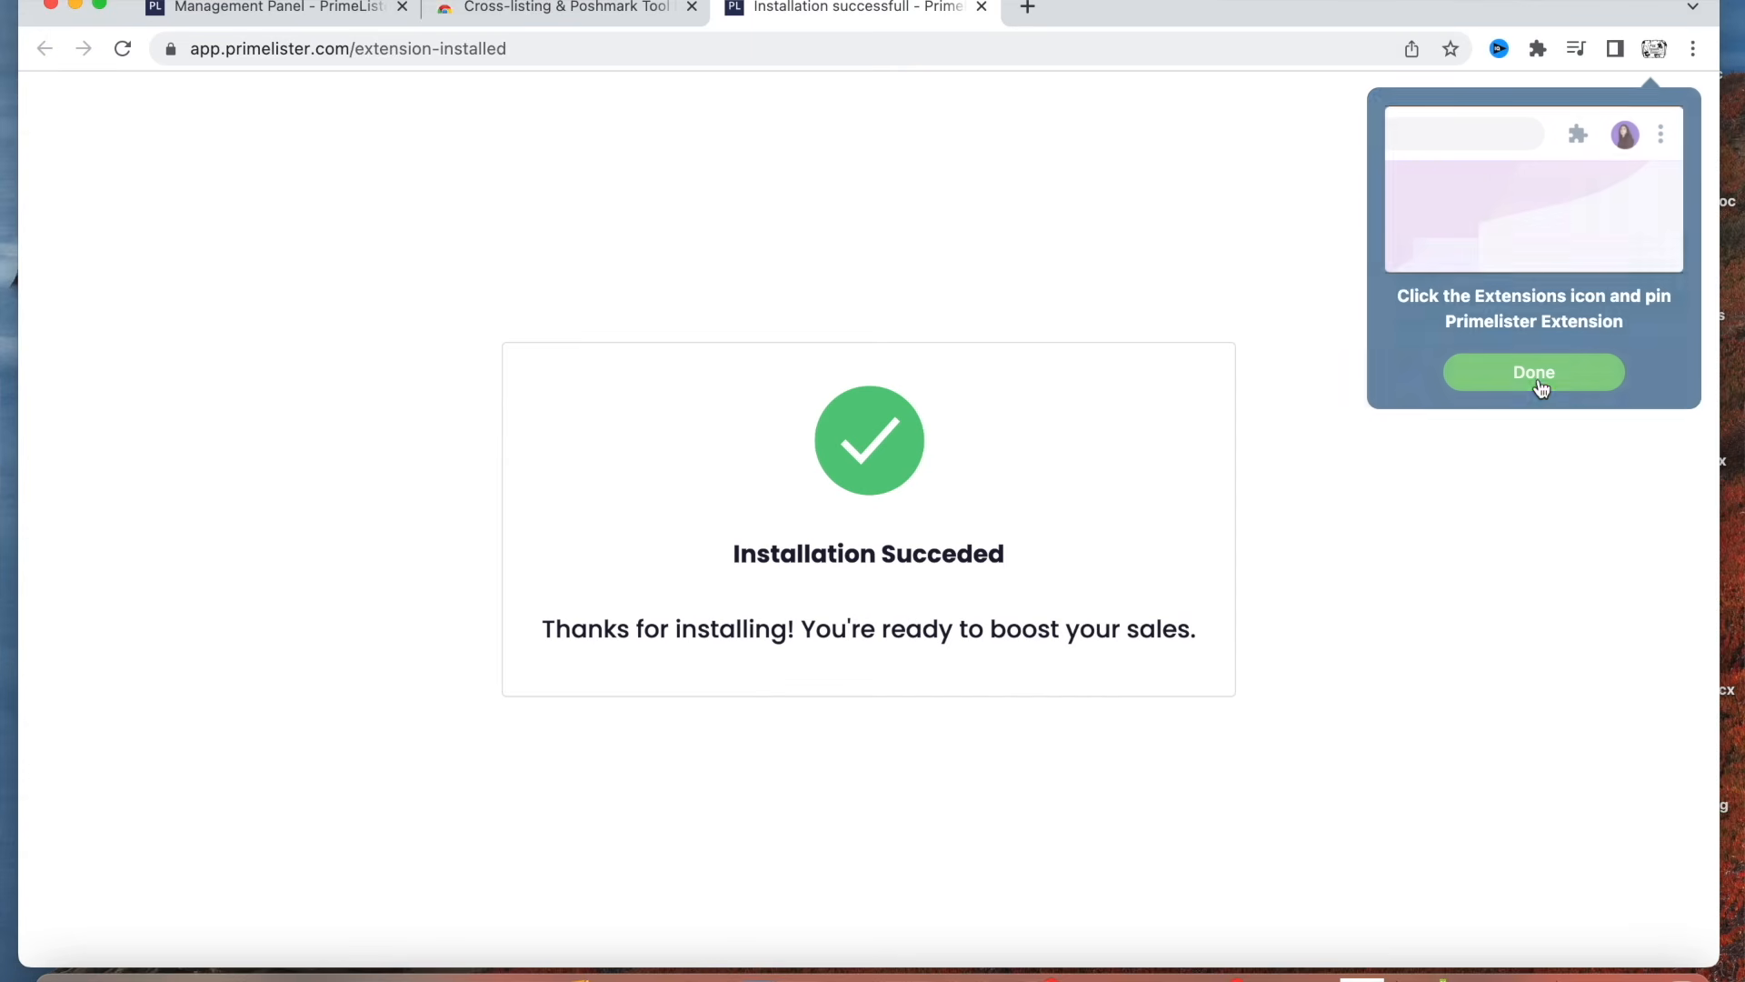
pyautogui.click(1538, 49)
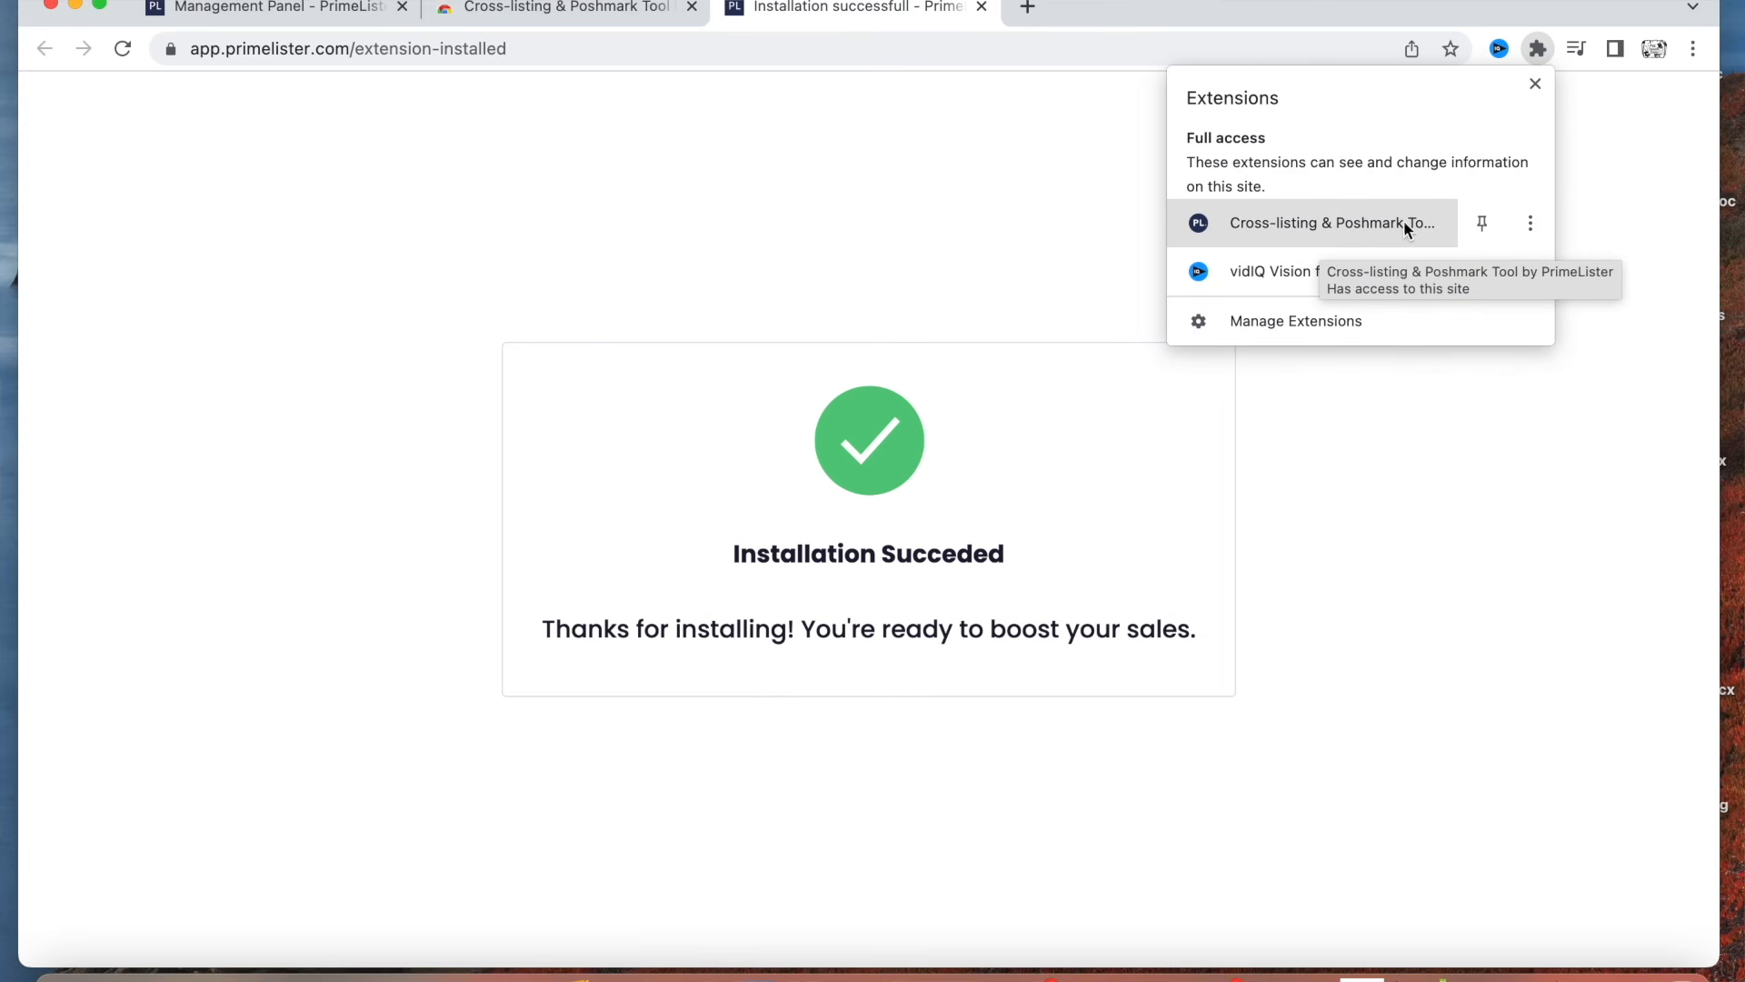
pyautogui.click(1482, 225)
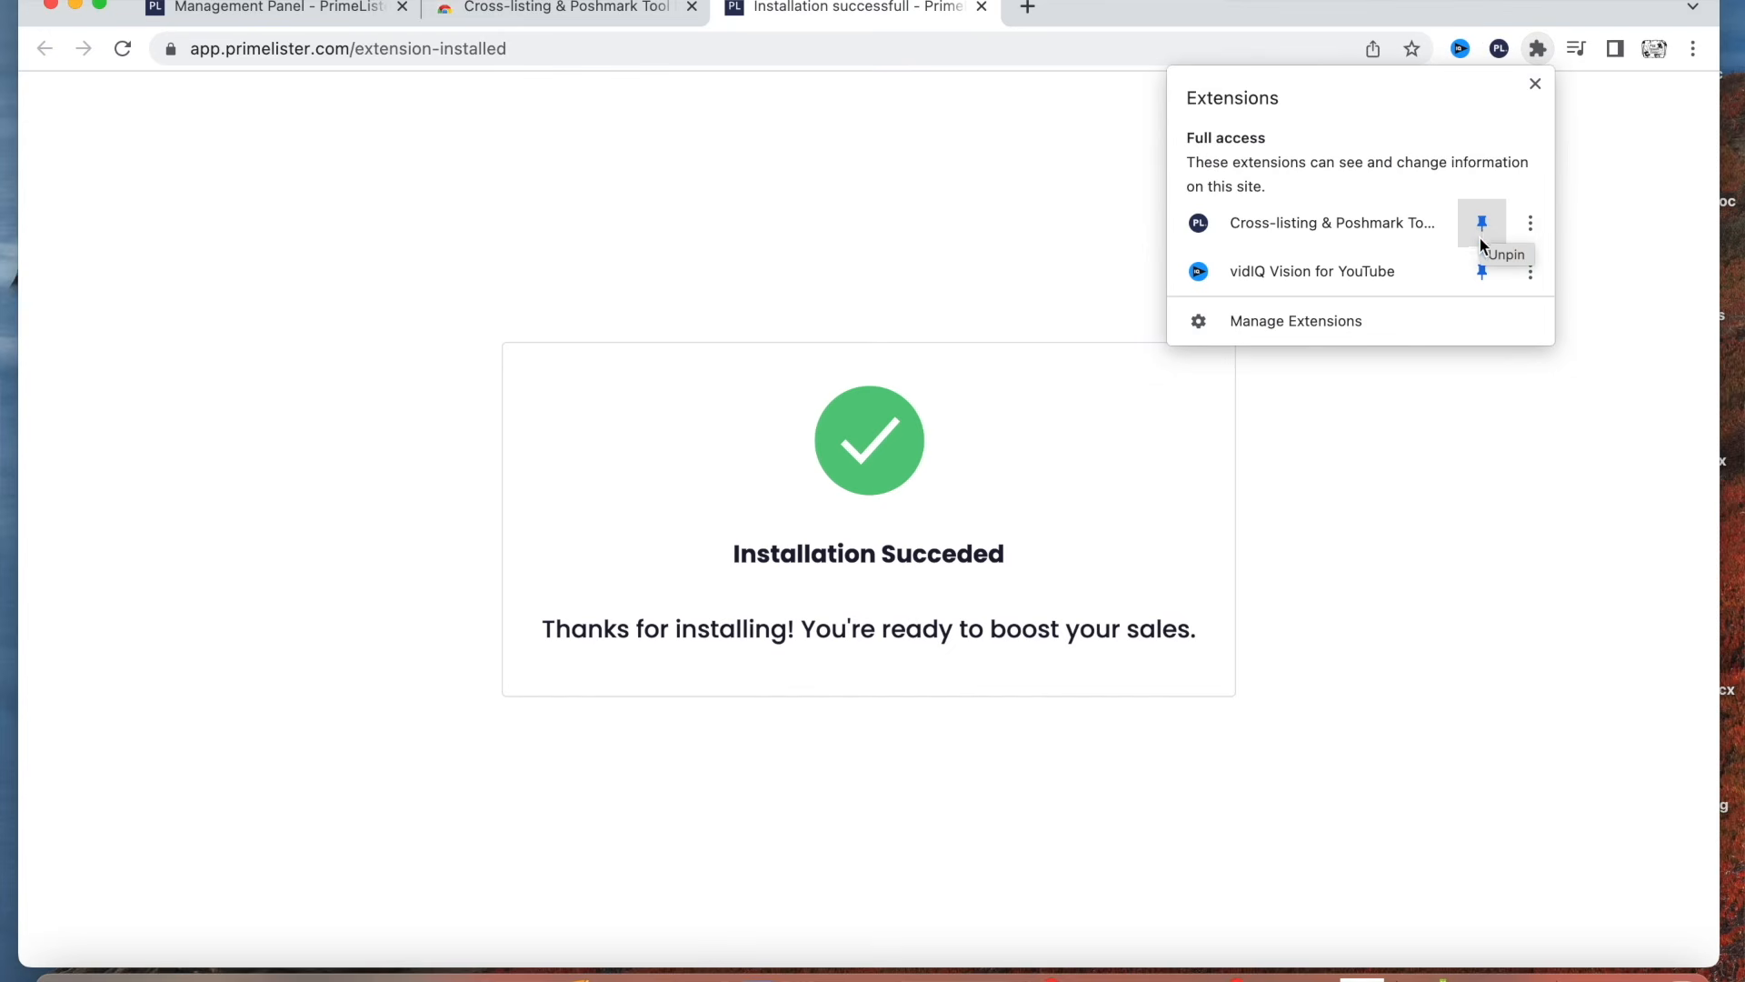
pyautogui.click(1400, 451)
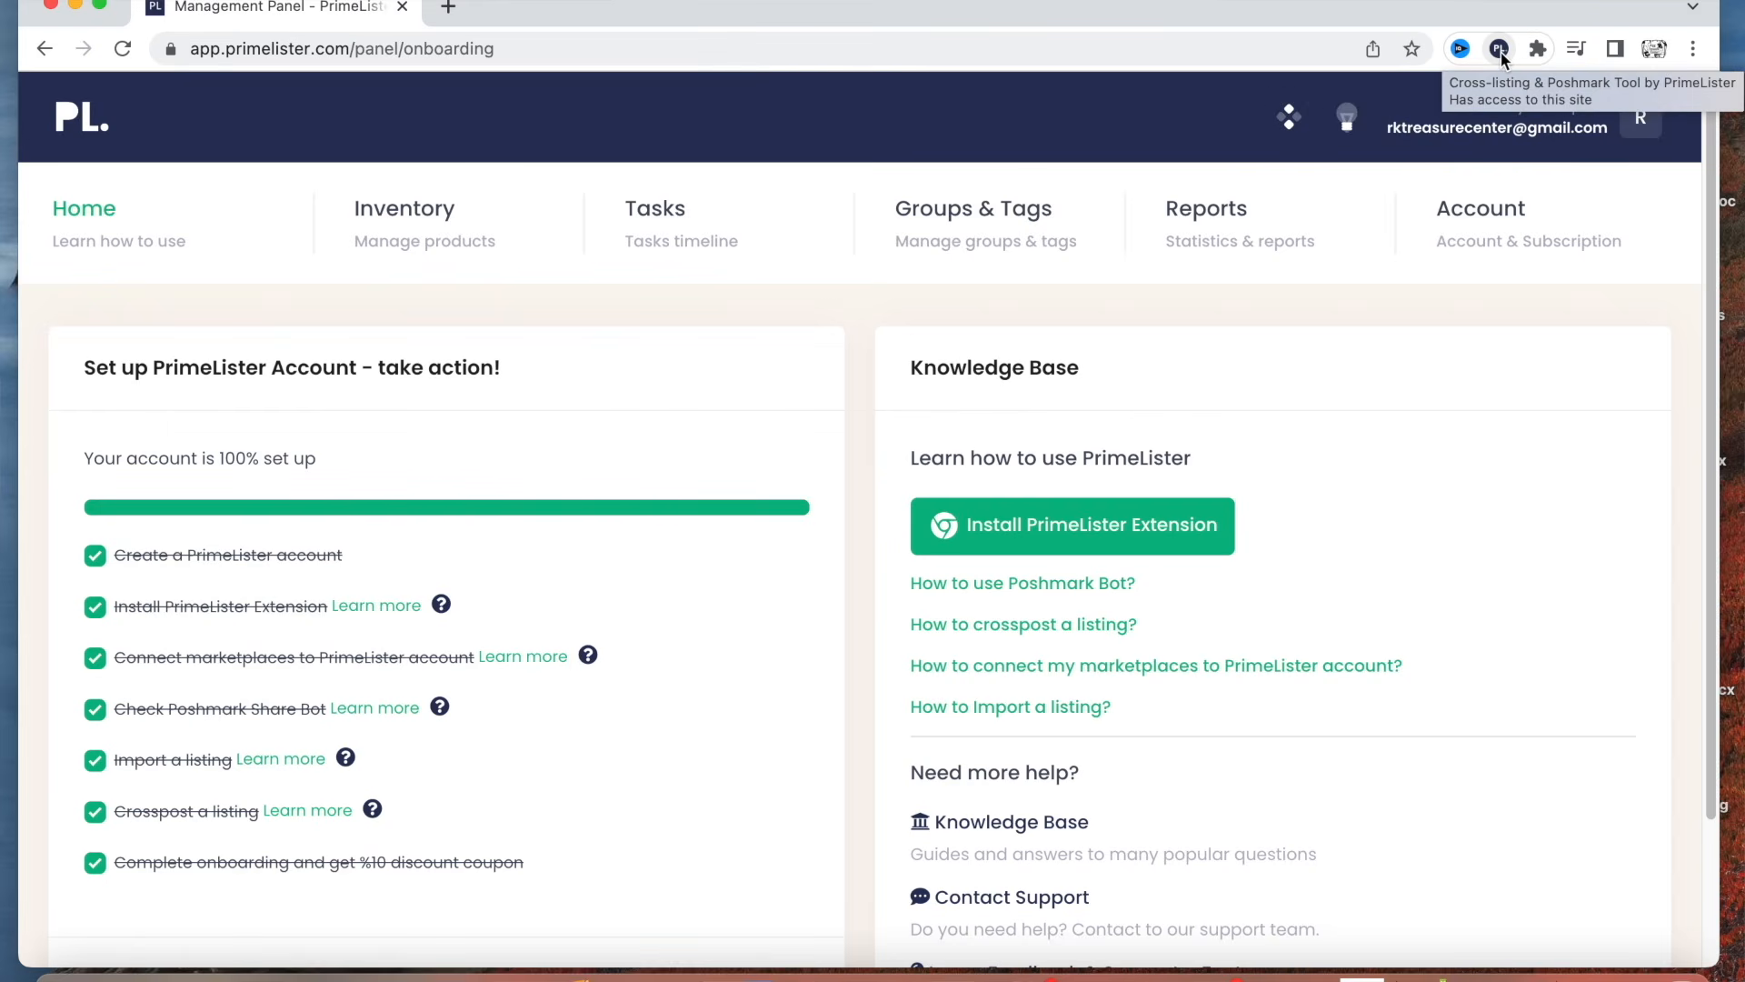
# Look through the marketplaces offered by the PrimeLister extension, open eBay (US) from it, and dismiss the introductory tour.
pyautogui.click(1500, 50)
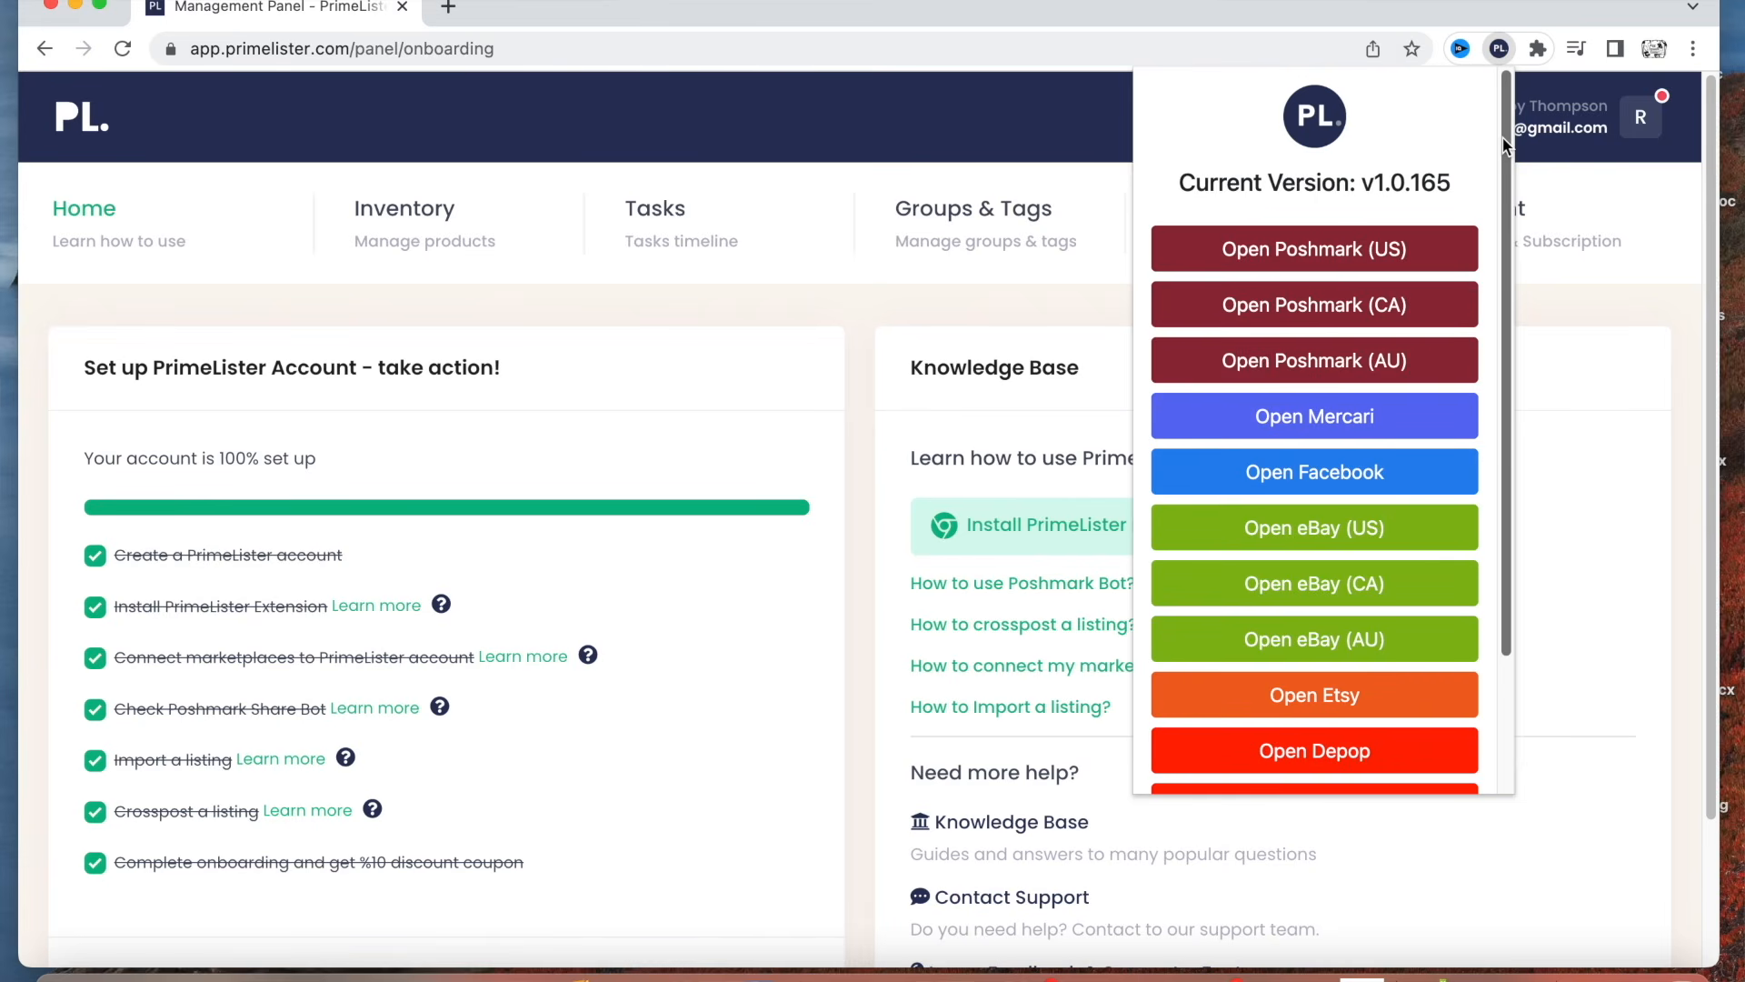
pyautogui.moveTo(1502, 138); pyautogui.dragTo(1476, 298)
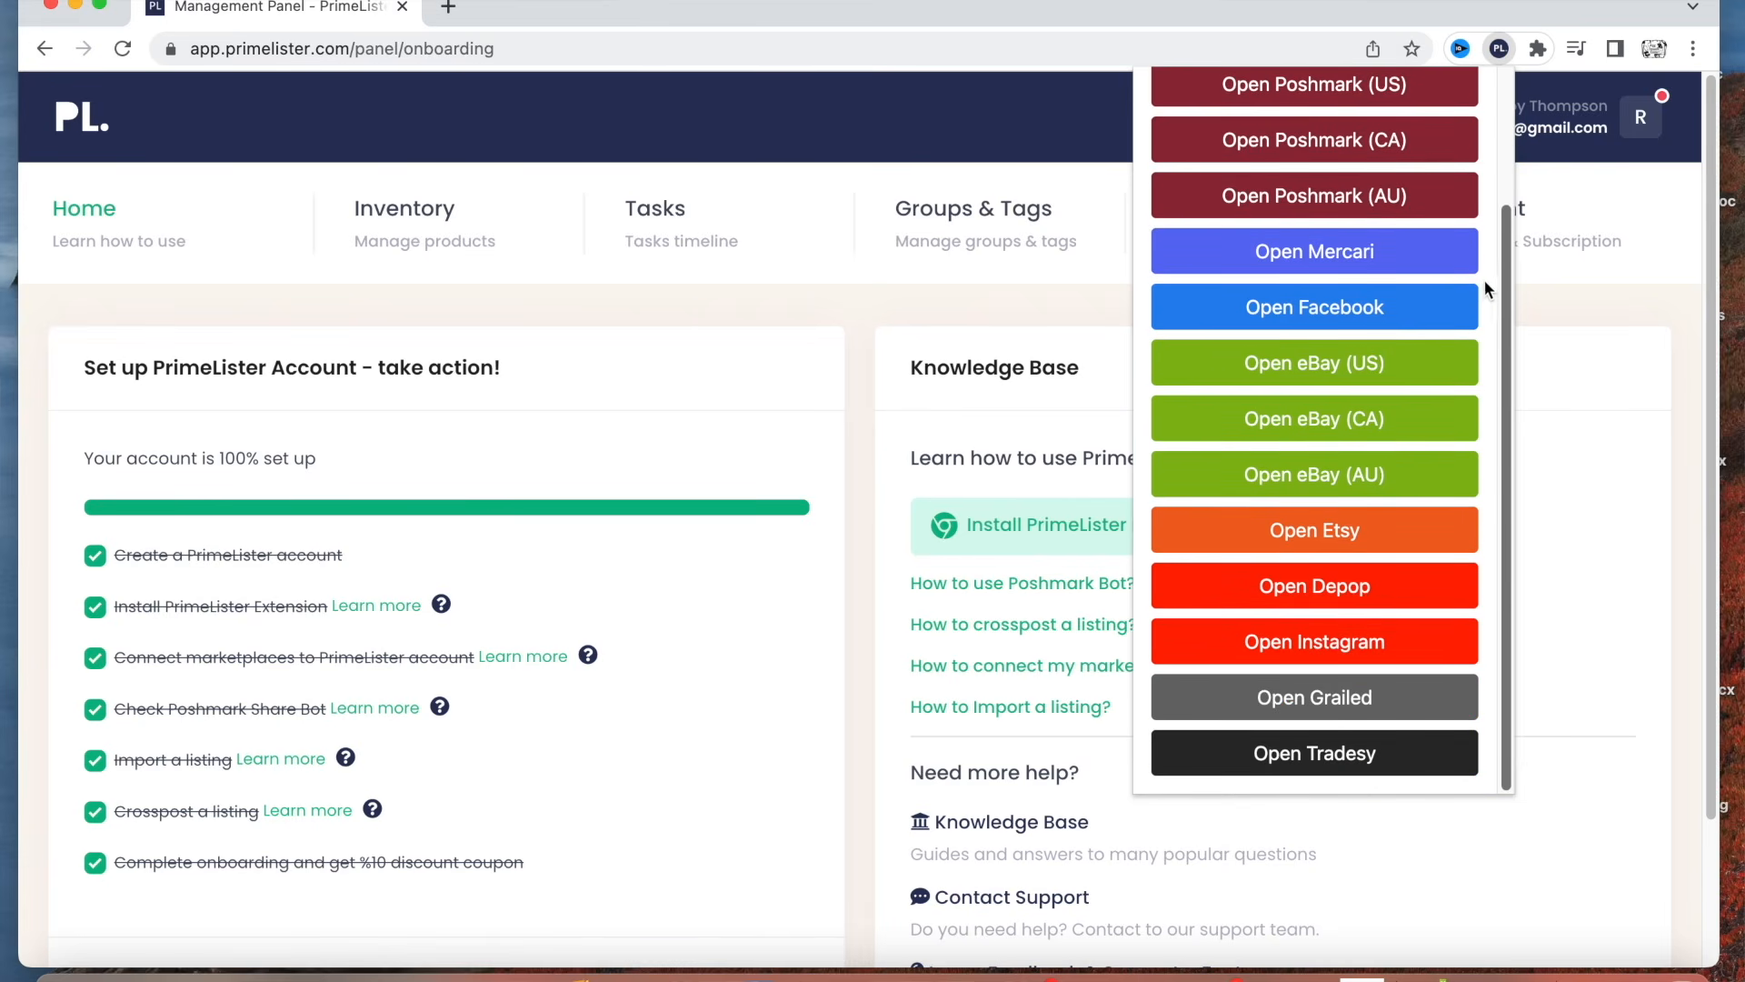
pyautogui.scroll(1, 1484, 281)
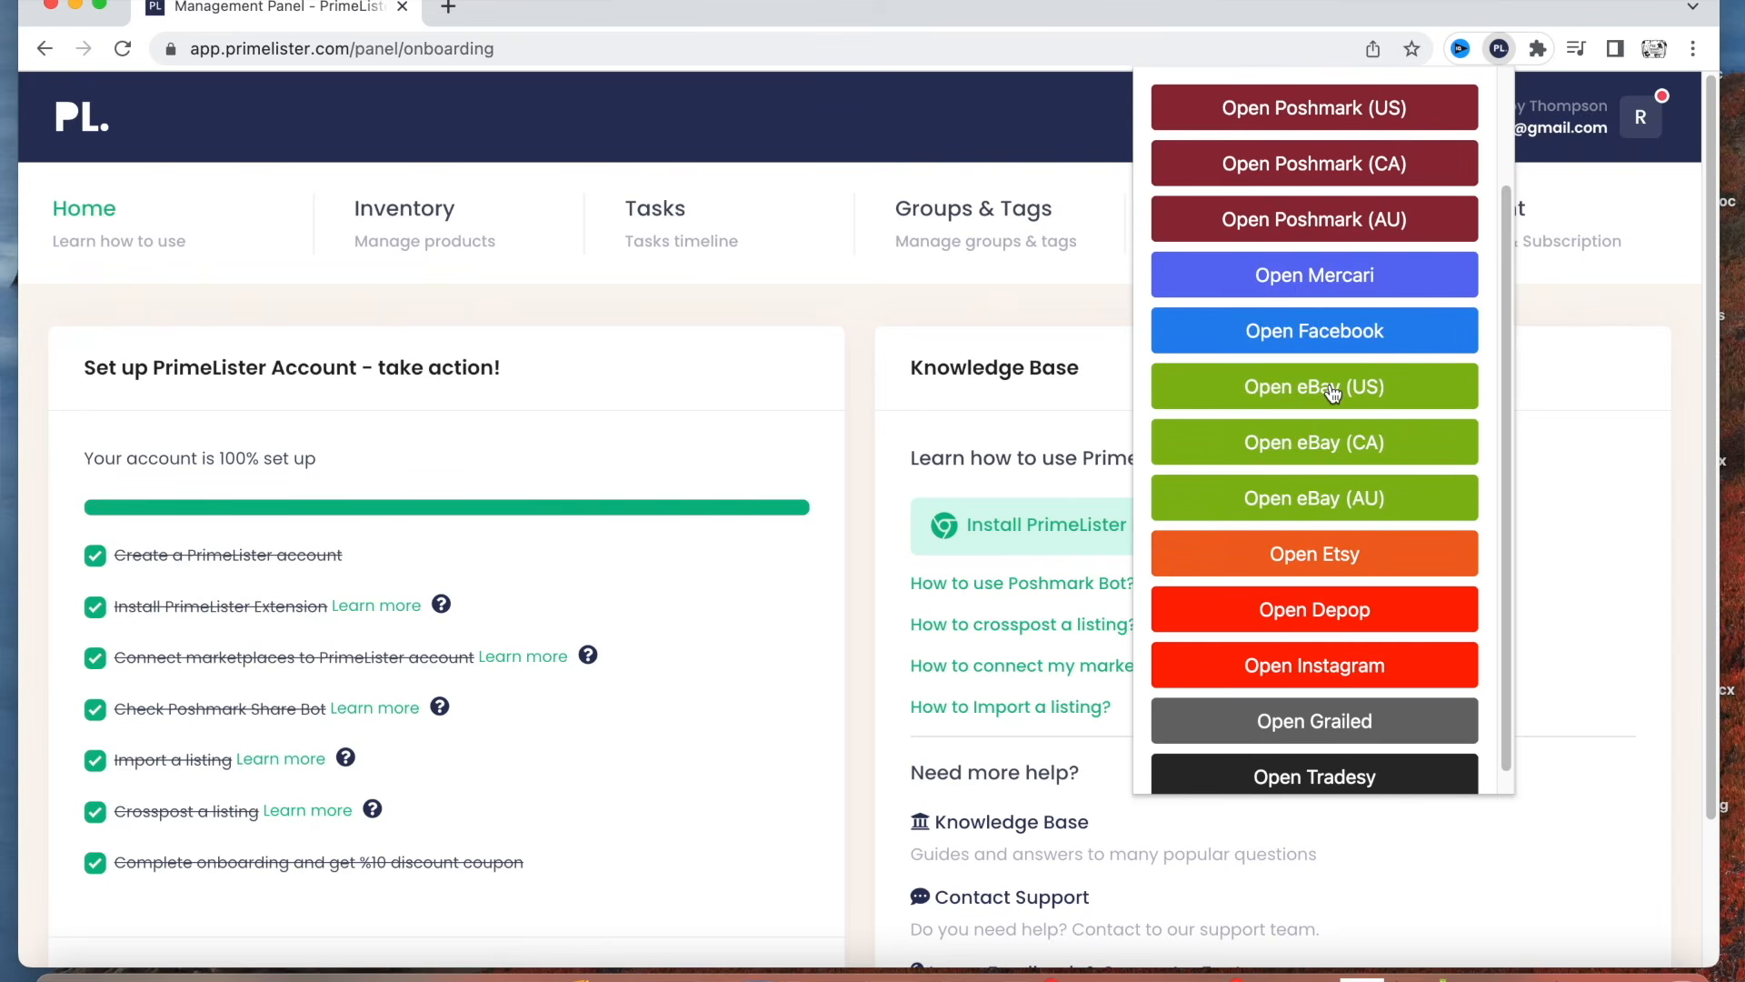
pyautogui.scroll(-1, 1312, 498)
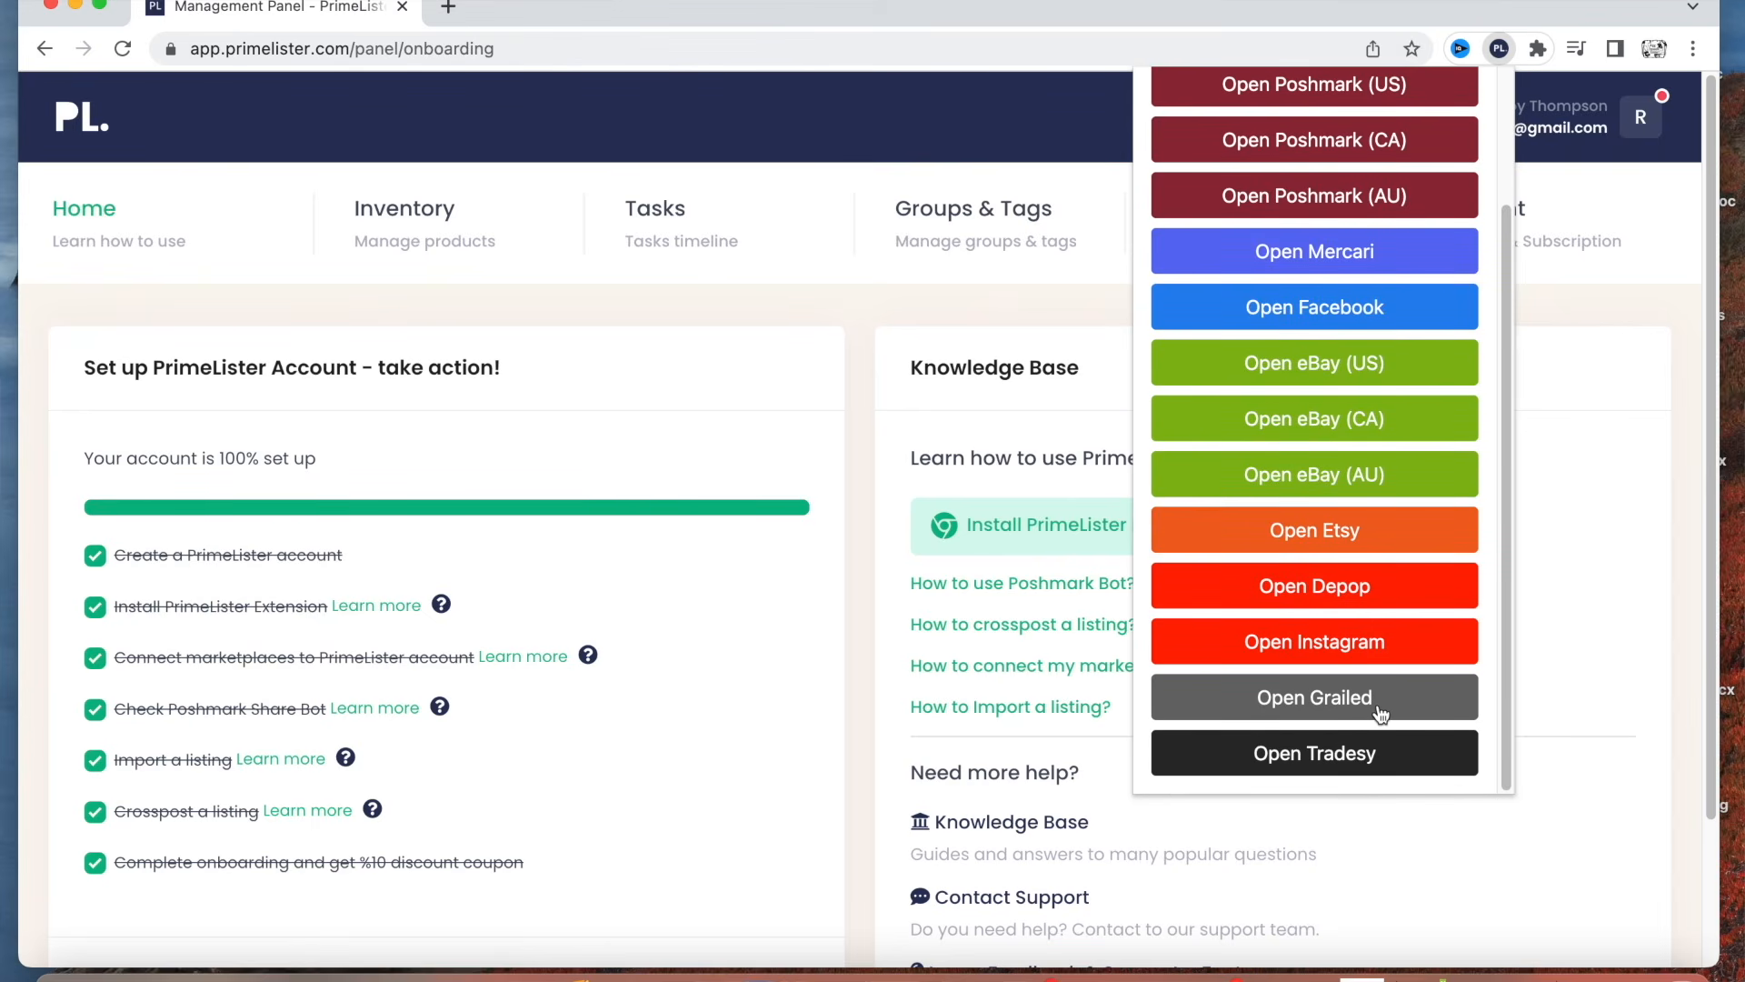
pyautogui.scroll(2, 1391, 683)
pyautogui.scroll(1, 1391, 684)
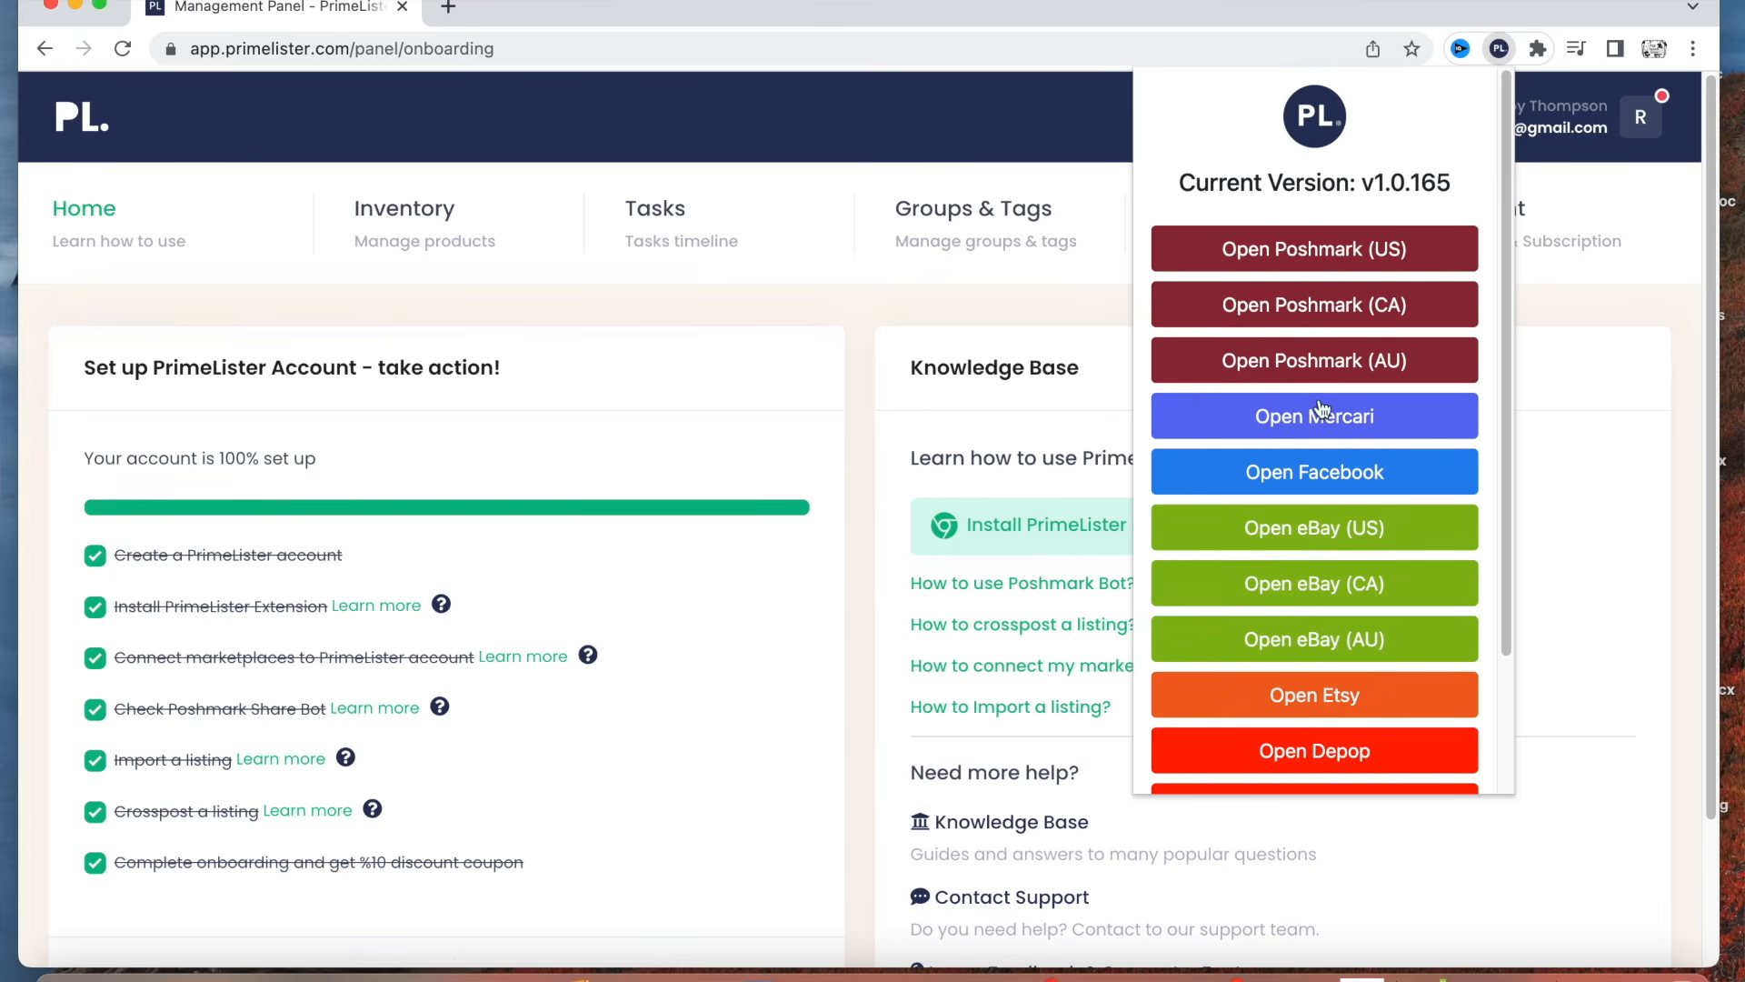
pyautogui.click(1288, 533)
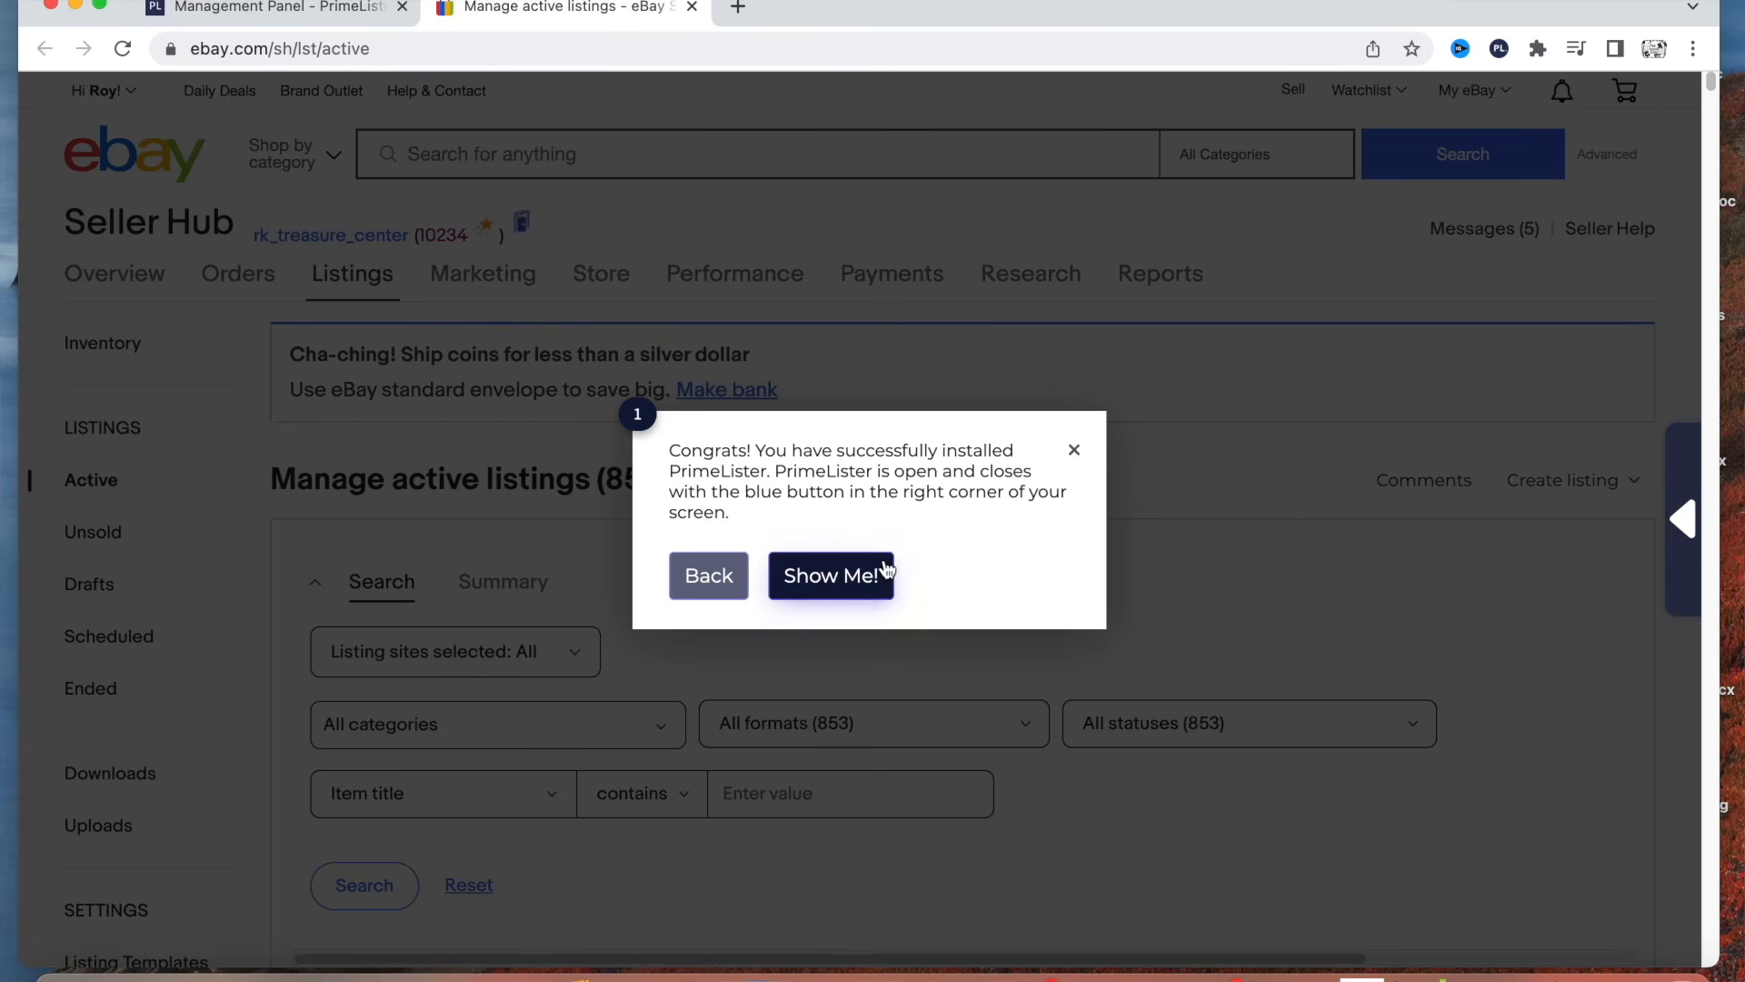
pyautogui.click(1073, 451)
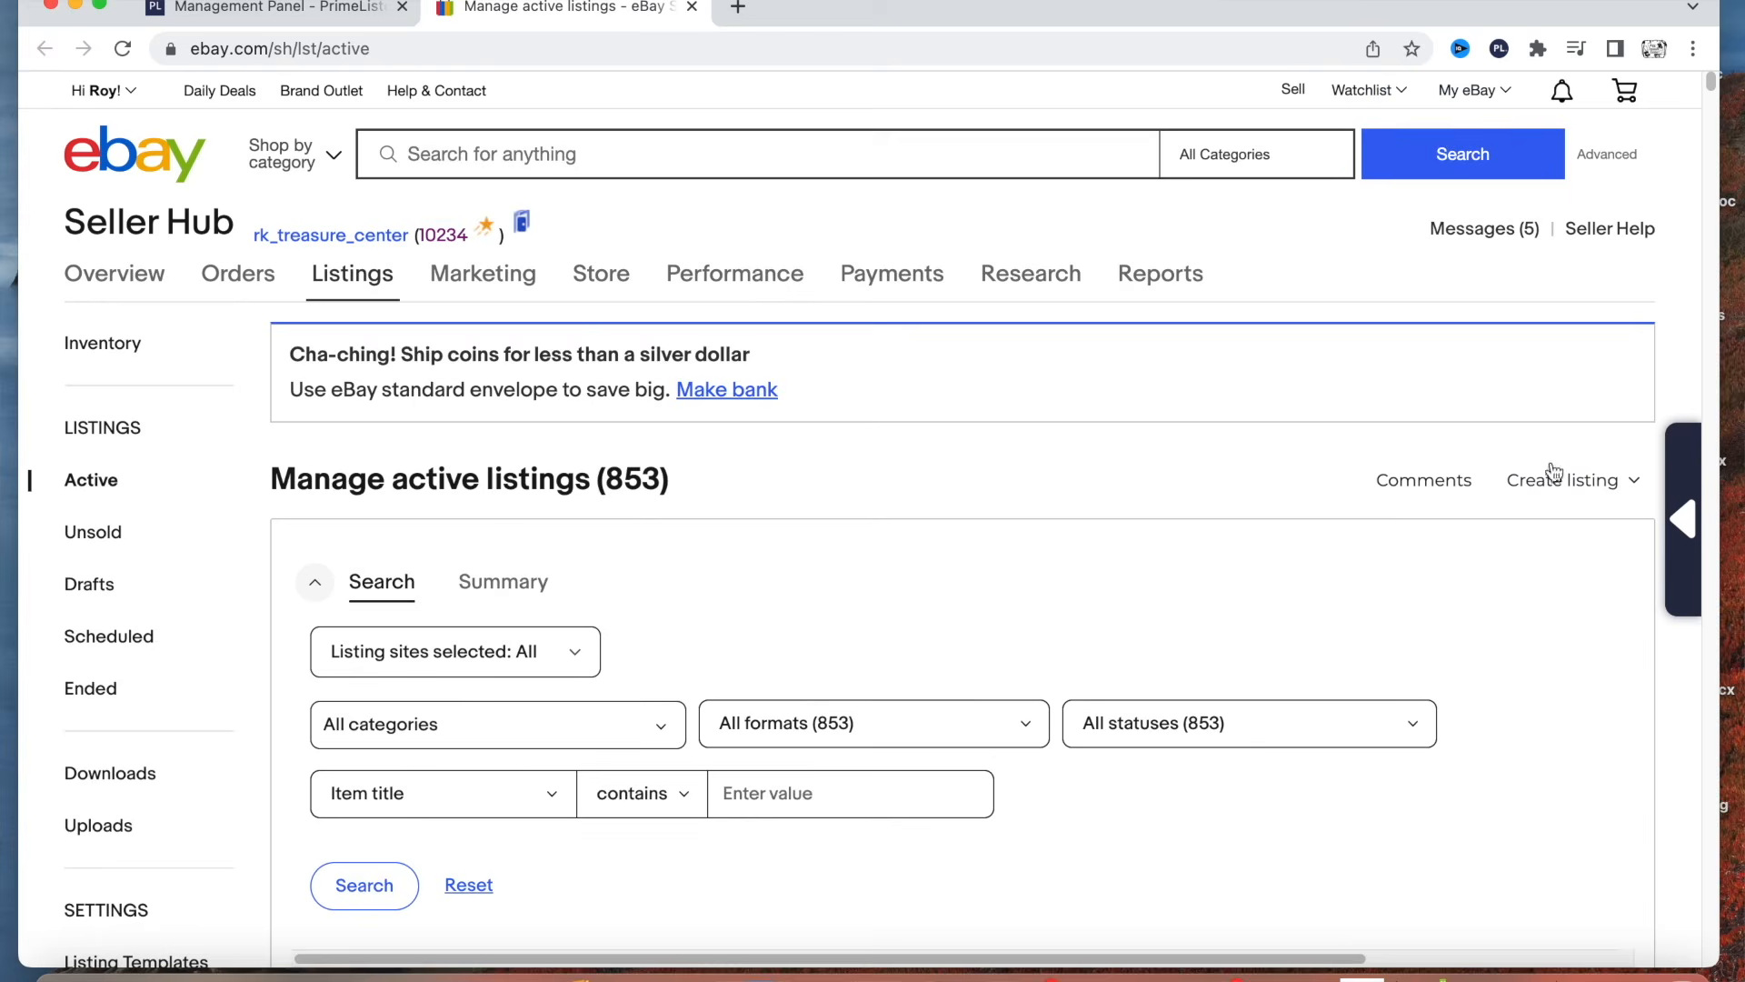
# Open the inventory panel from PrimeLister on the eBay page and review the imported items and their platforms.
pyautogui.click(1684, 525)
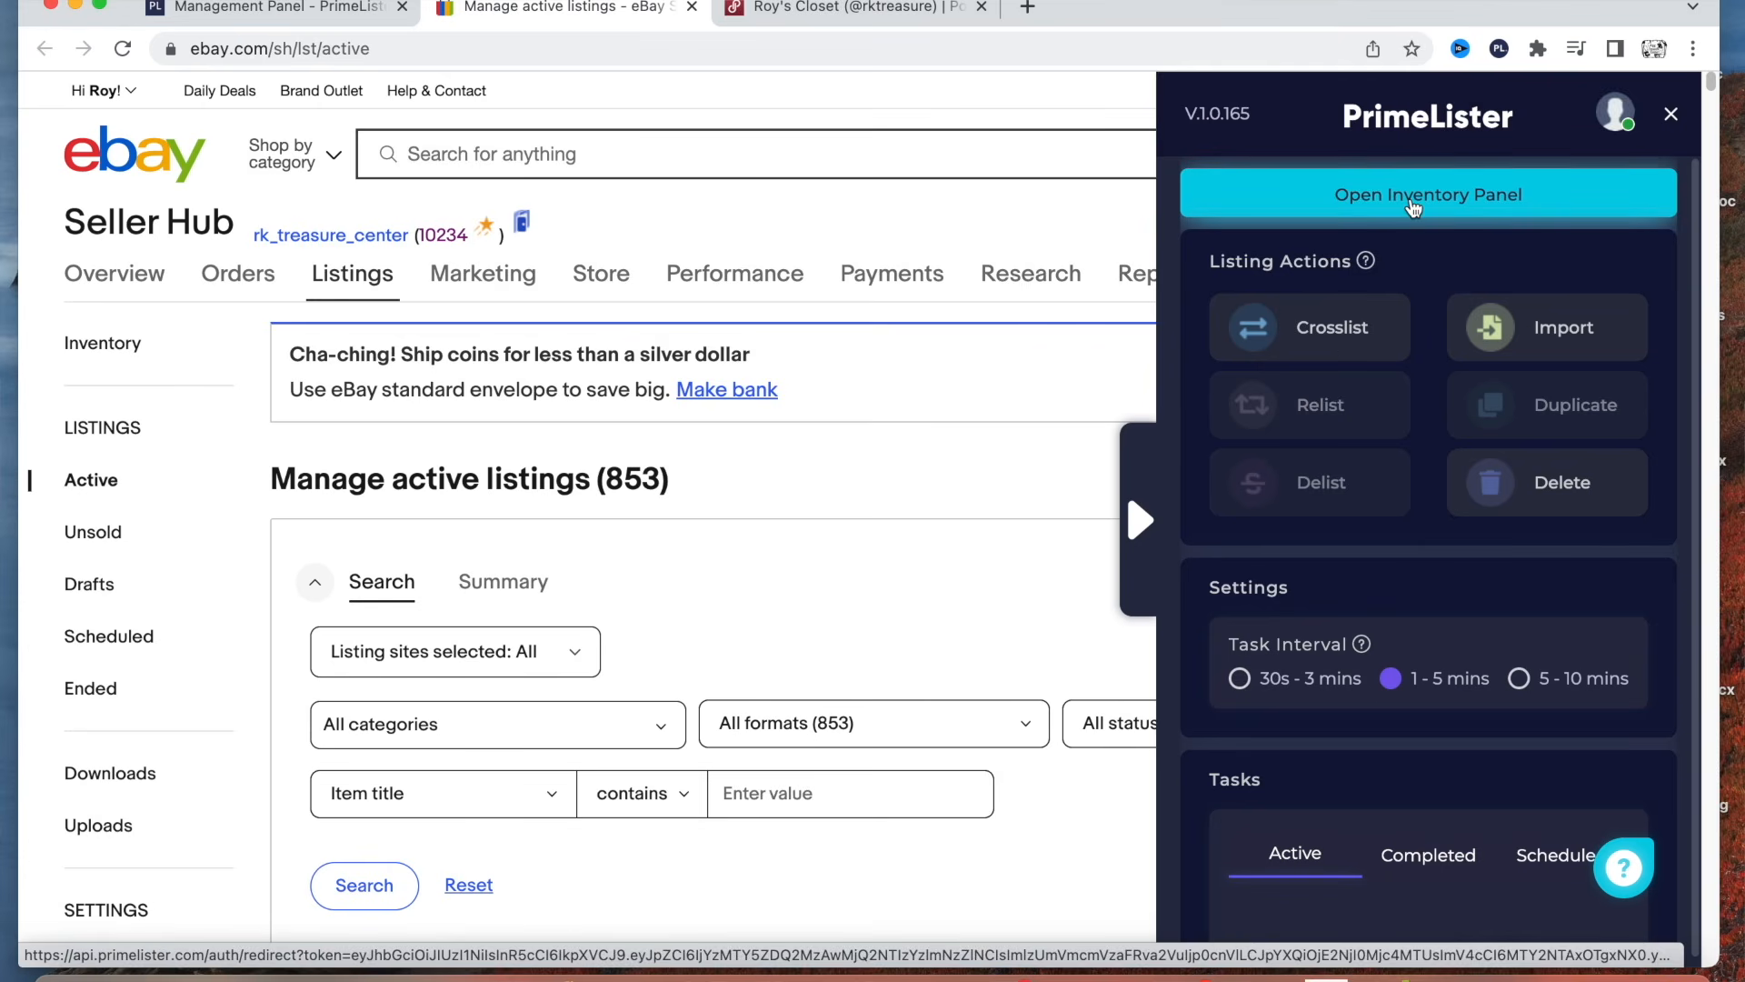
pyautogui.click(1414, 208)
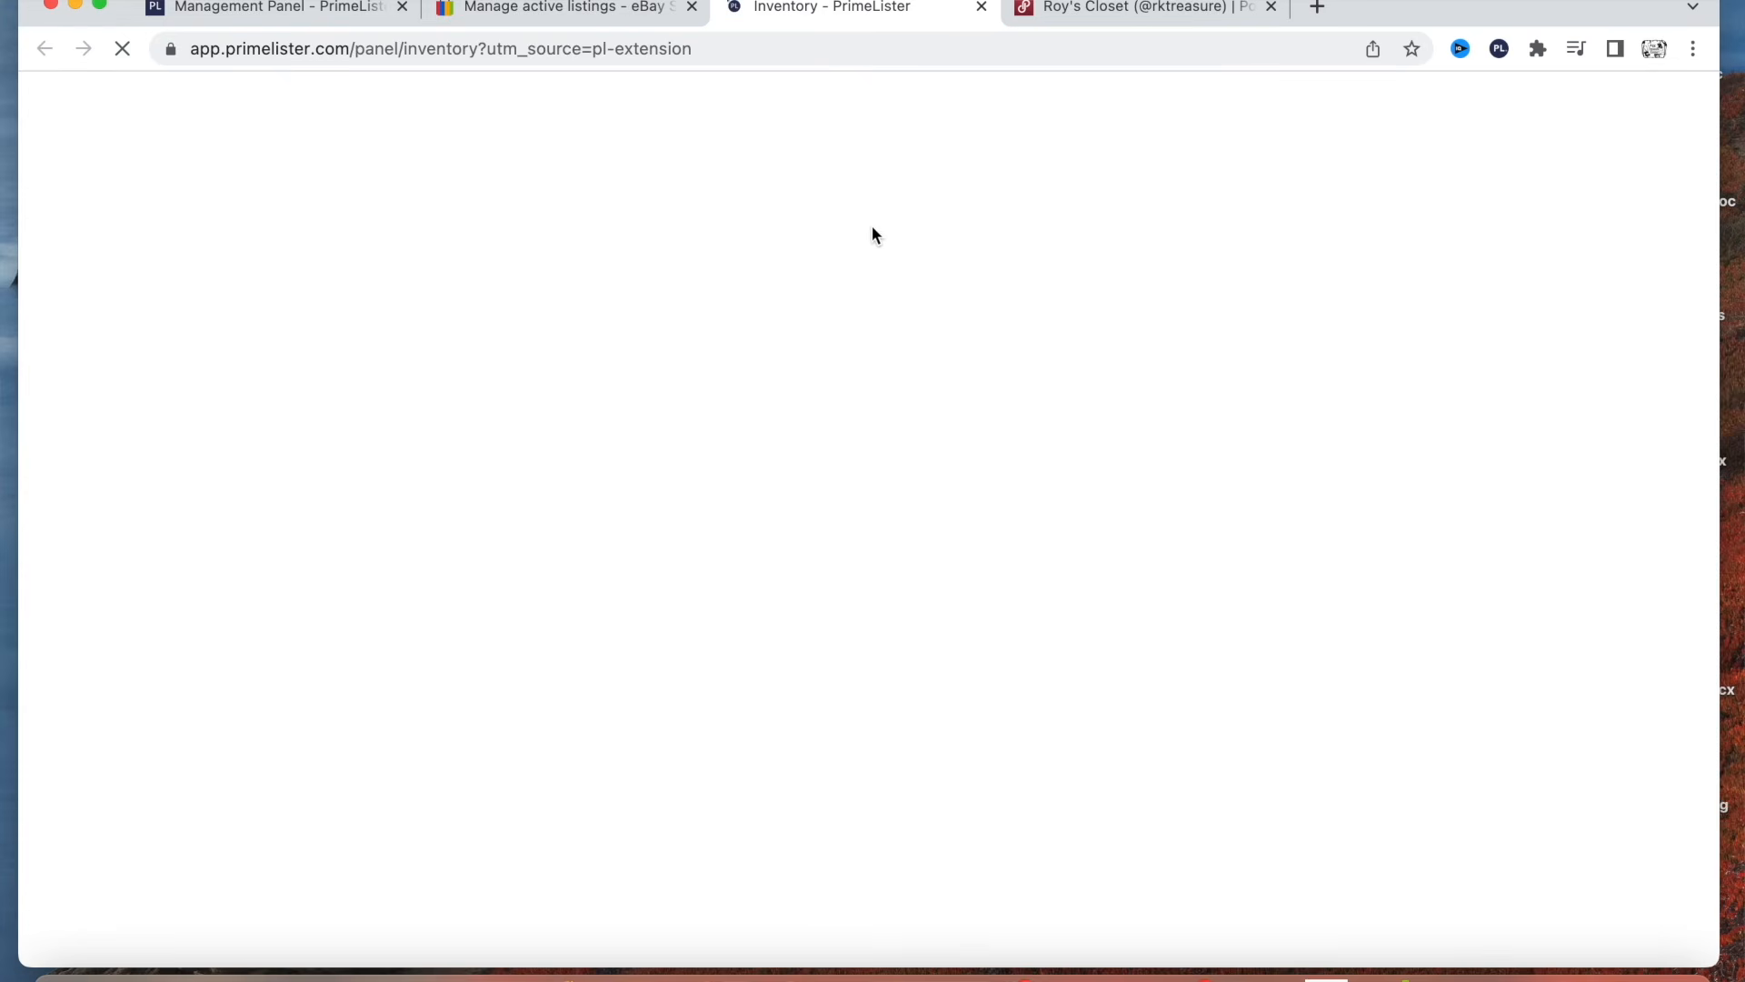
pyautogui.scroll(-1, 786, 379)
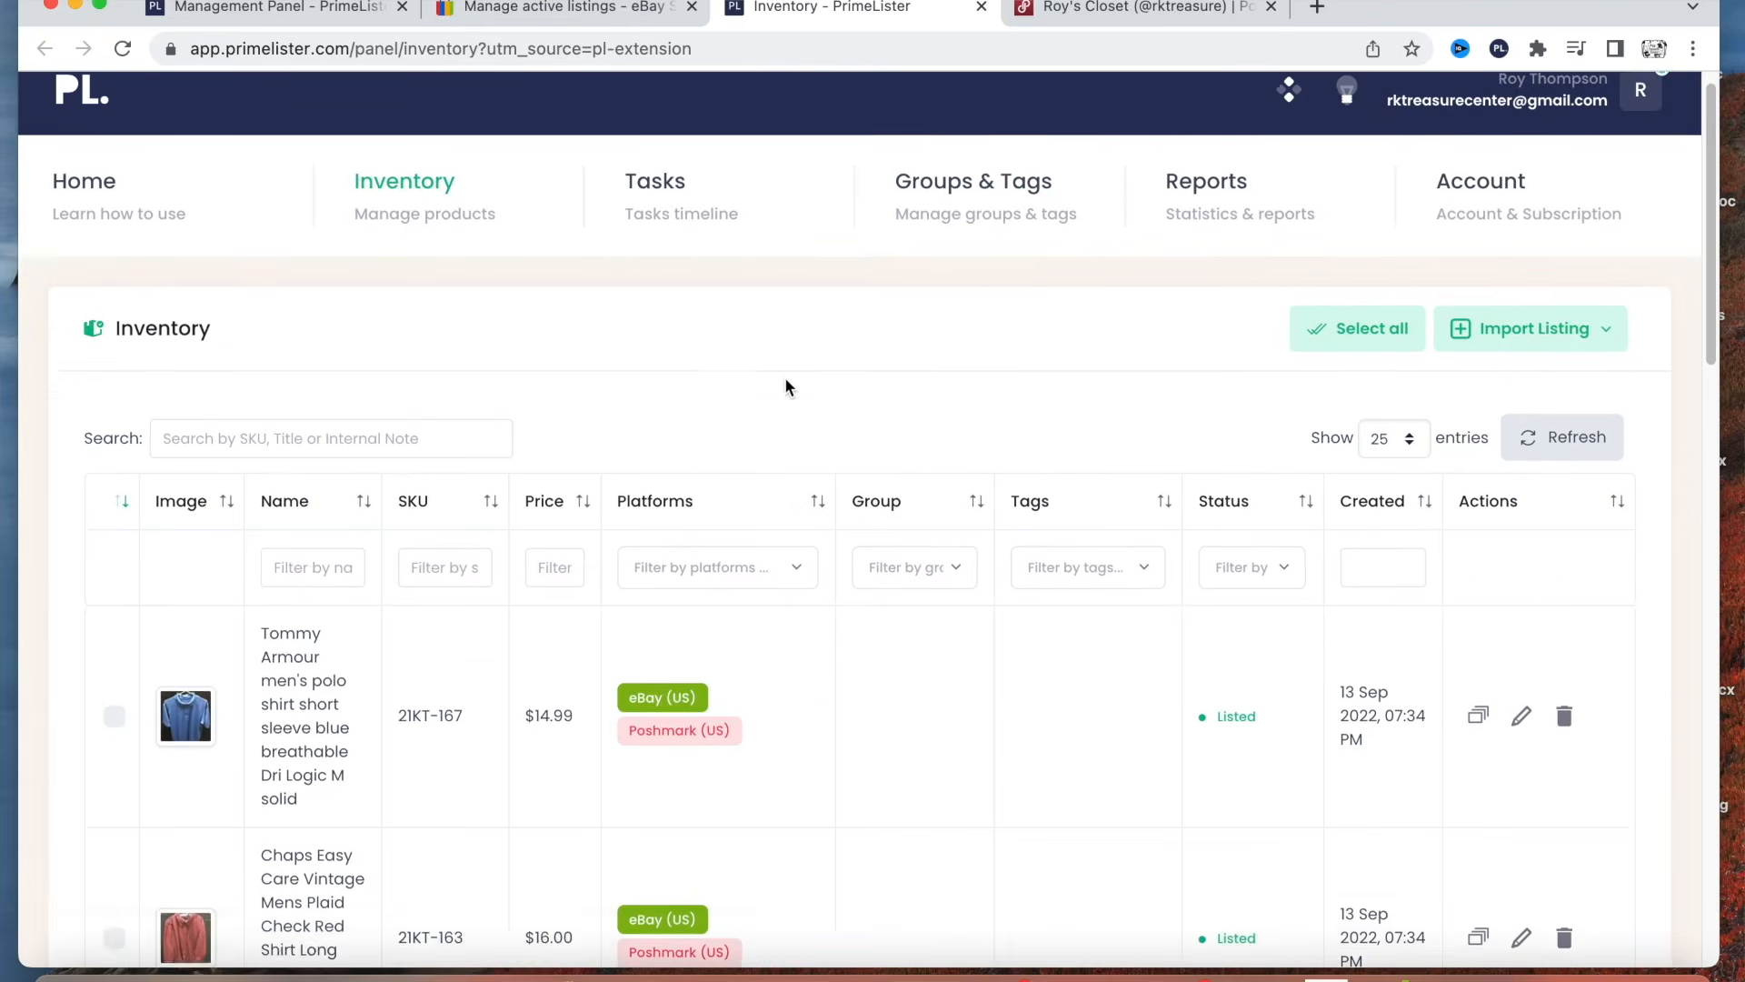
pyautogui.scroll(-3, 785, 385)
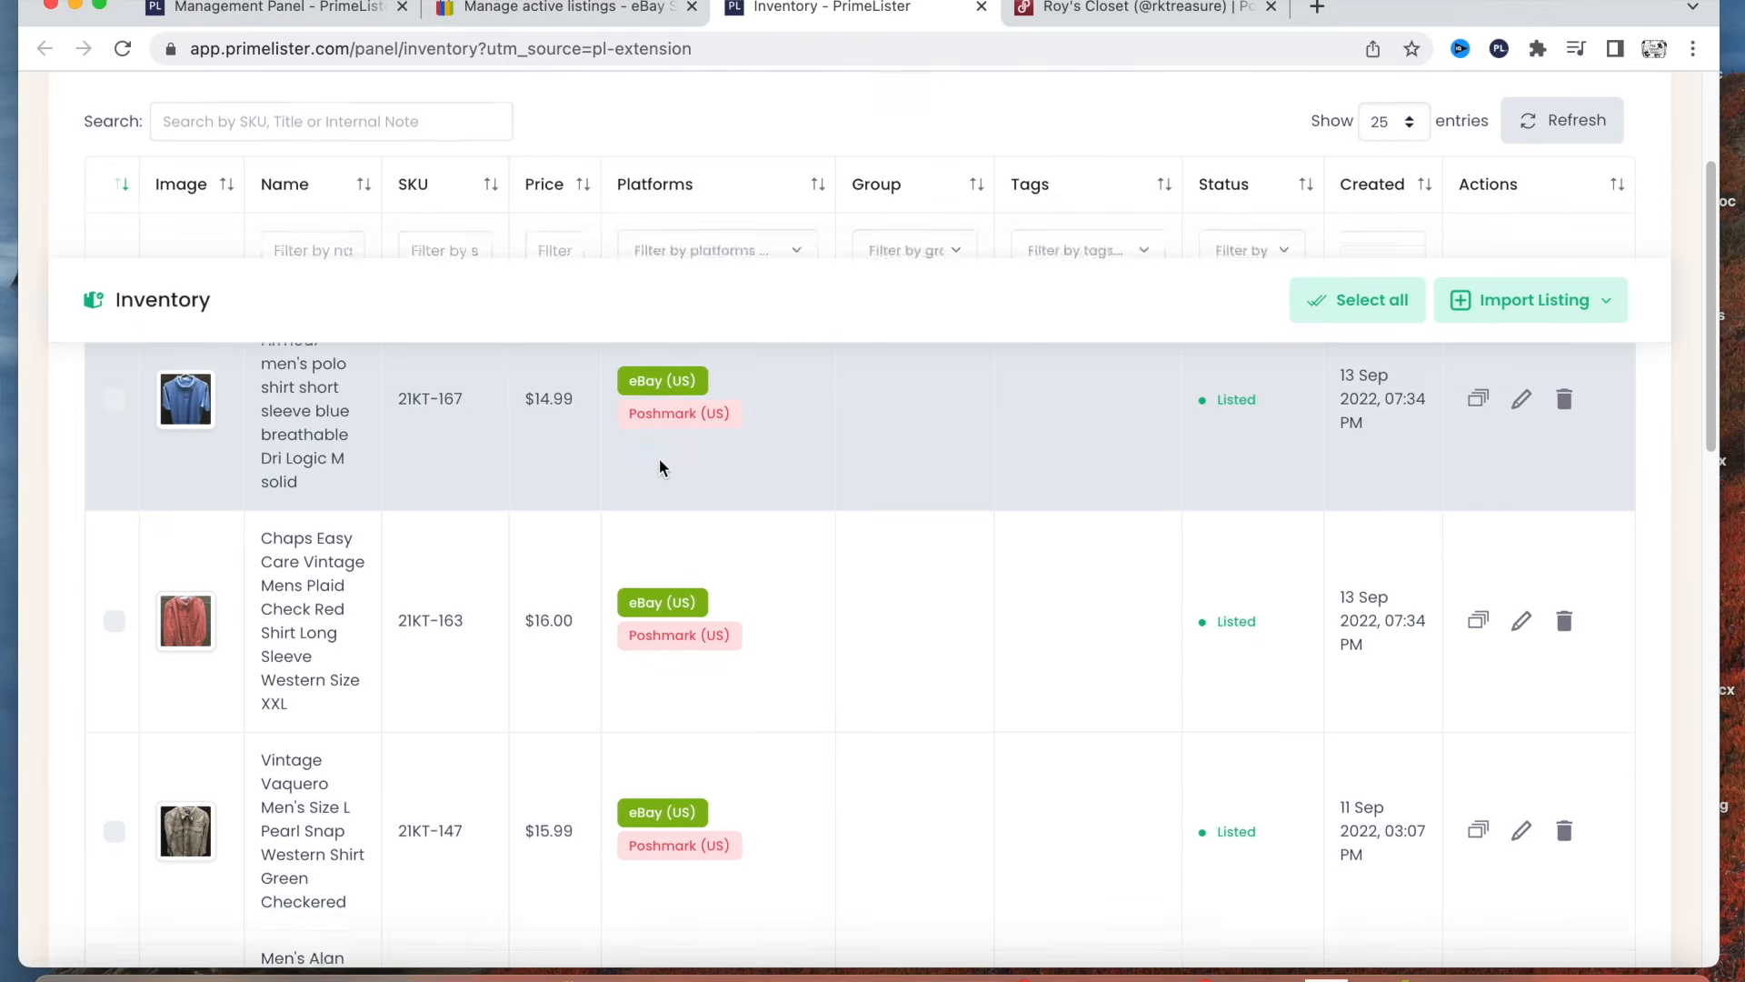
pyautogui.scroll(-6, 659, 464)
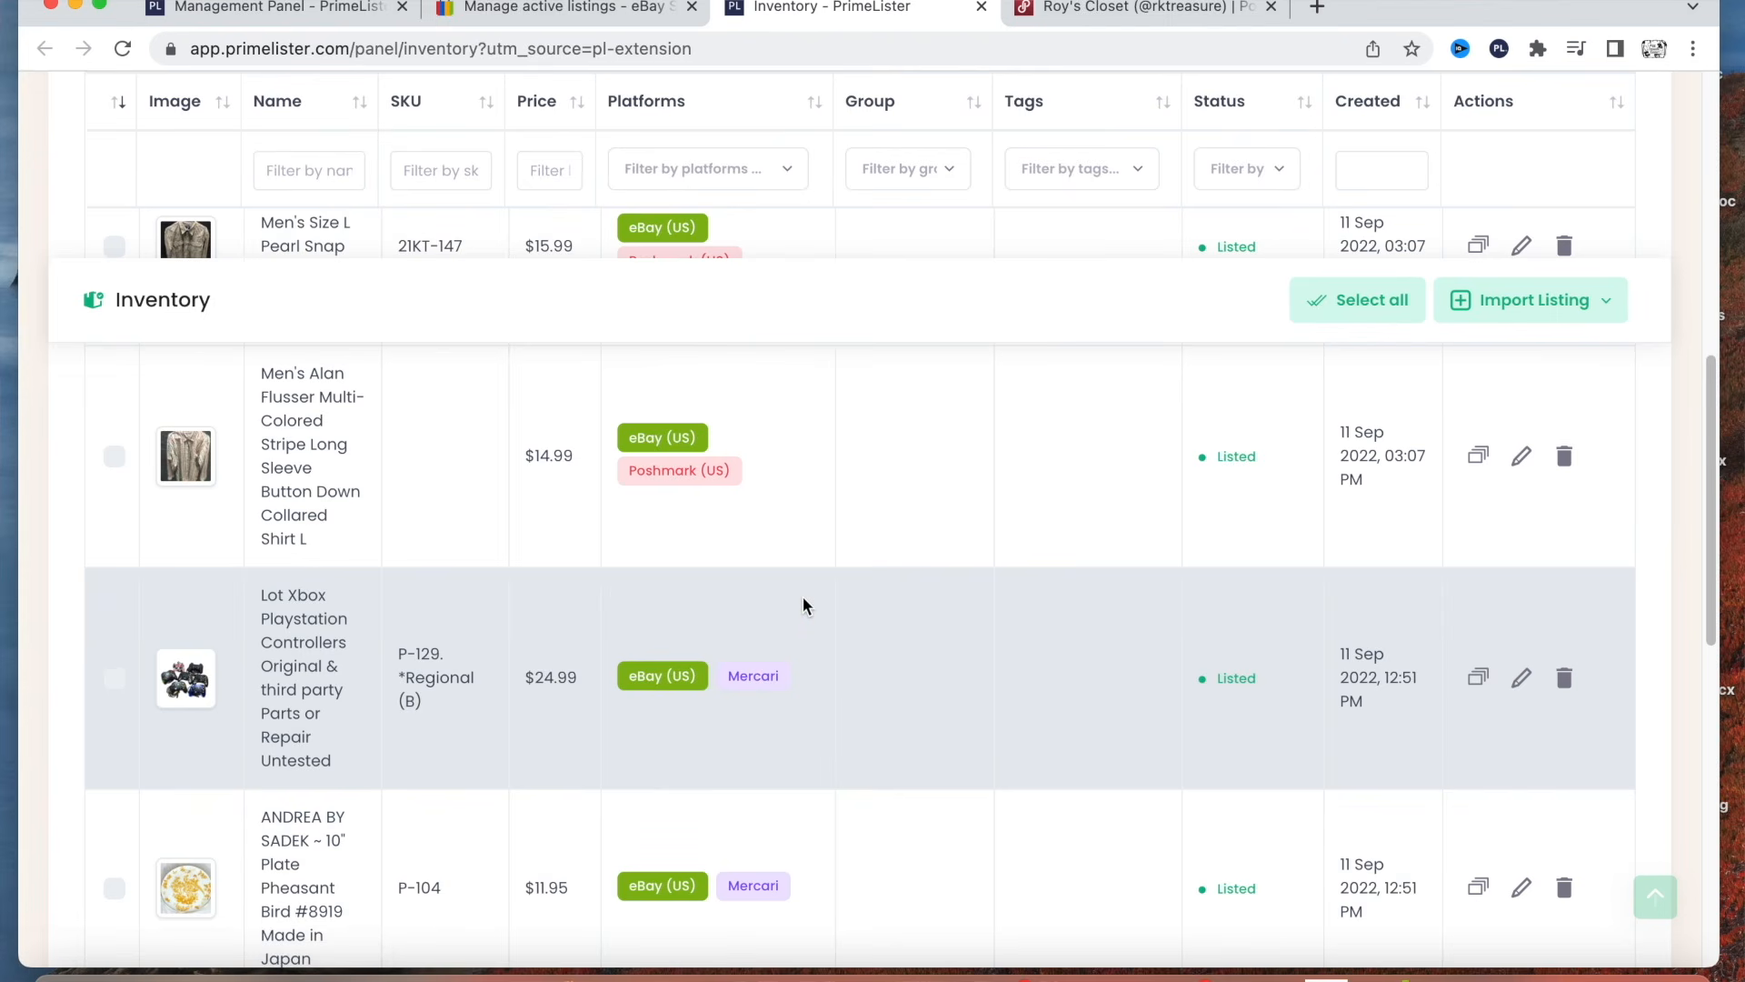
pyautogui.scroll(10, 805, 609)
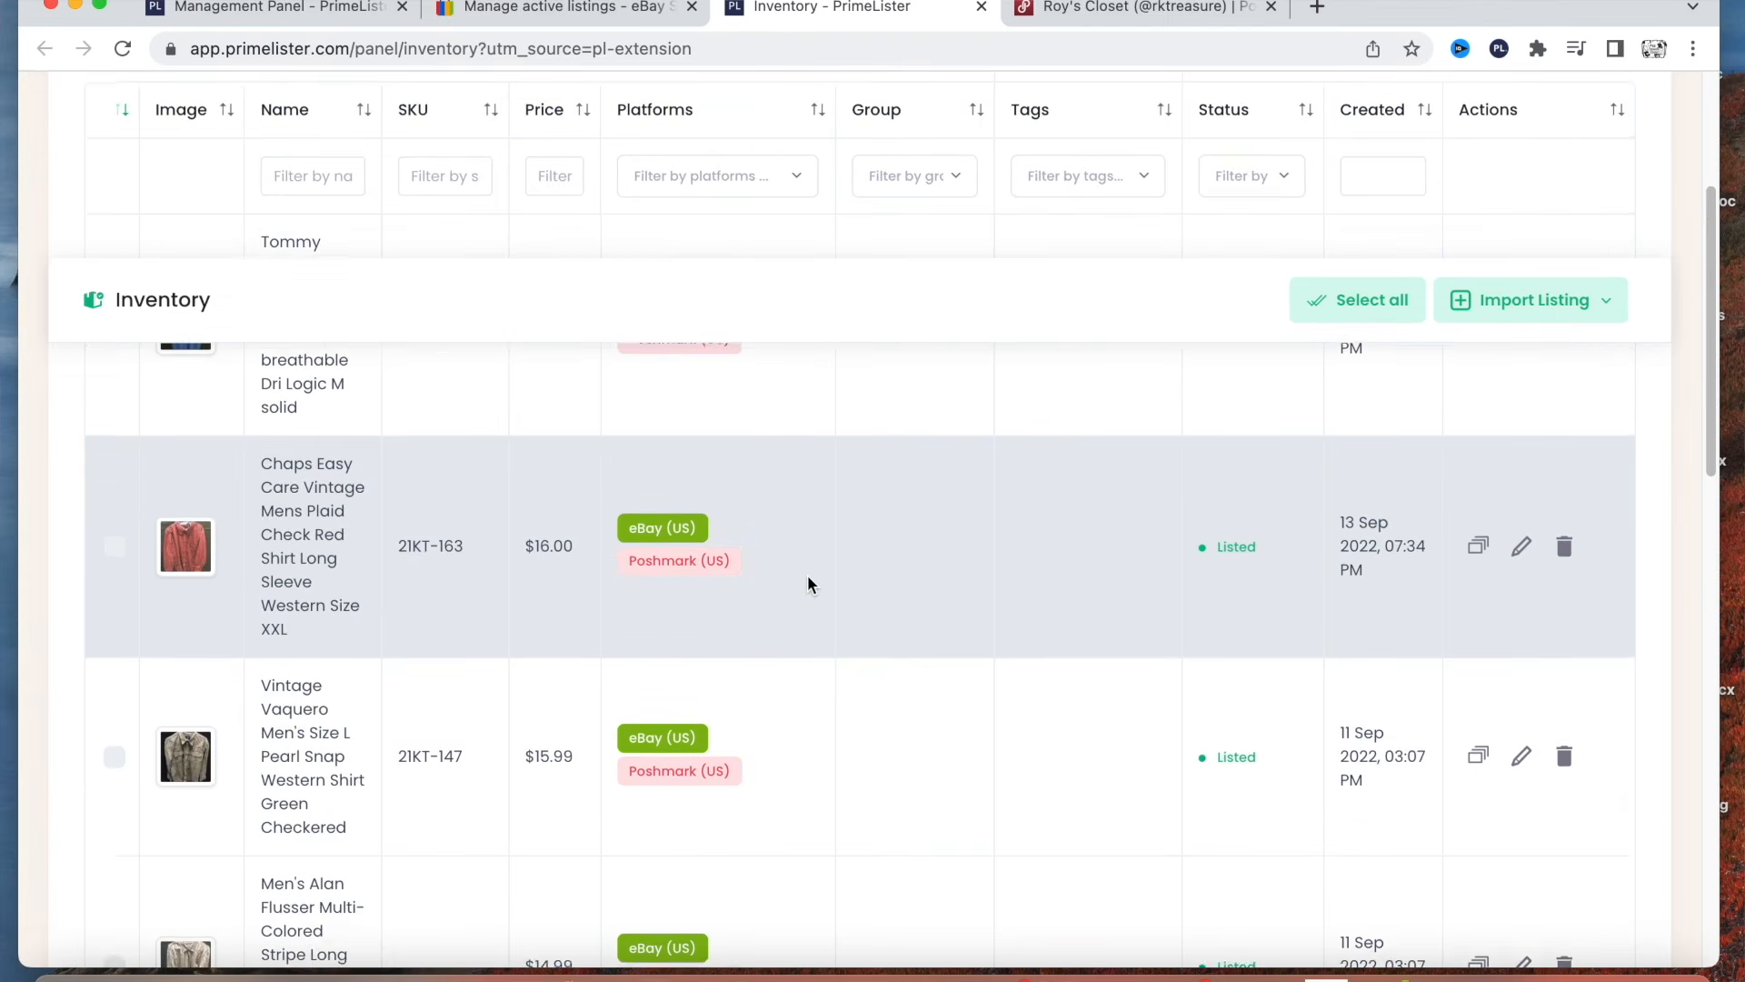
pyautogui.scroll(-1, 800, 705)
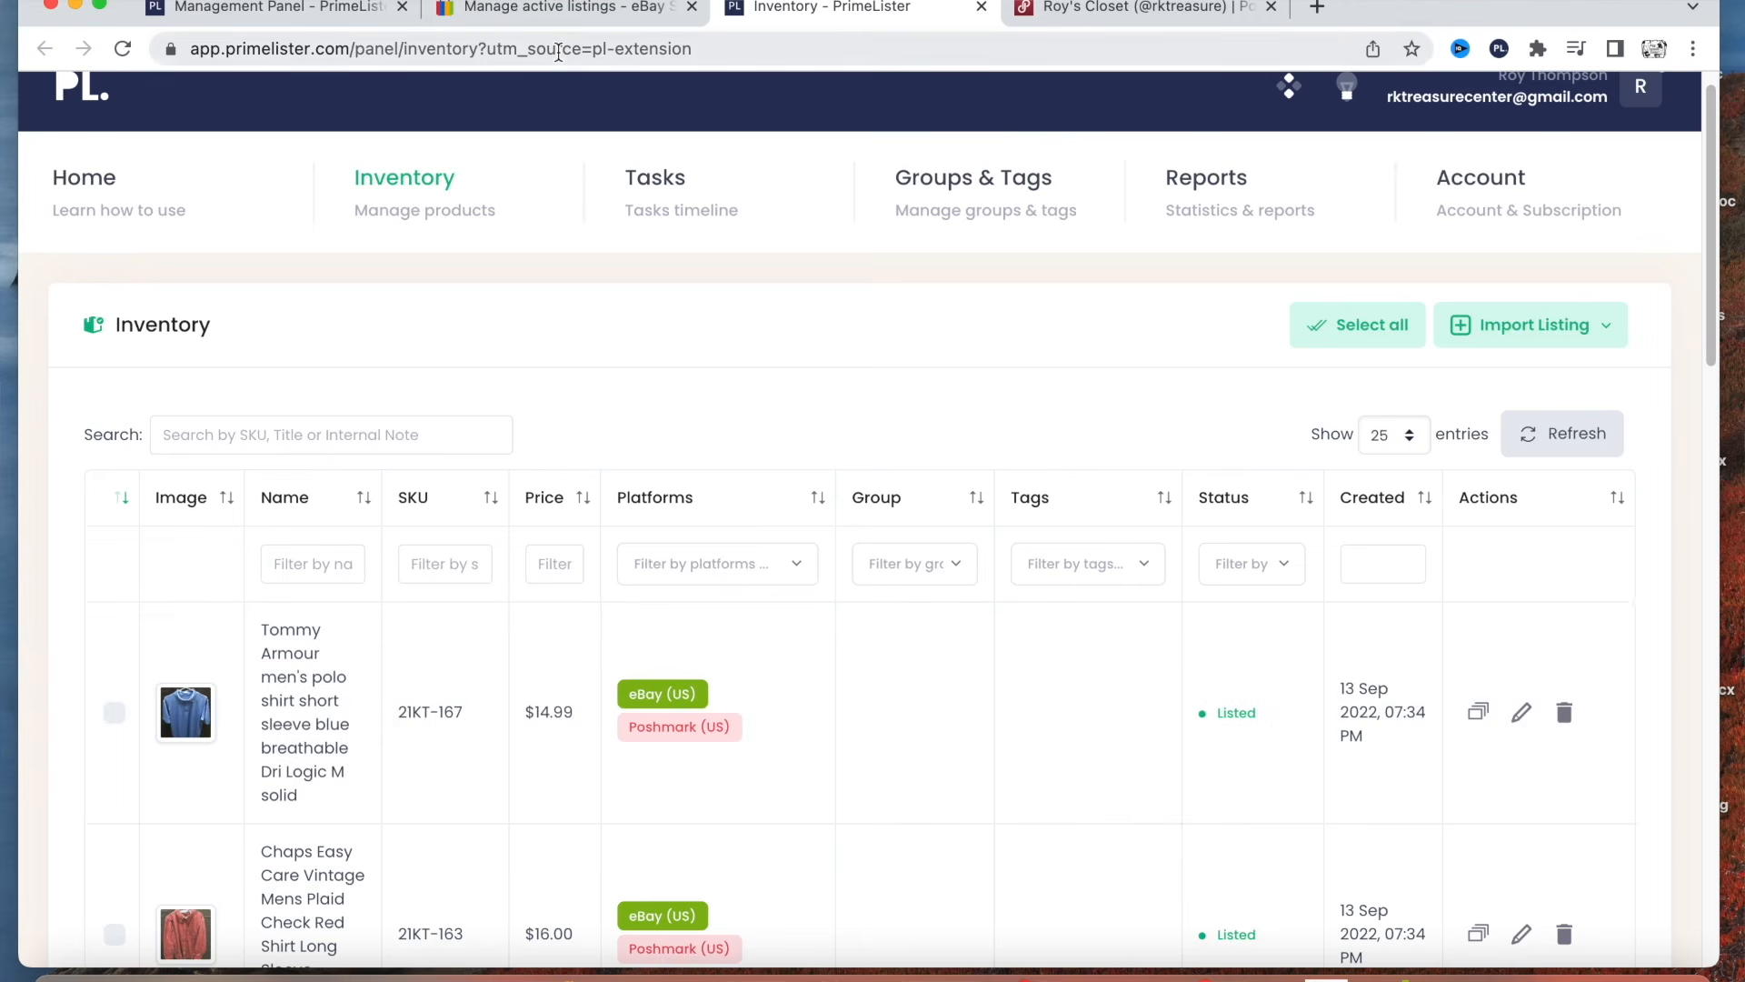
# Import the Wrangler Rock 47 Men's XXL blue plaid shirt from the active eBay listings into PrimeLister.
pyautogui.click(564, 9)
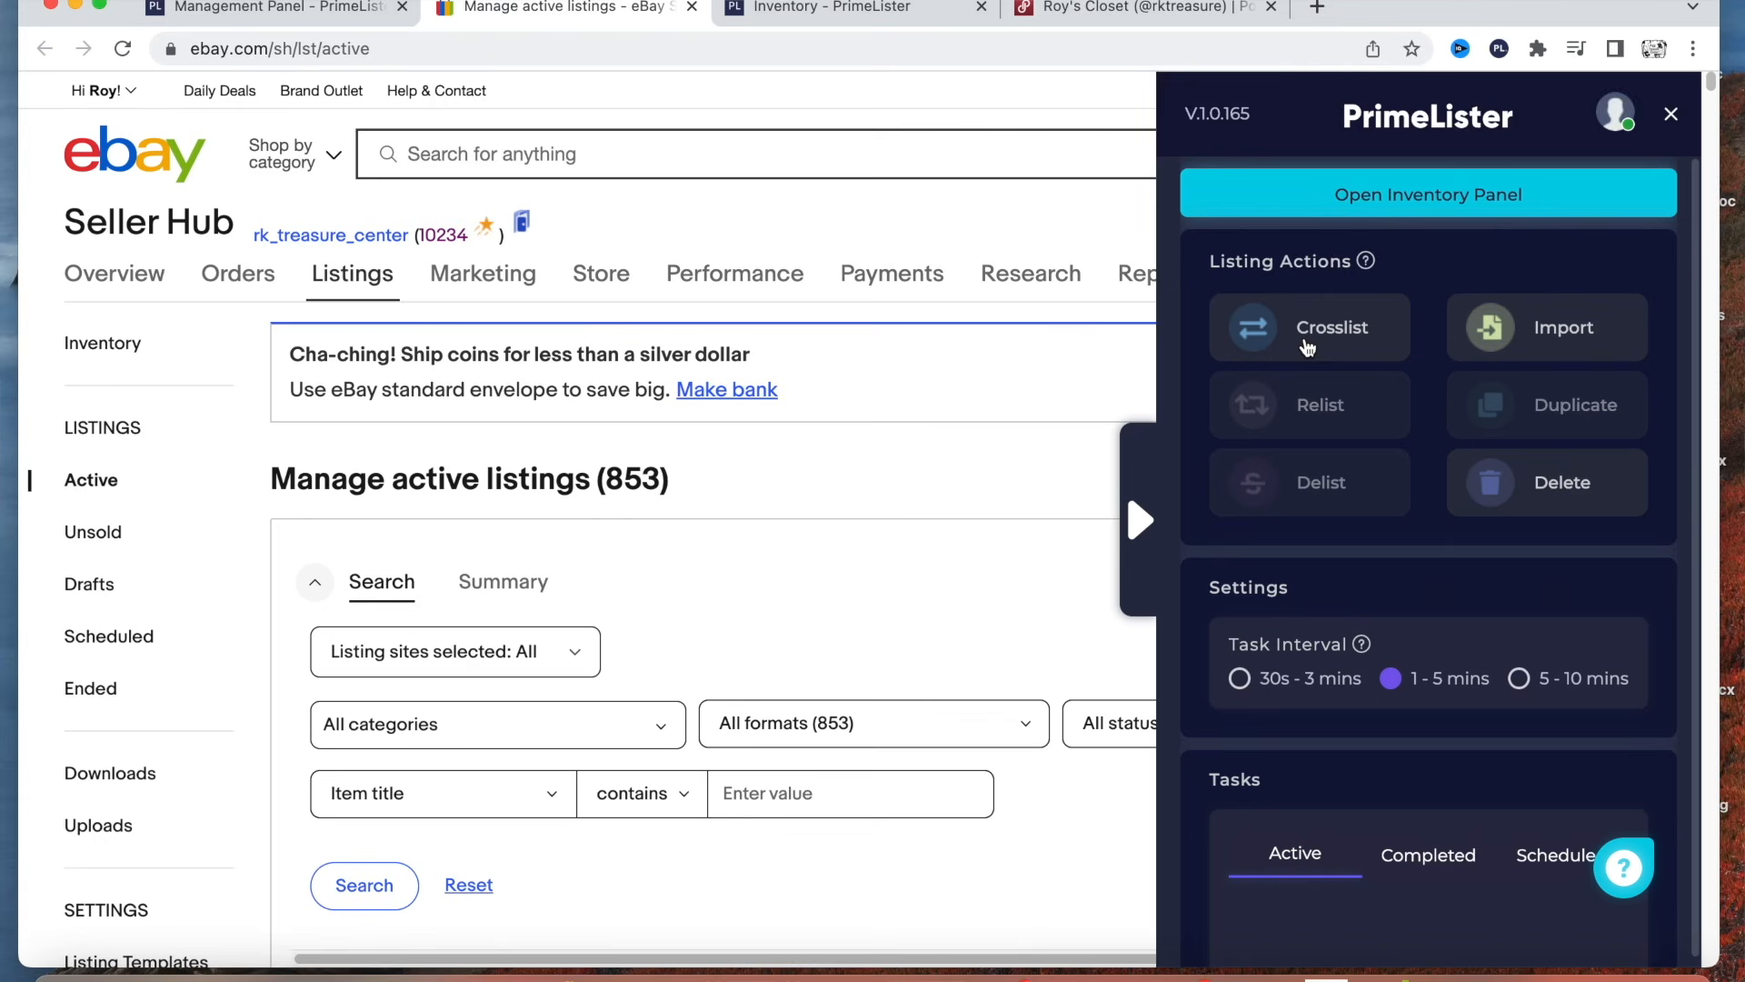
pyautogui.scroll(-10, 803, 557)
pyautogui.scroll(-15, 804, 558)
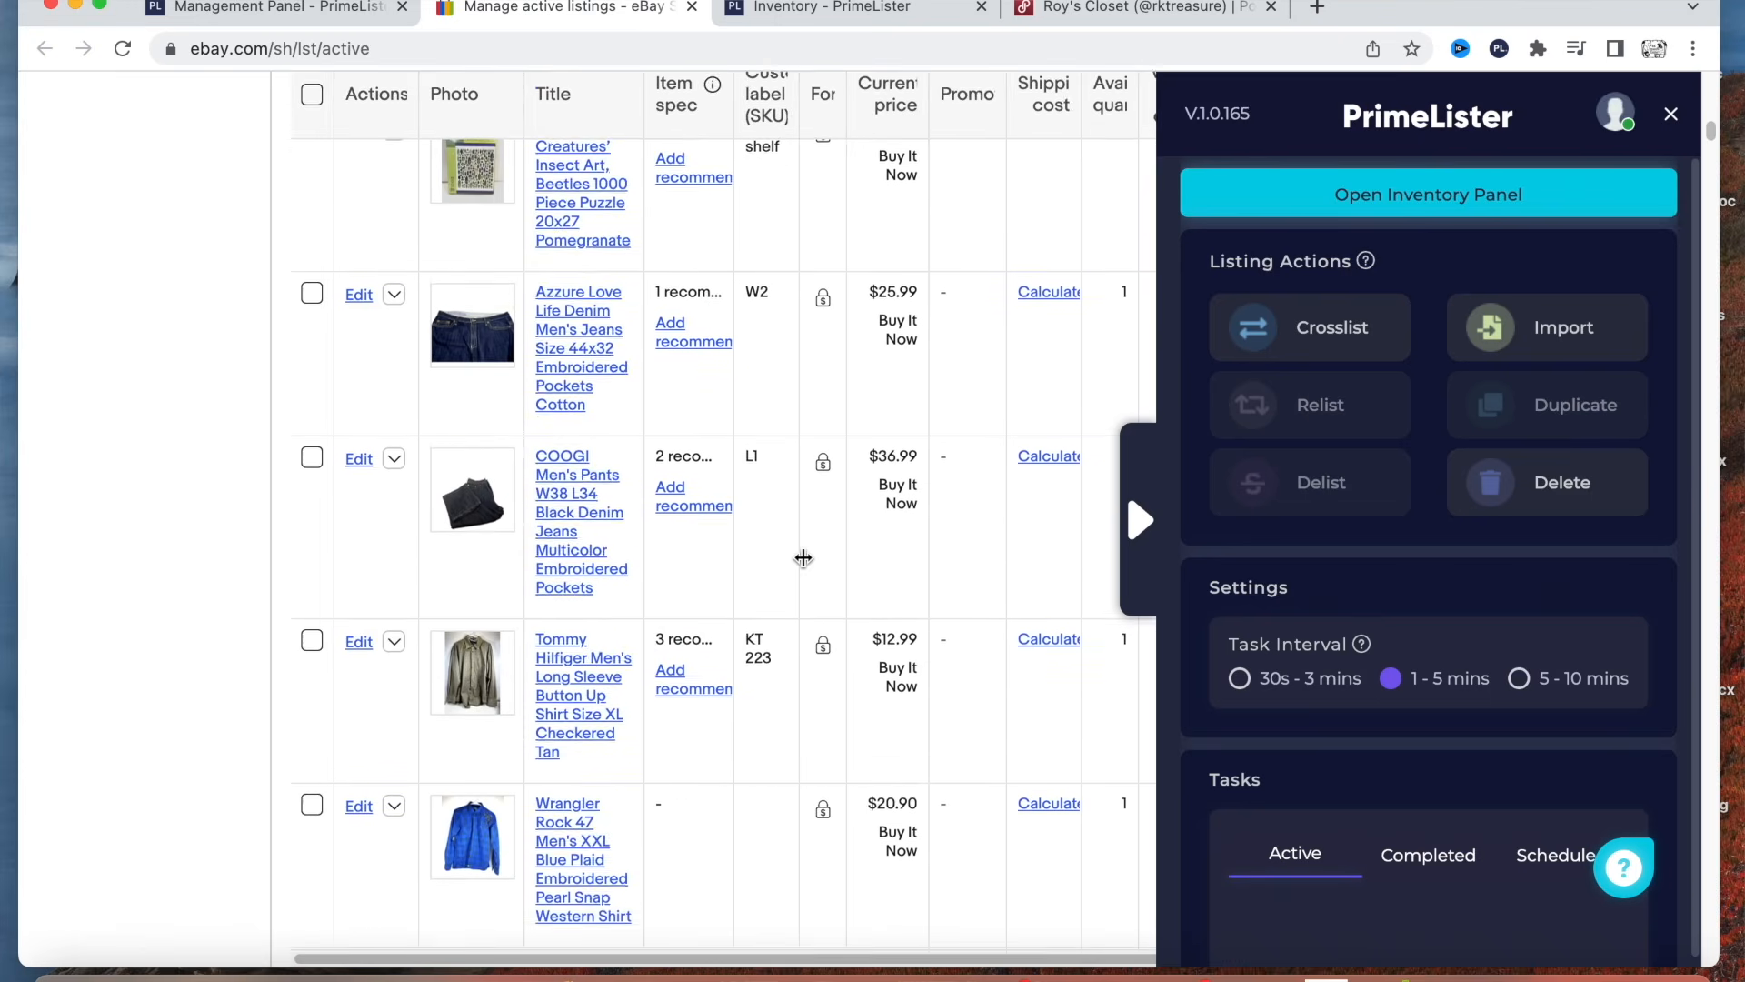
pyautogui.scroll(-5, 804, 557)
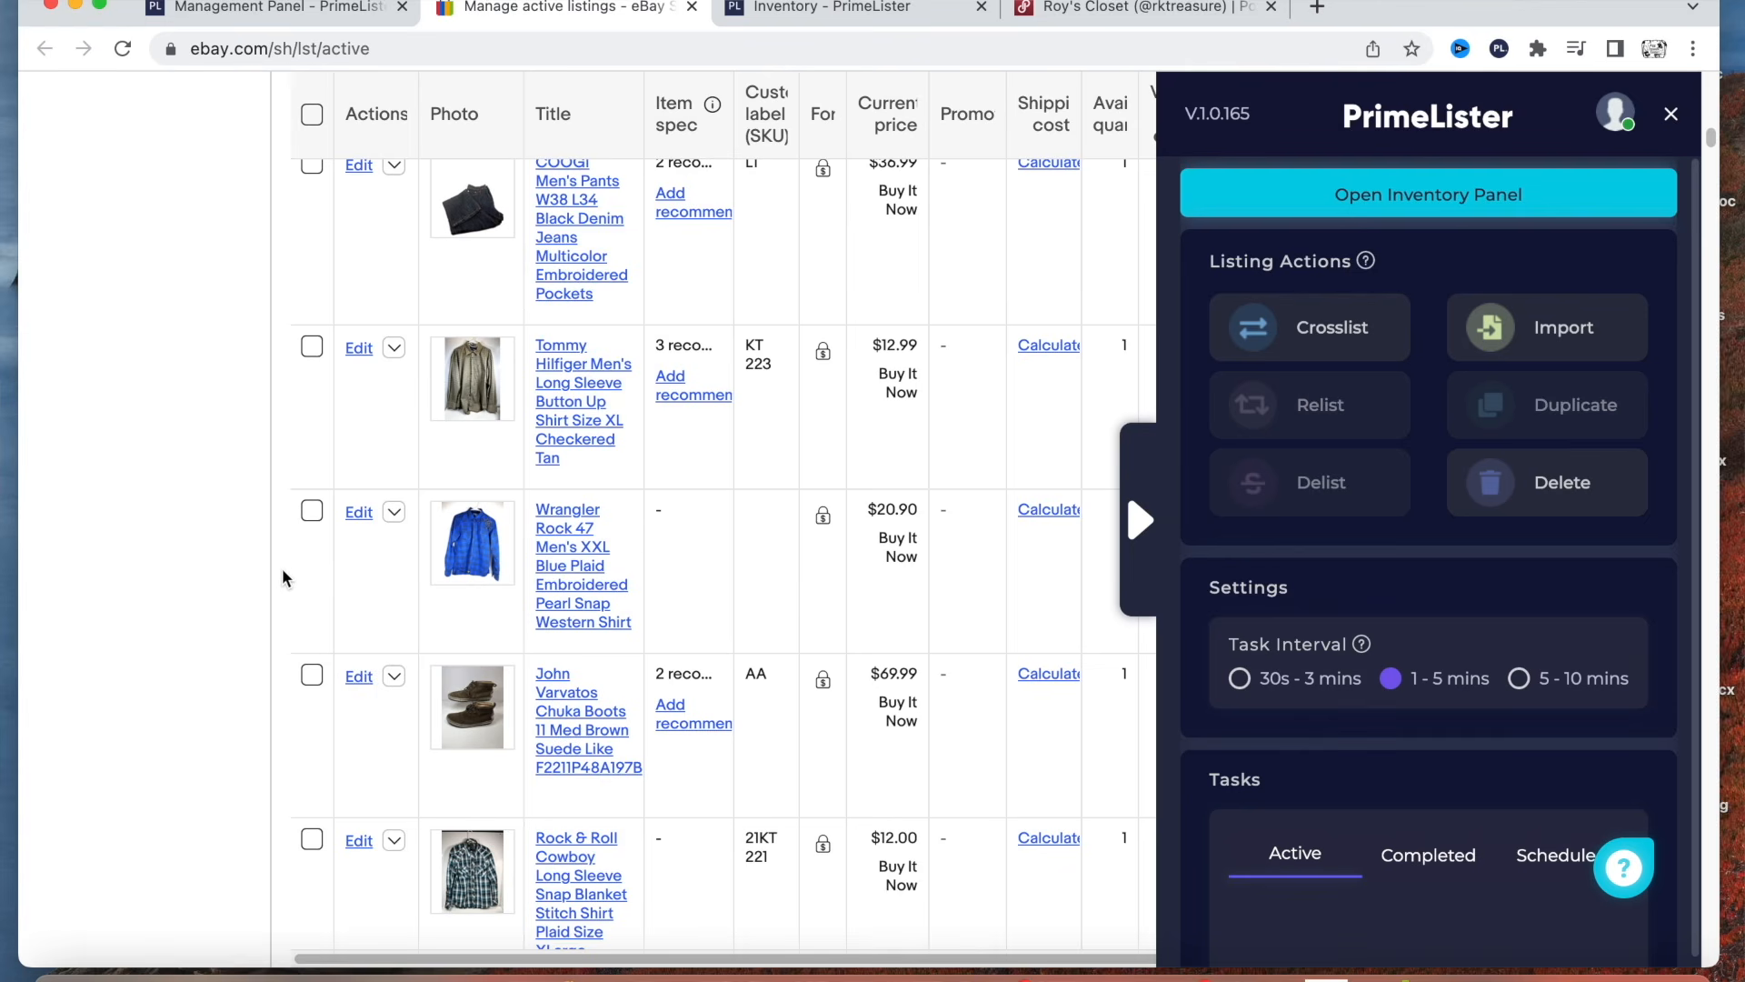
pyautogui.click(311, 510)
pyautogui.click(1536, 339)
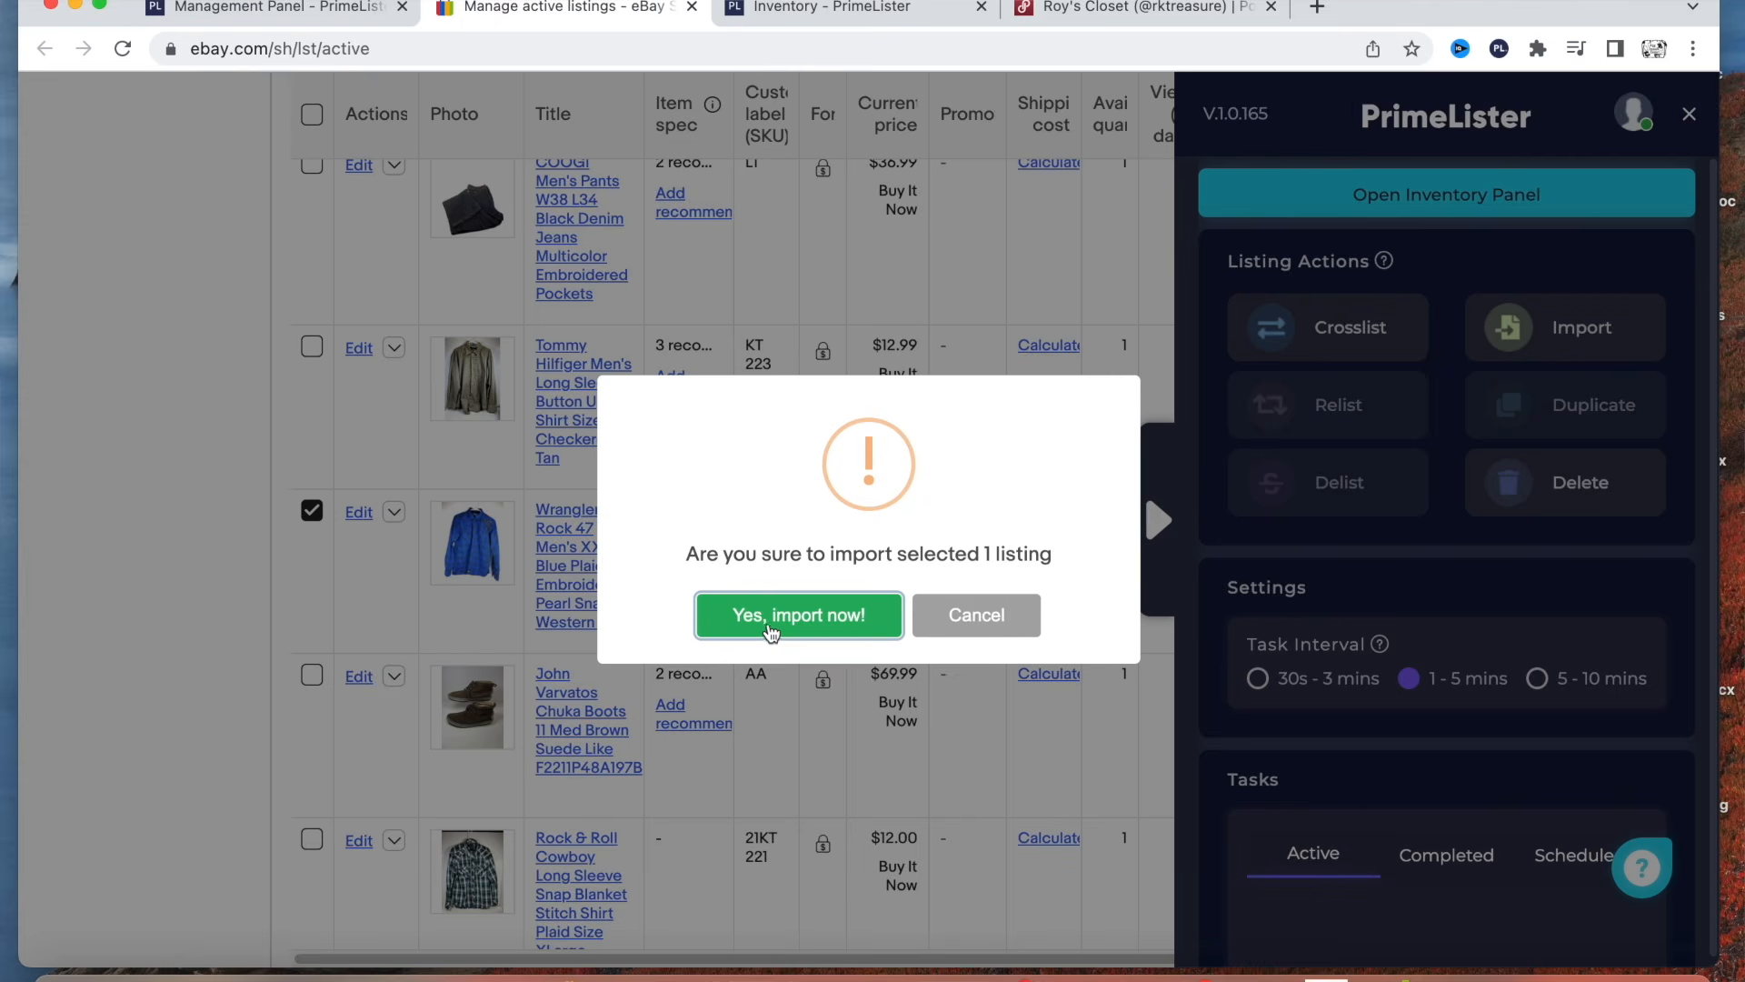
pyautogui.click(791, 616)
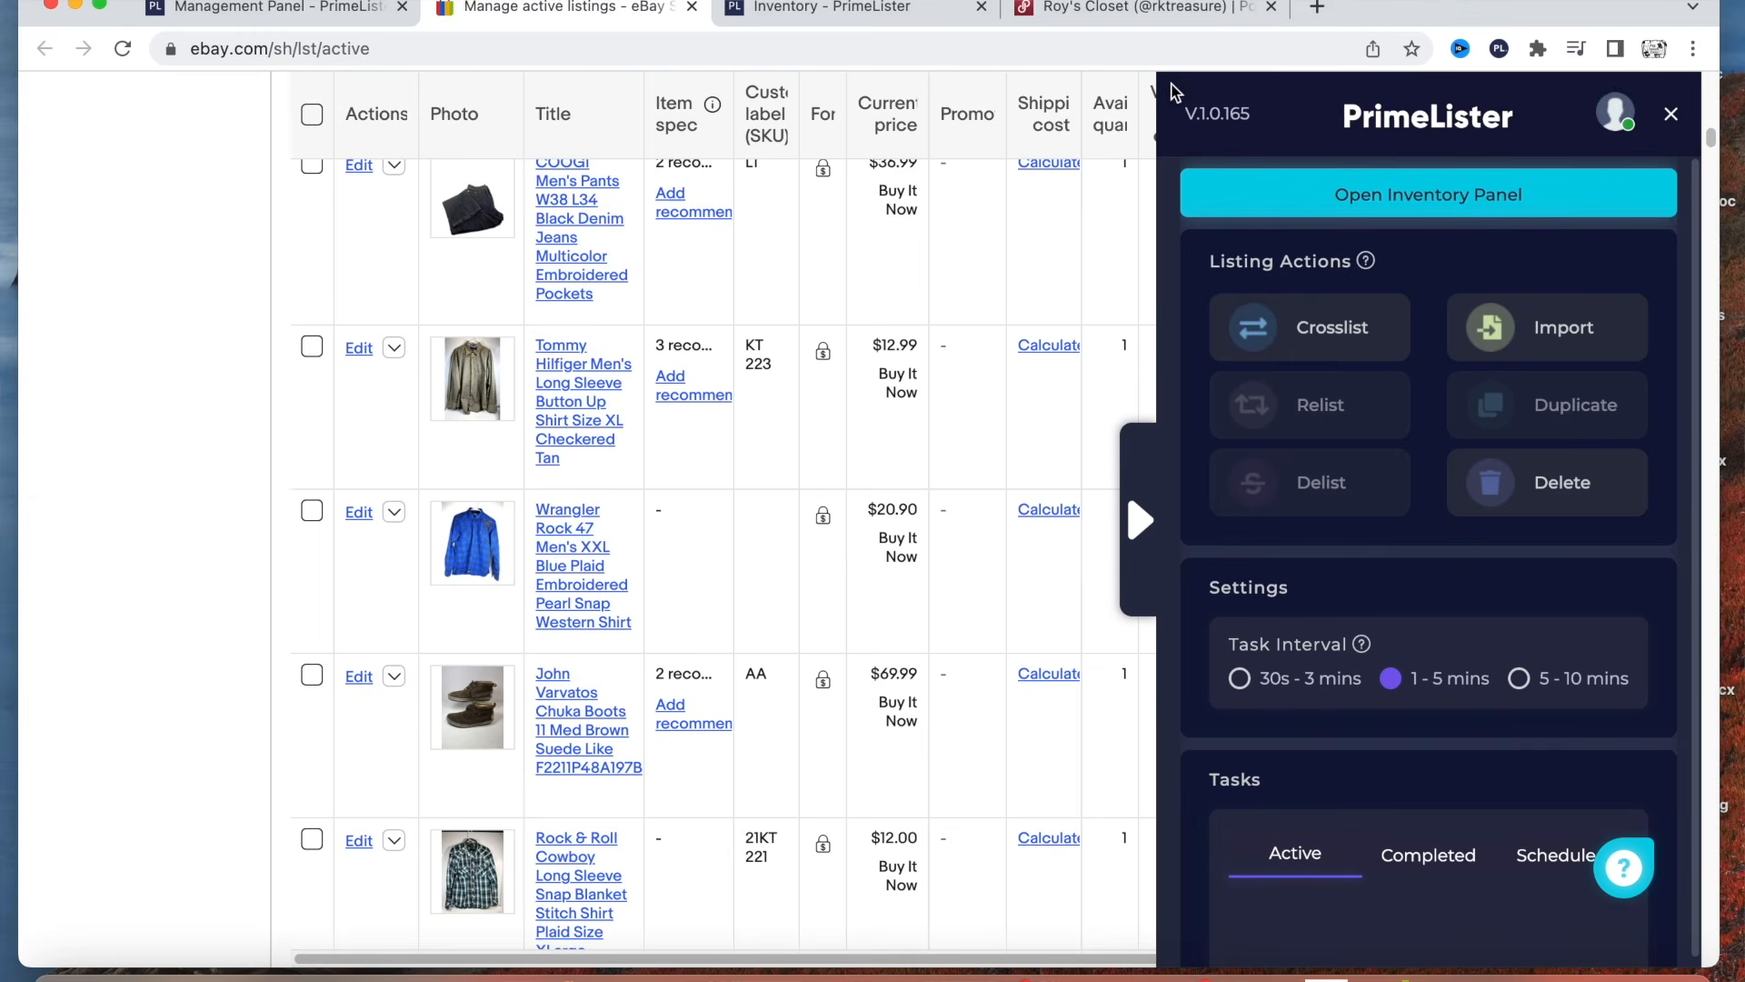
# Reopen the PrimeLister inventory panel and check the list for the Wrangler Rock 47 shirt.
pyautogui.click(1349, 219)
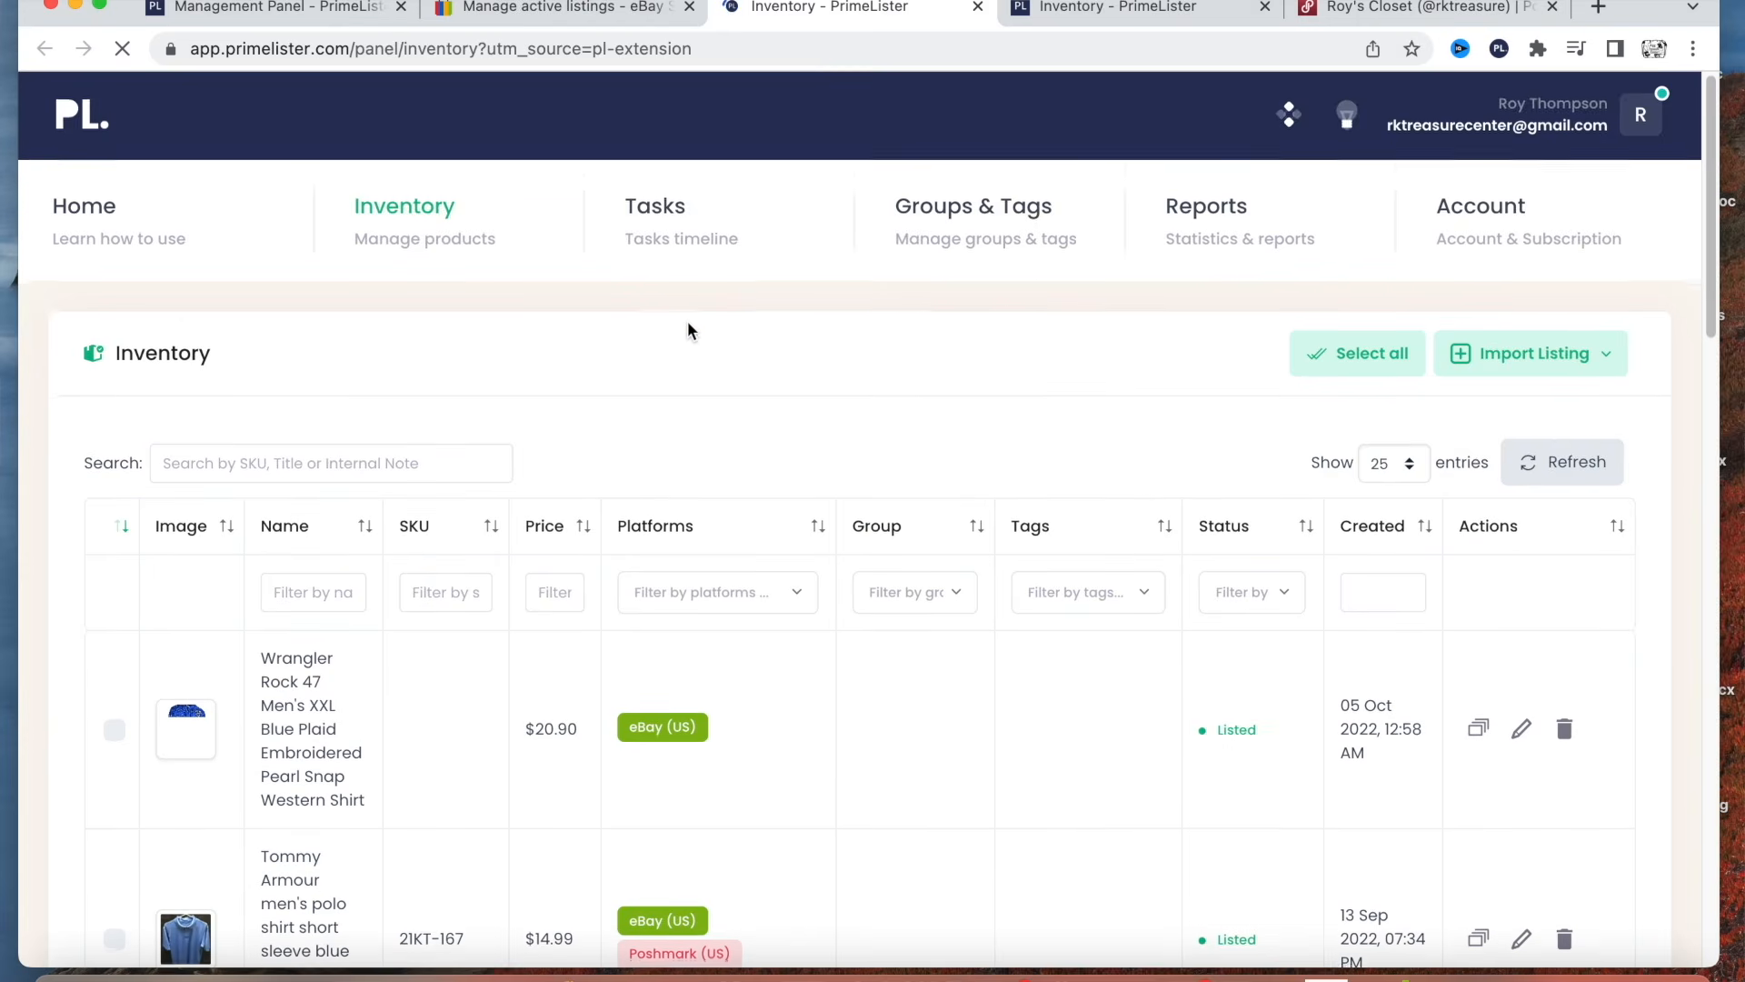
pyautogui.scroll(-5, 687, 322)
pyautogui.scroll(5, 672, 346)
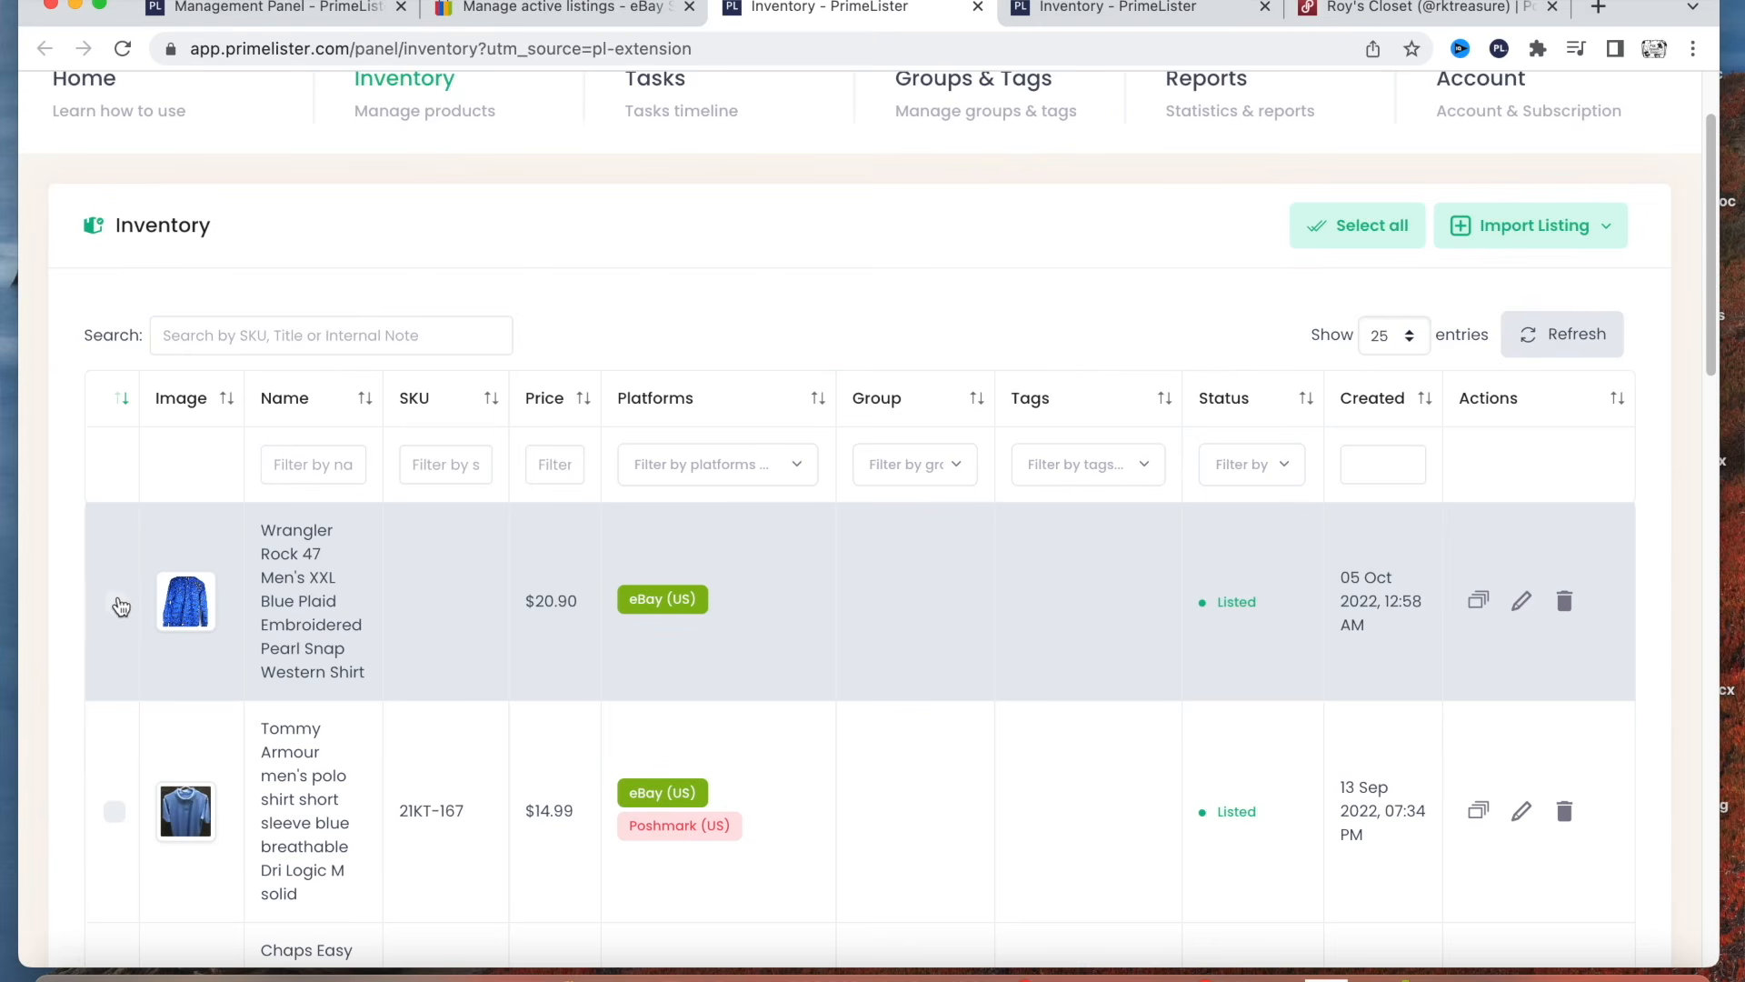
# Select the Wrangler Rock 47 shirt in the inventory and crosslist it to Poshmark (US), executing the job in the browser.
pyautogui.click(116, 603)
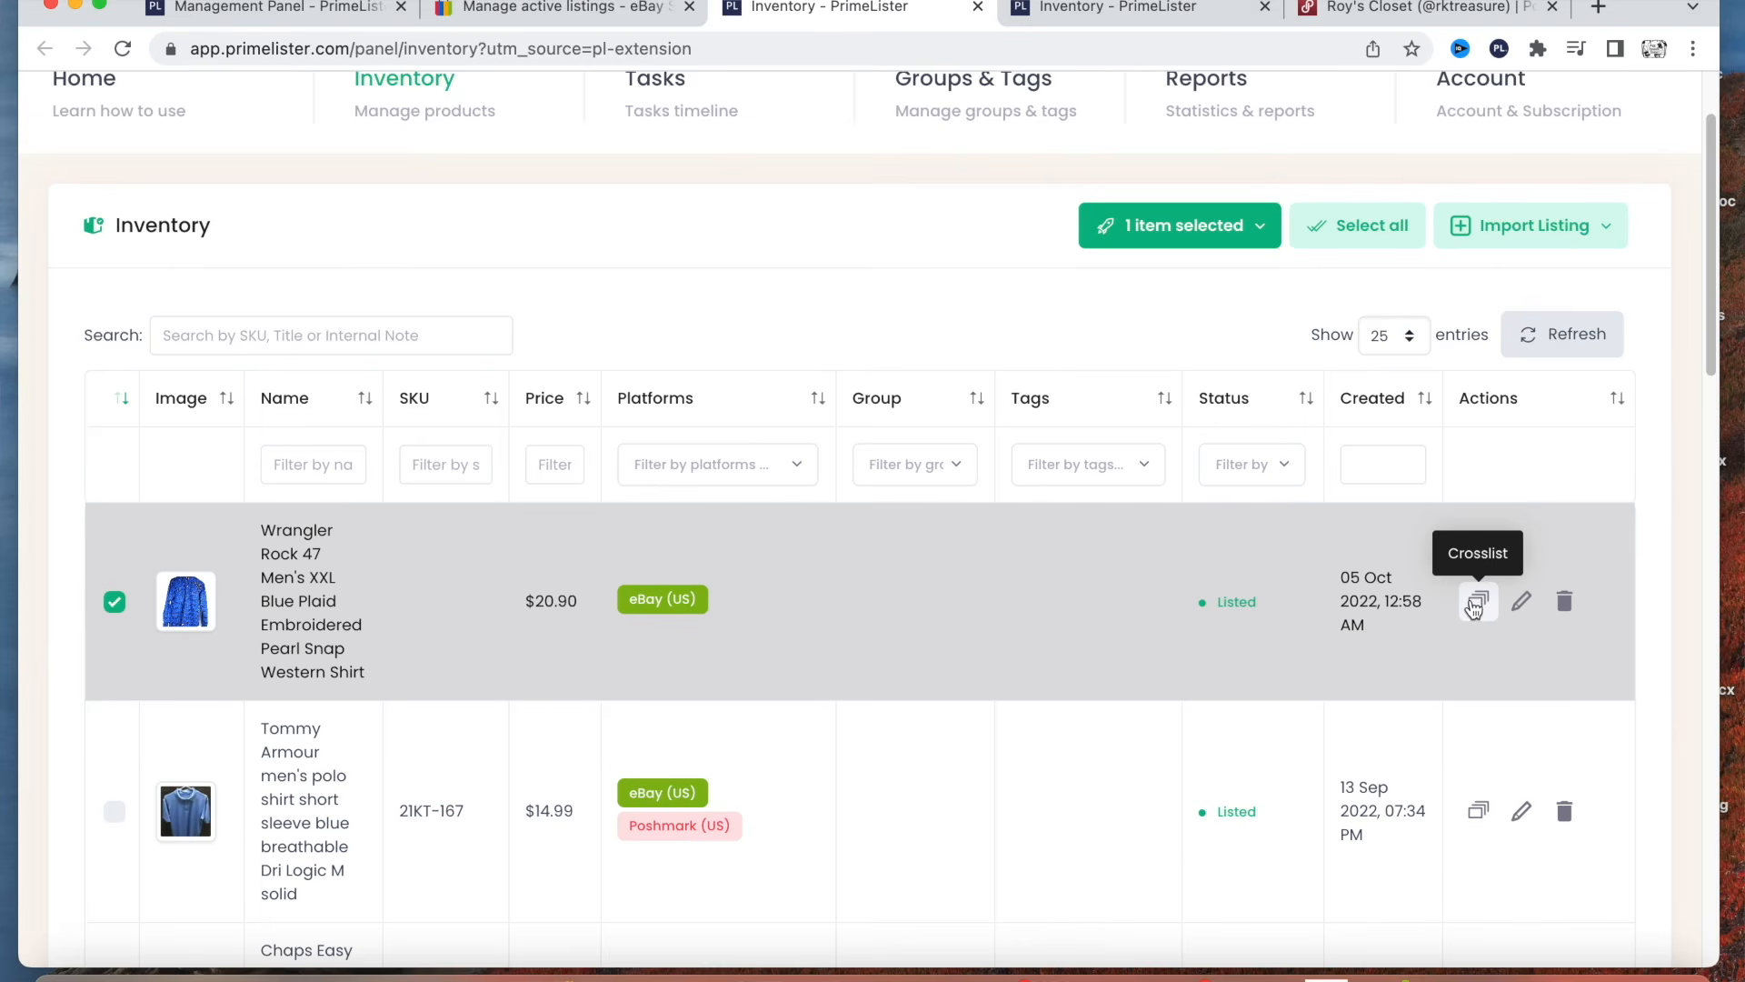
pyautogui.click(1476, 605)
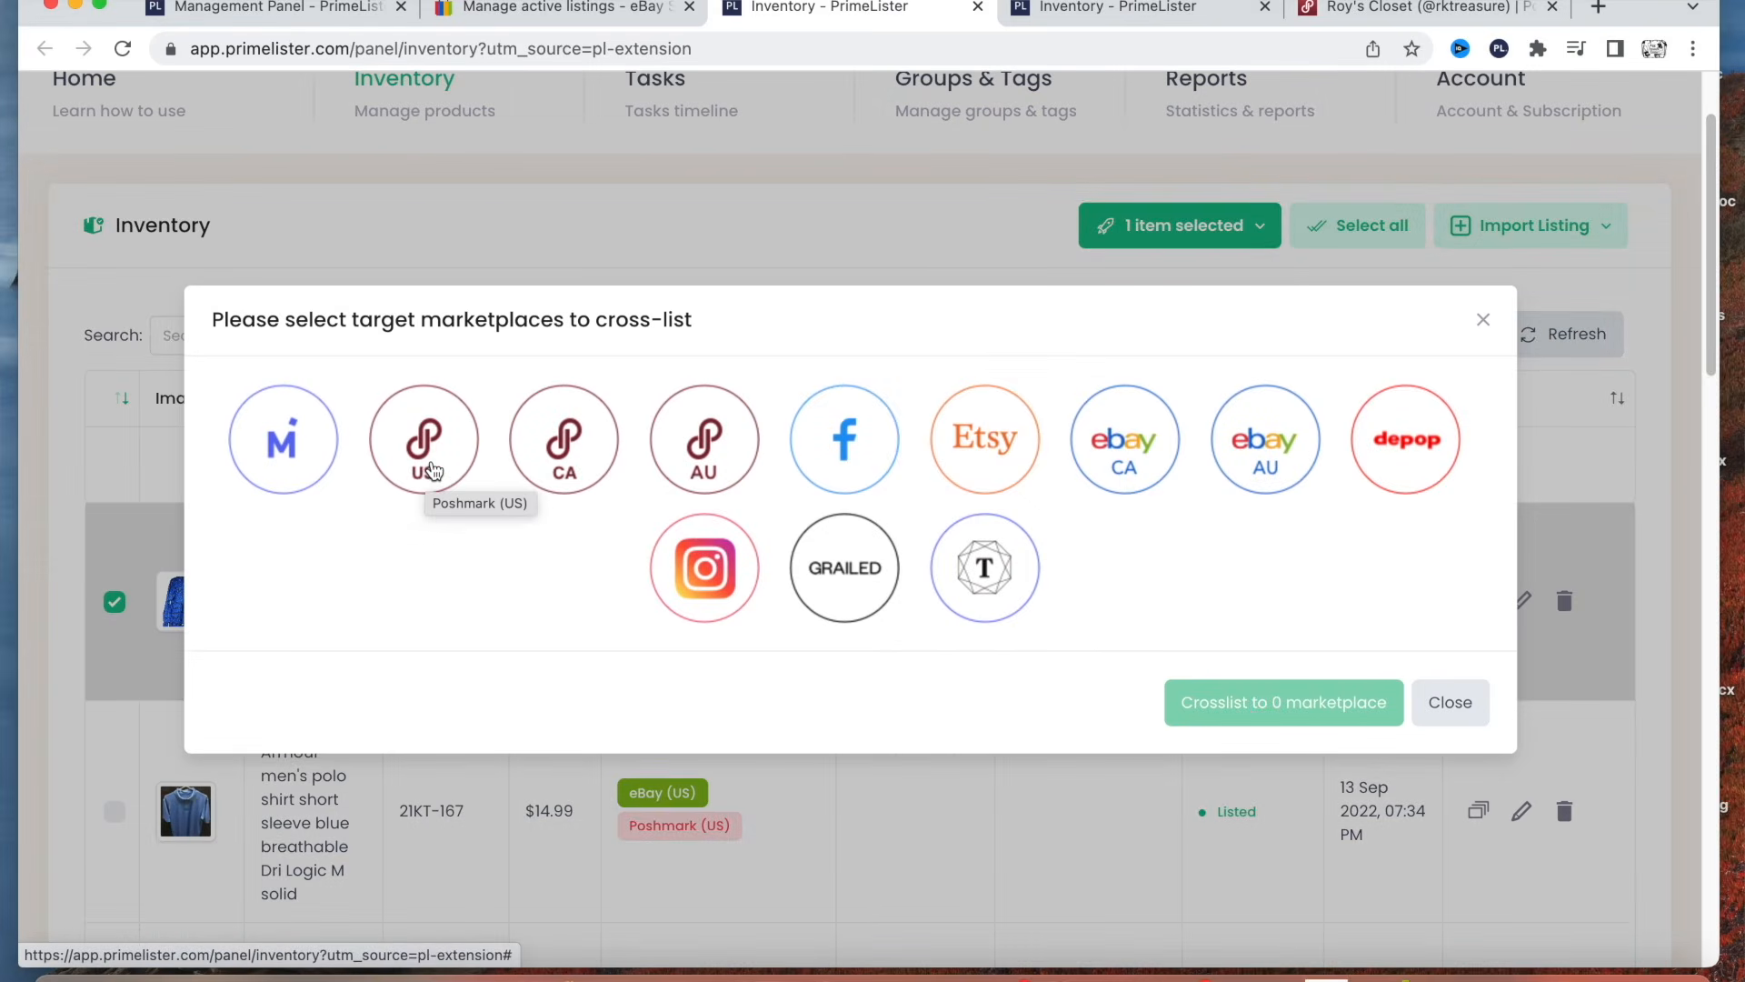
pyautogui.click(424, 477)
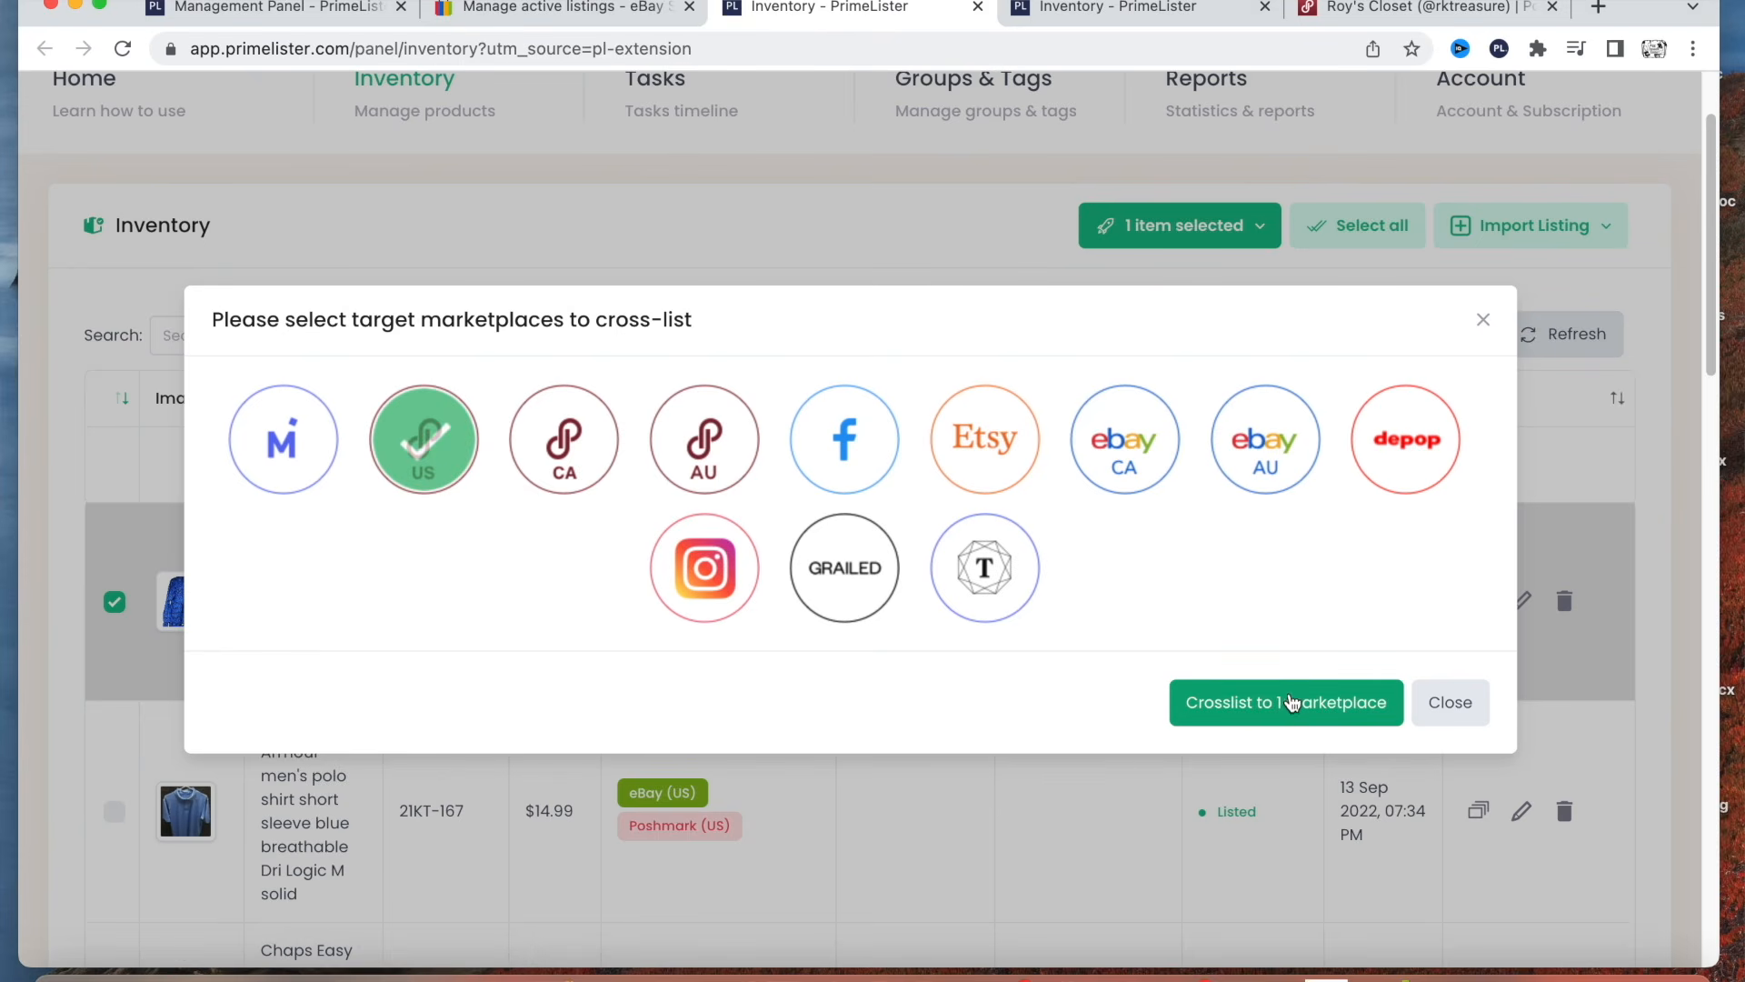
pyautogui.click(1287, 712)
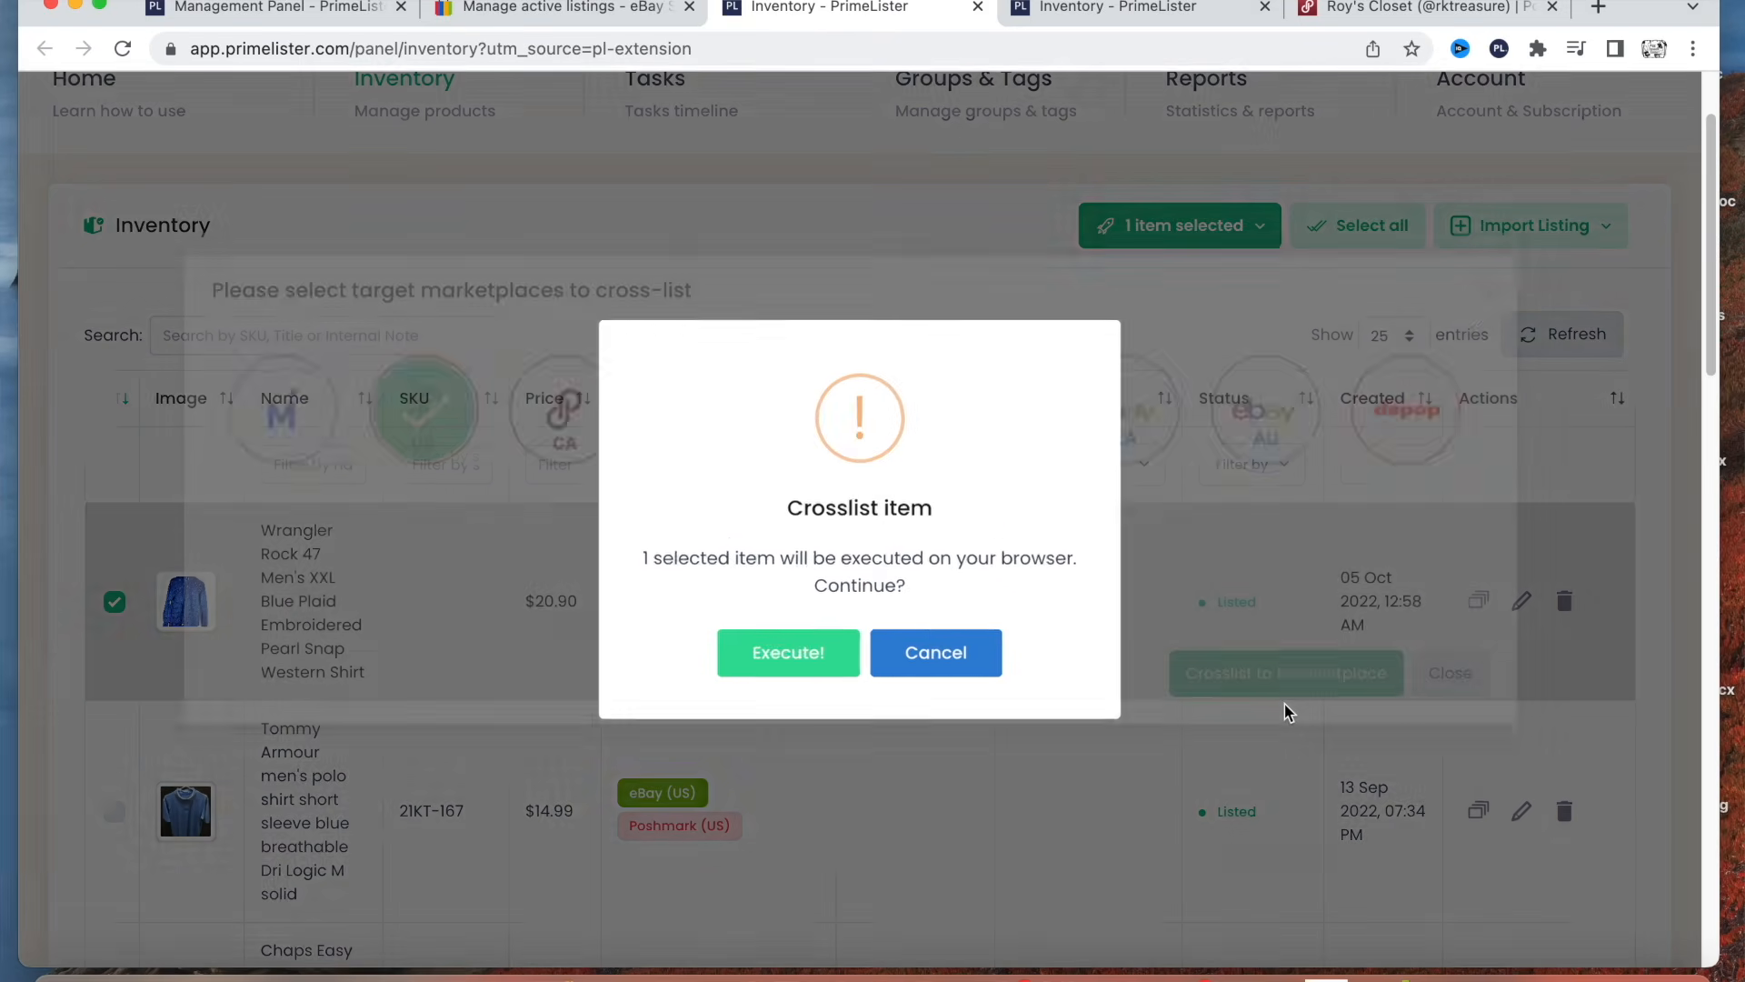
pyautogui.click(782, 651)
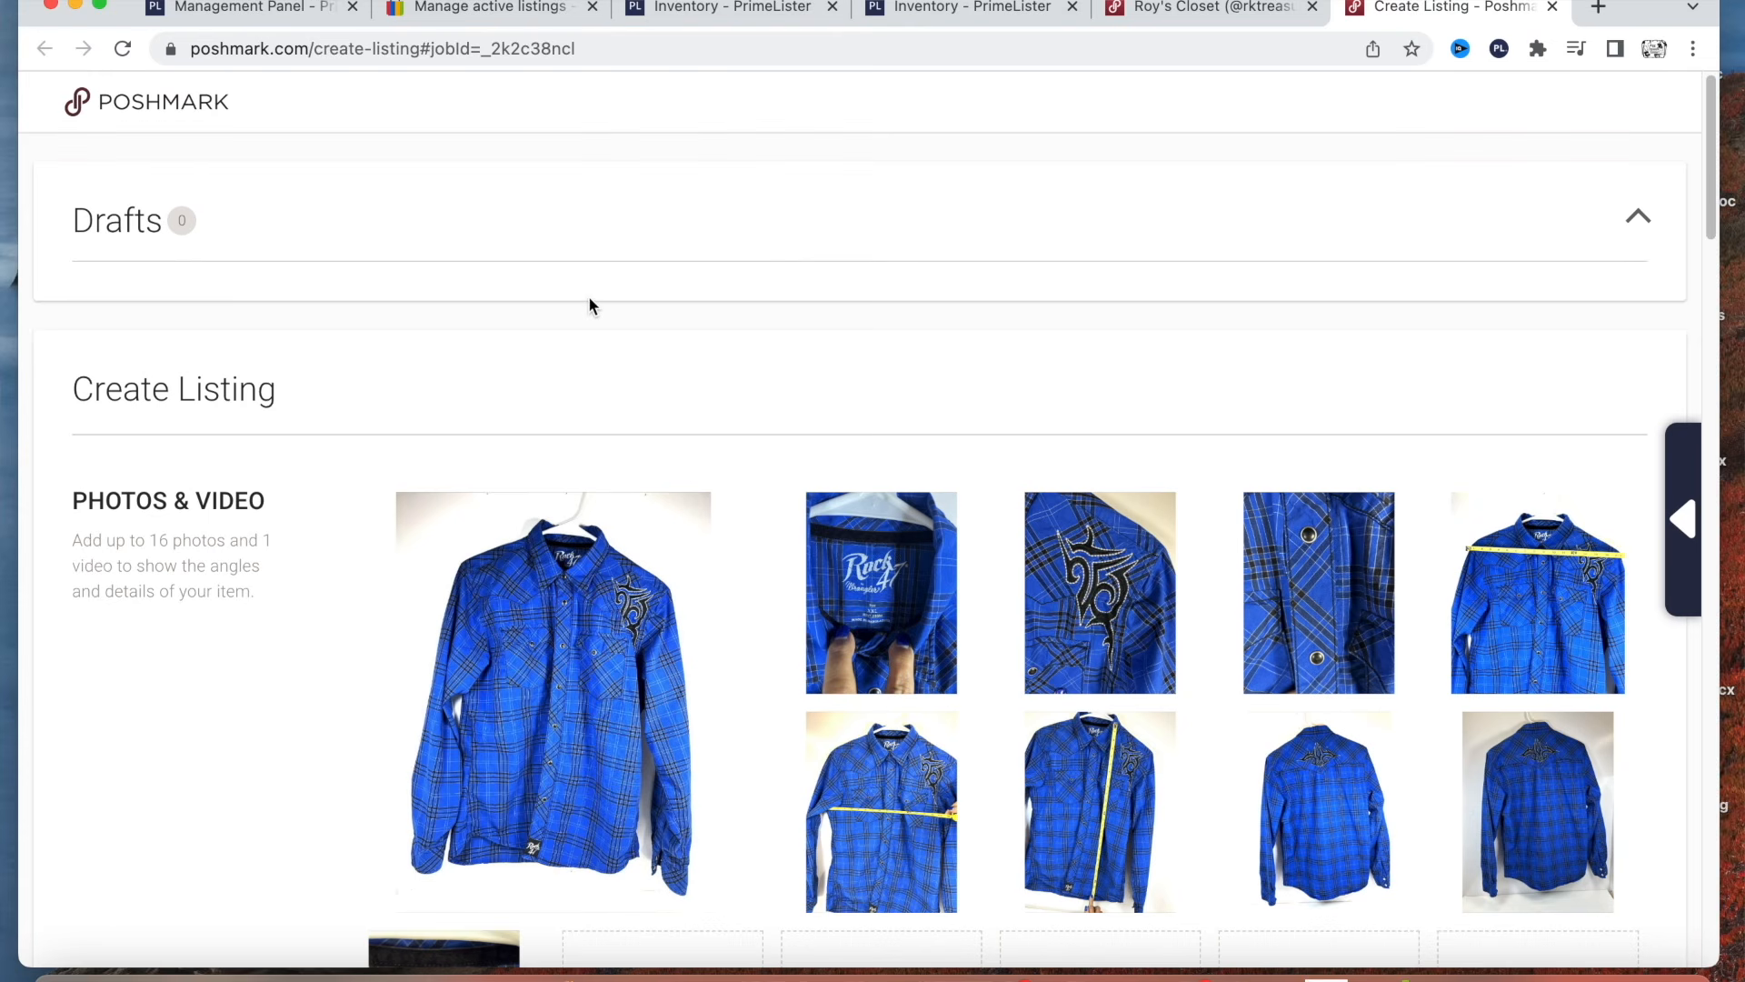
# Review the prefilled Poshmark listing's photos, title, description, category and size, including the available shirt subcategories.
pyautogui.scroll(-2, 642, 359)
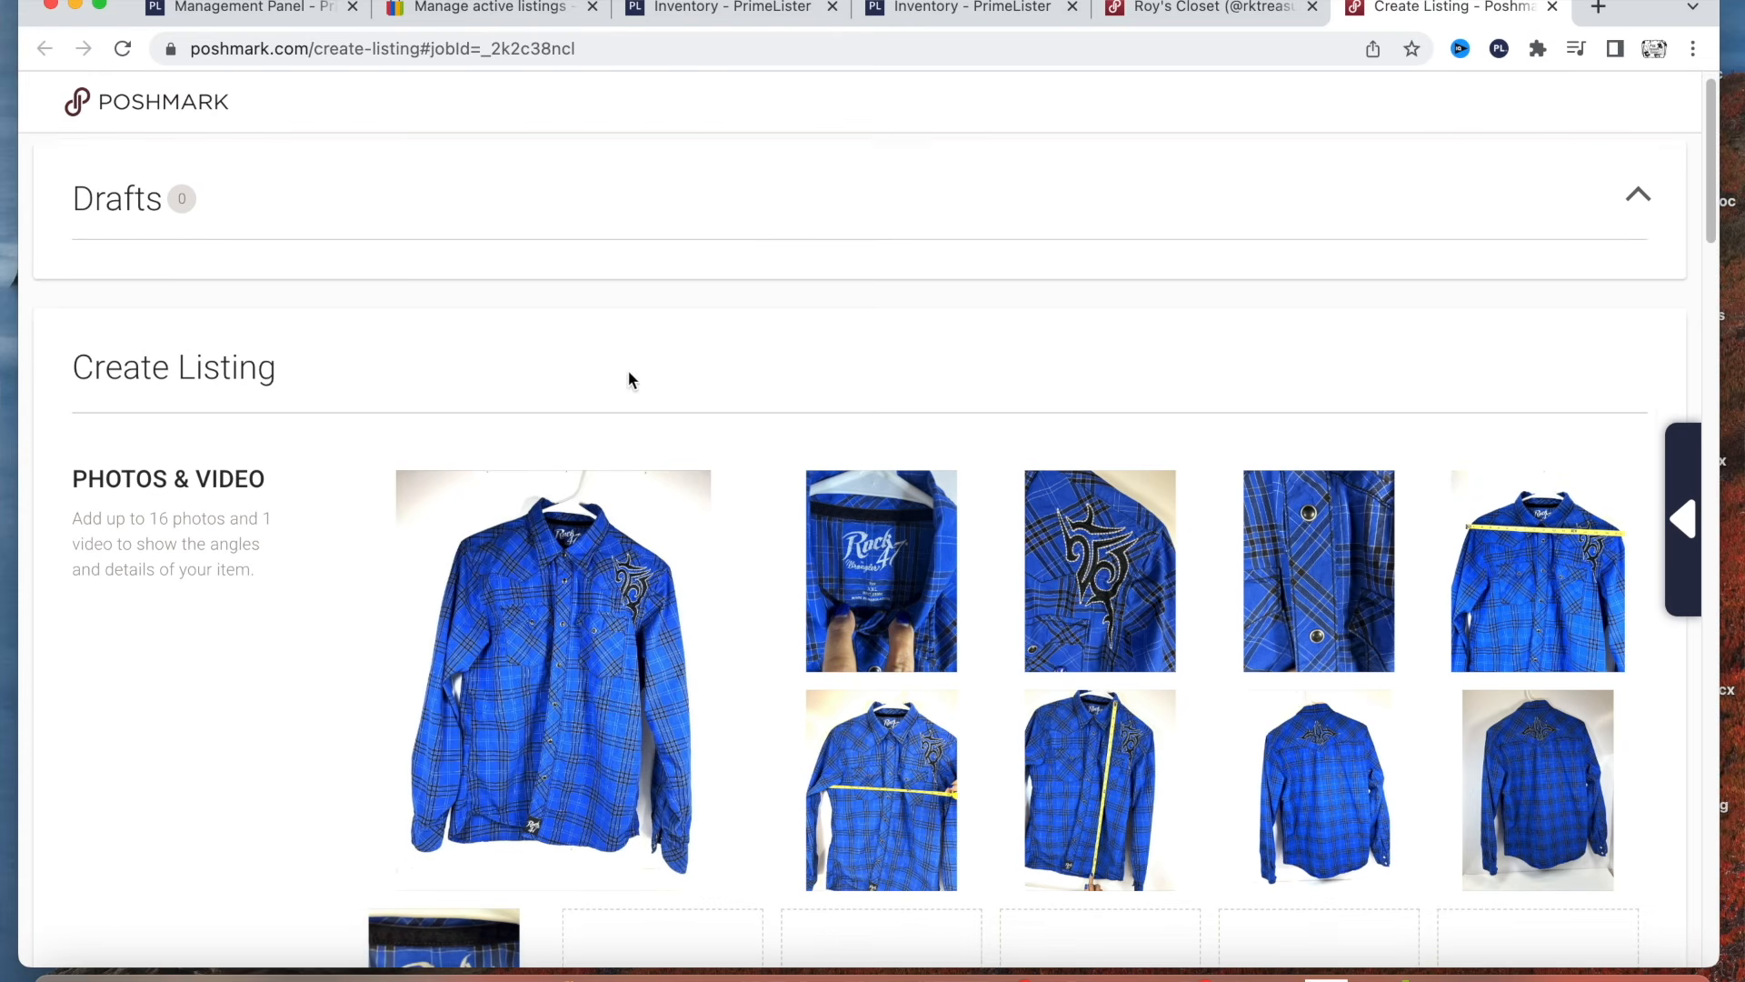
pyautogui.scroll(-12, 426, 461)
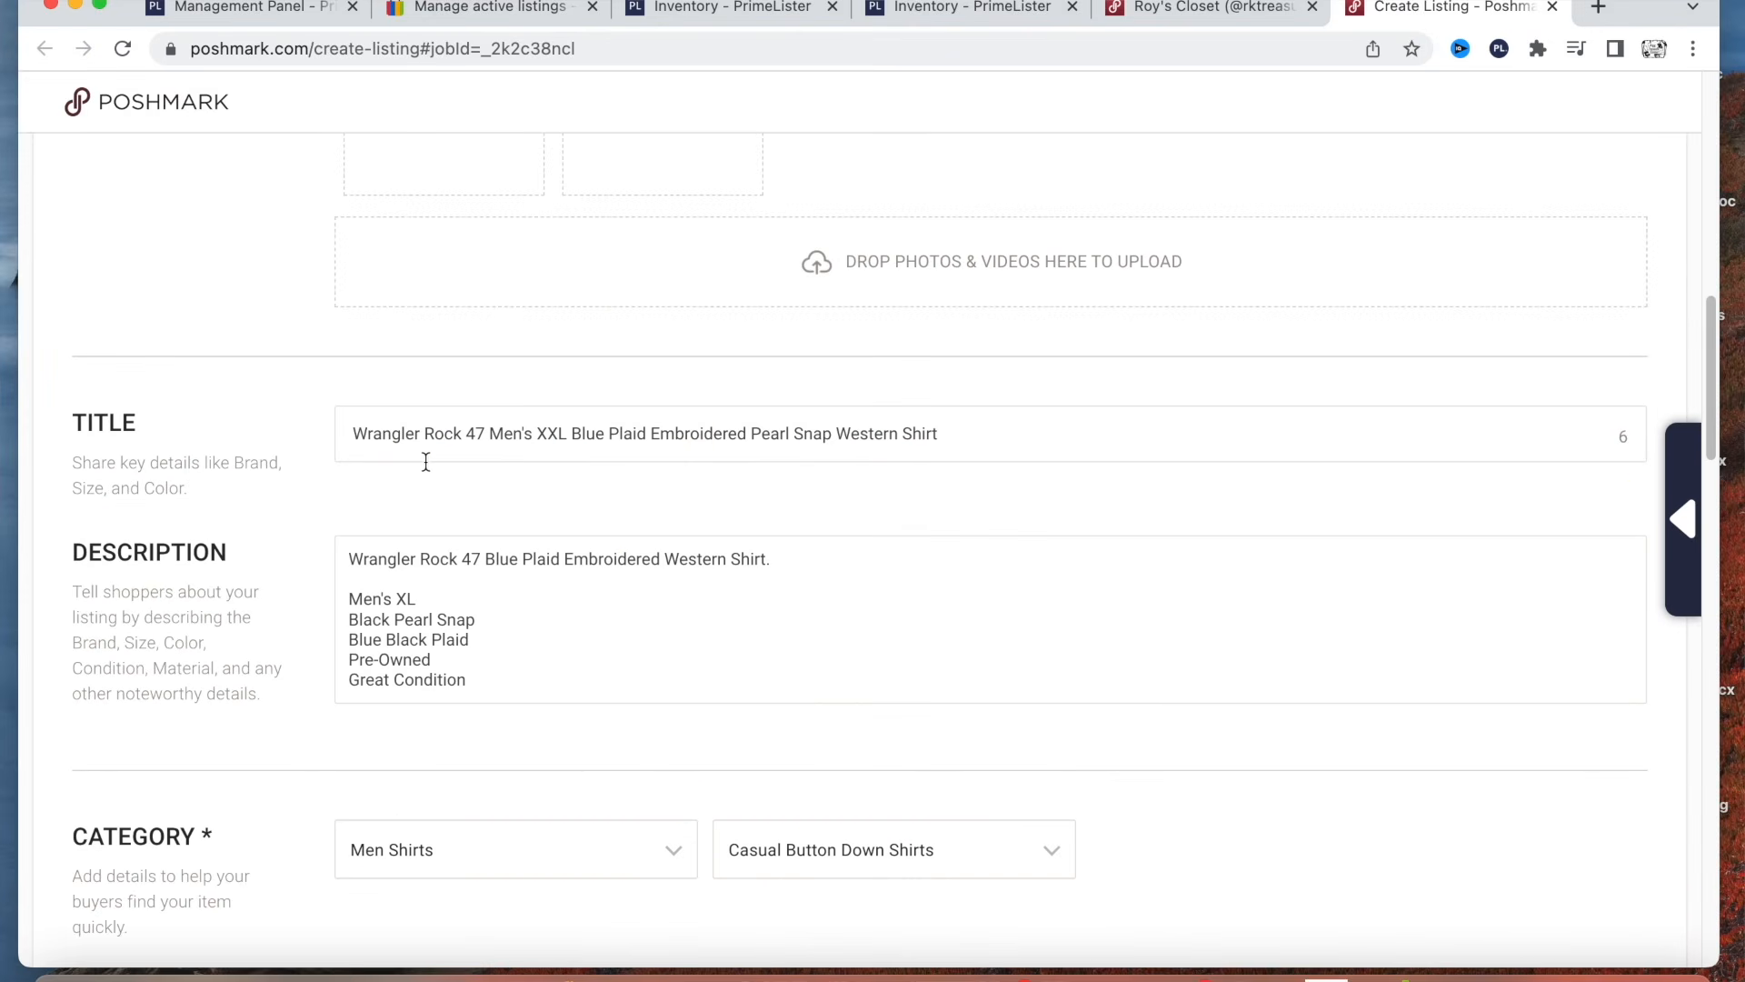
pyautogui.scroll(-2, 519, 516)
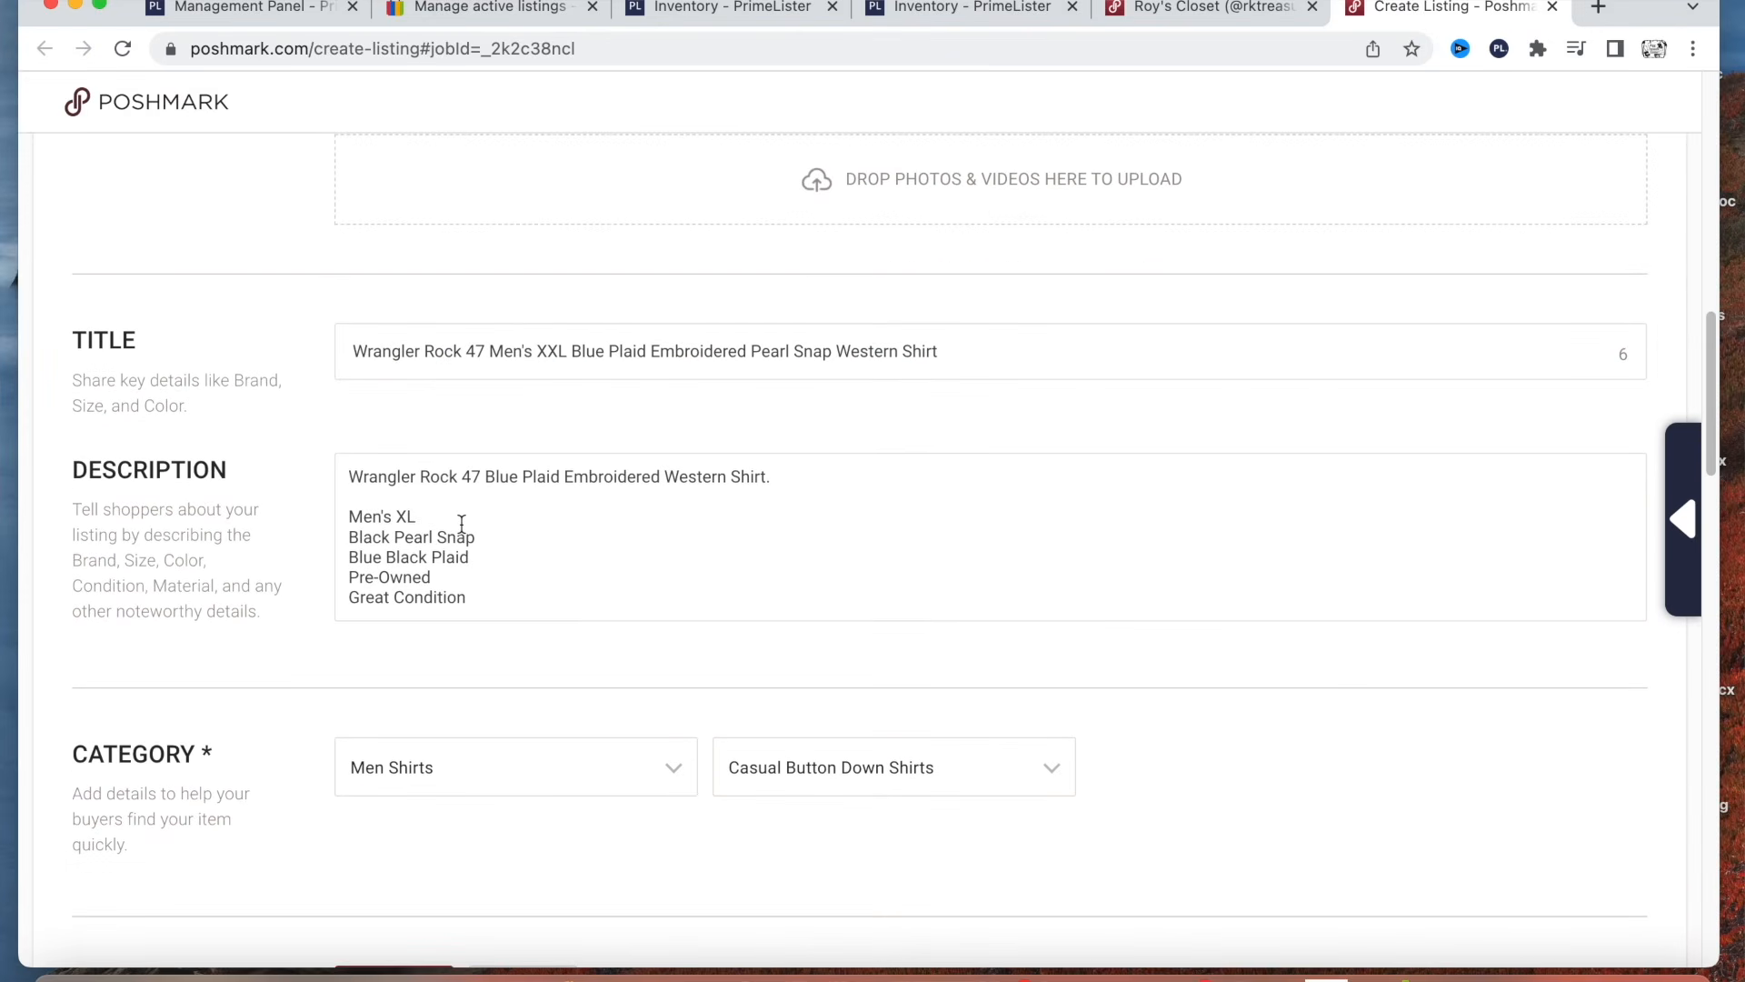
pyautogui.scroll(-5, 600, 500)
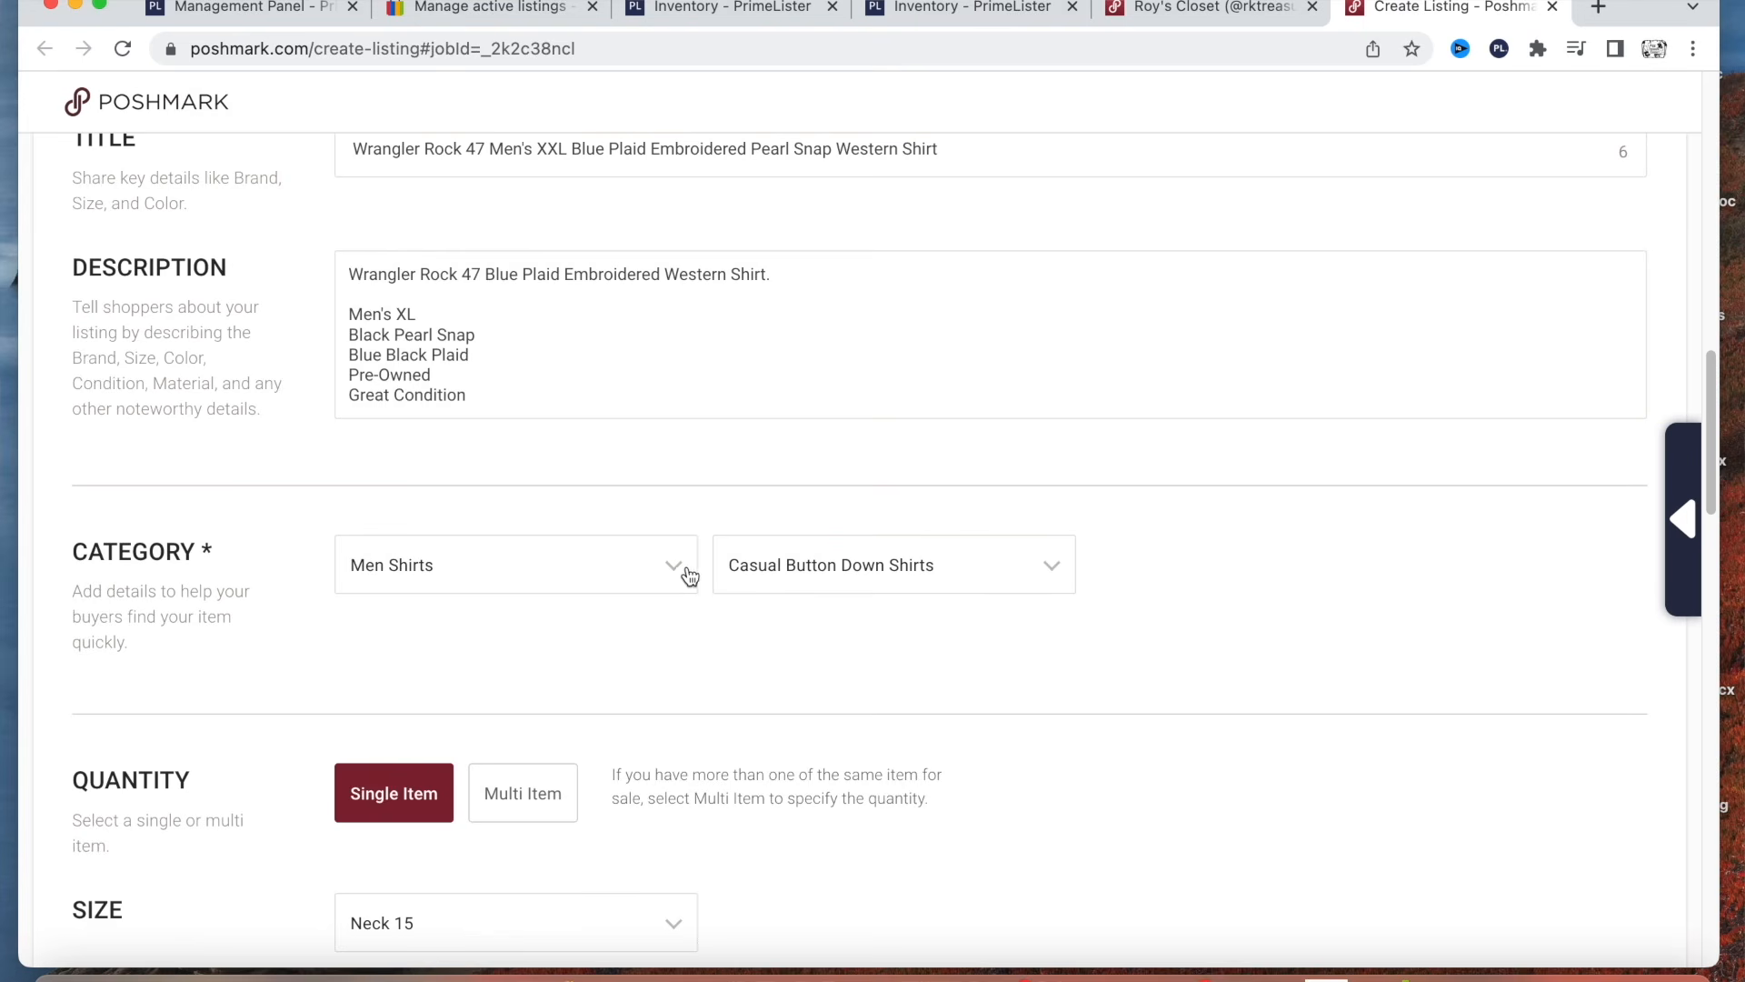
pyautogui.click(1059, 569)
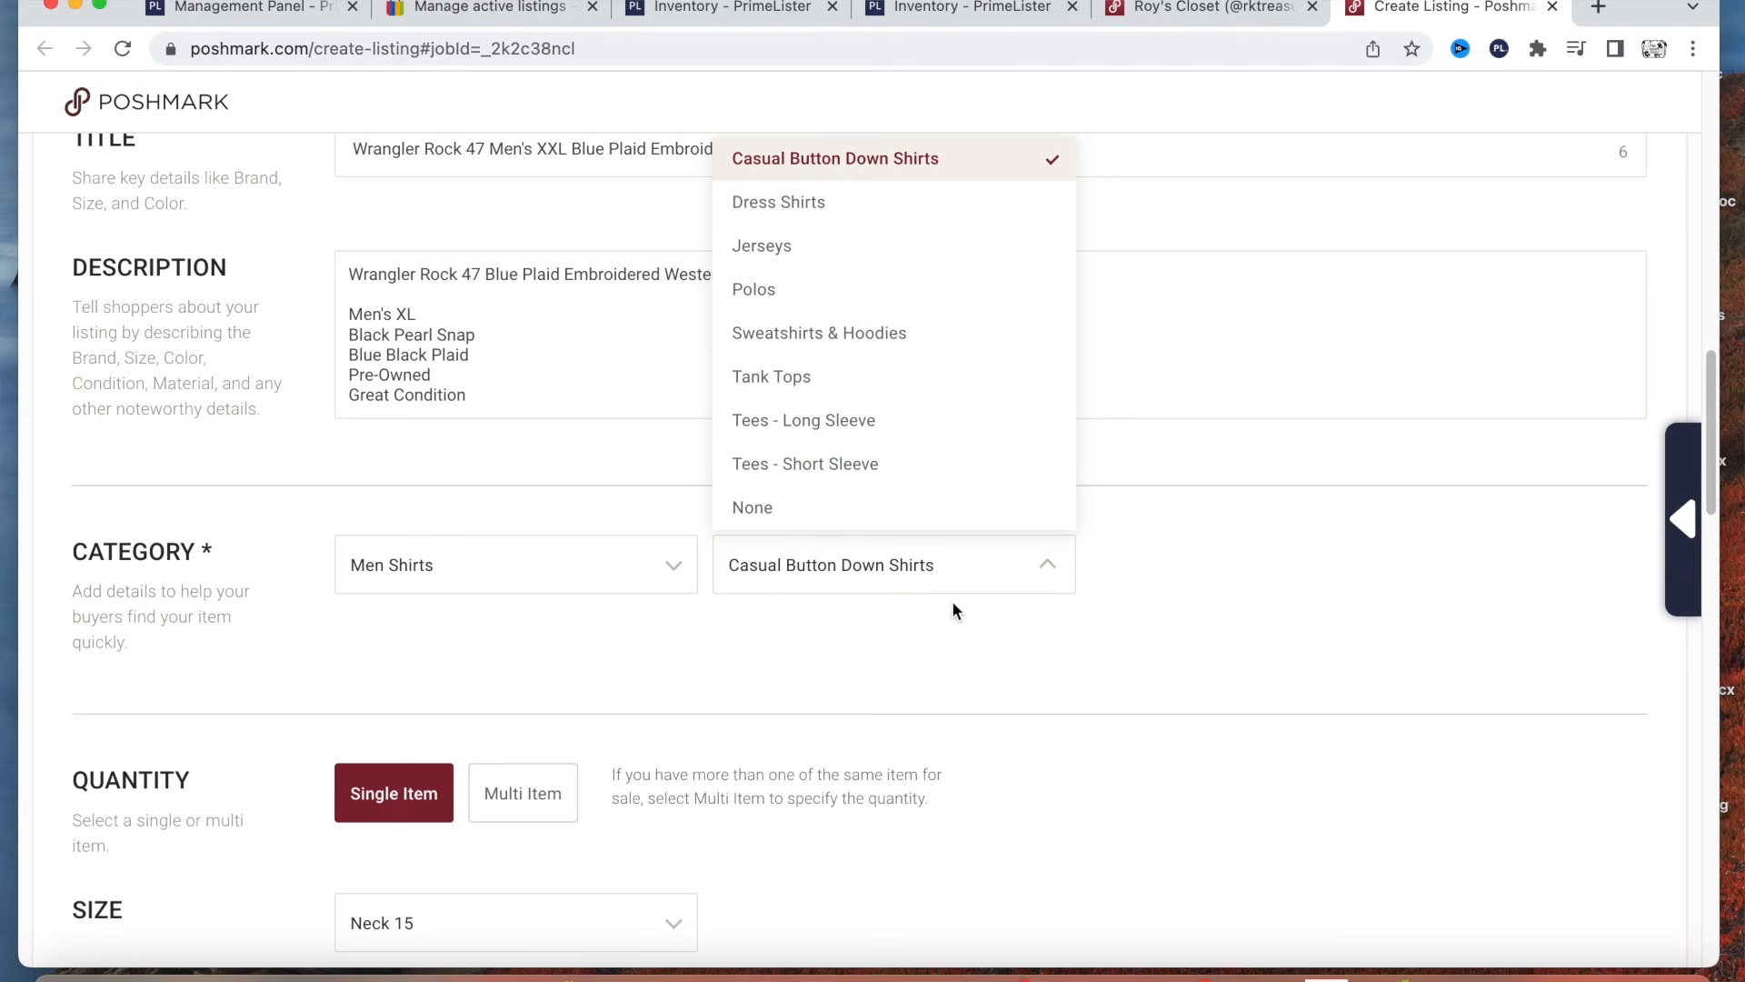
pyautogui.click(941, 636)
pyautogui.scroll(-4, 738, 656)
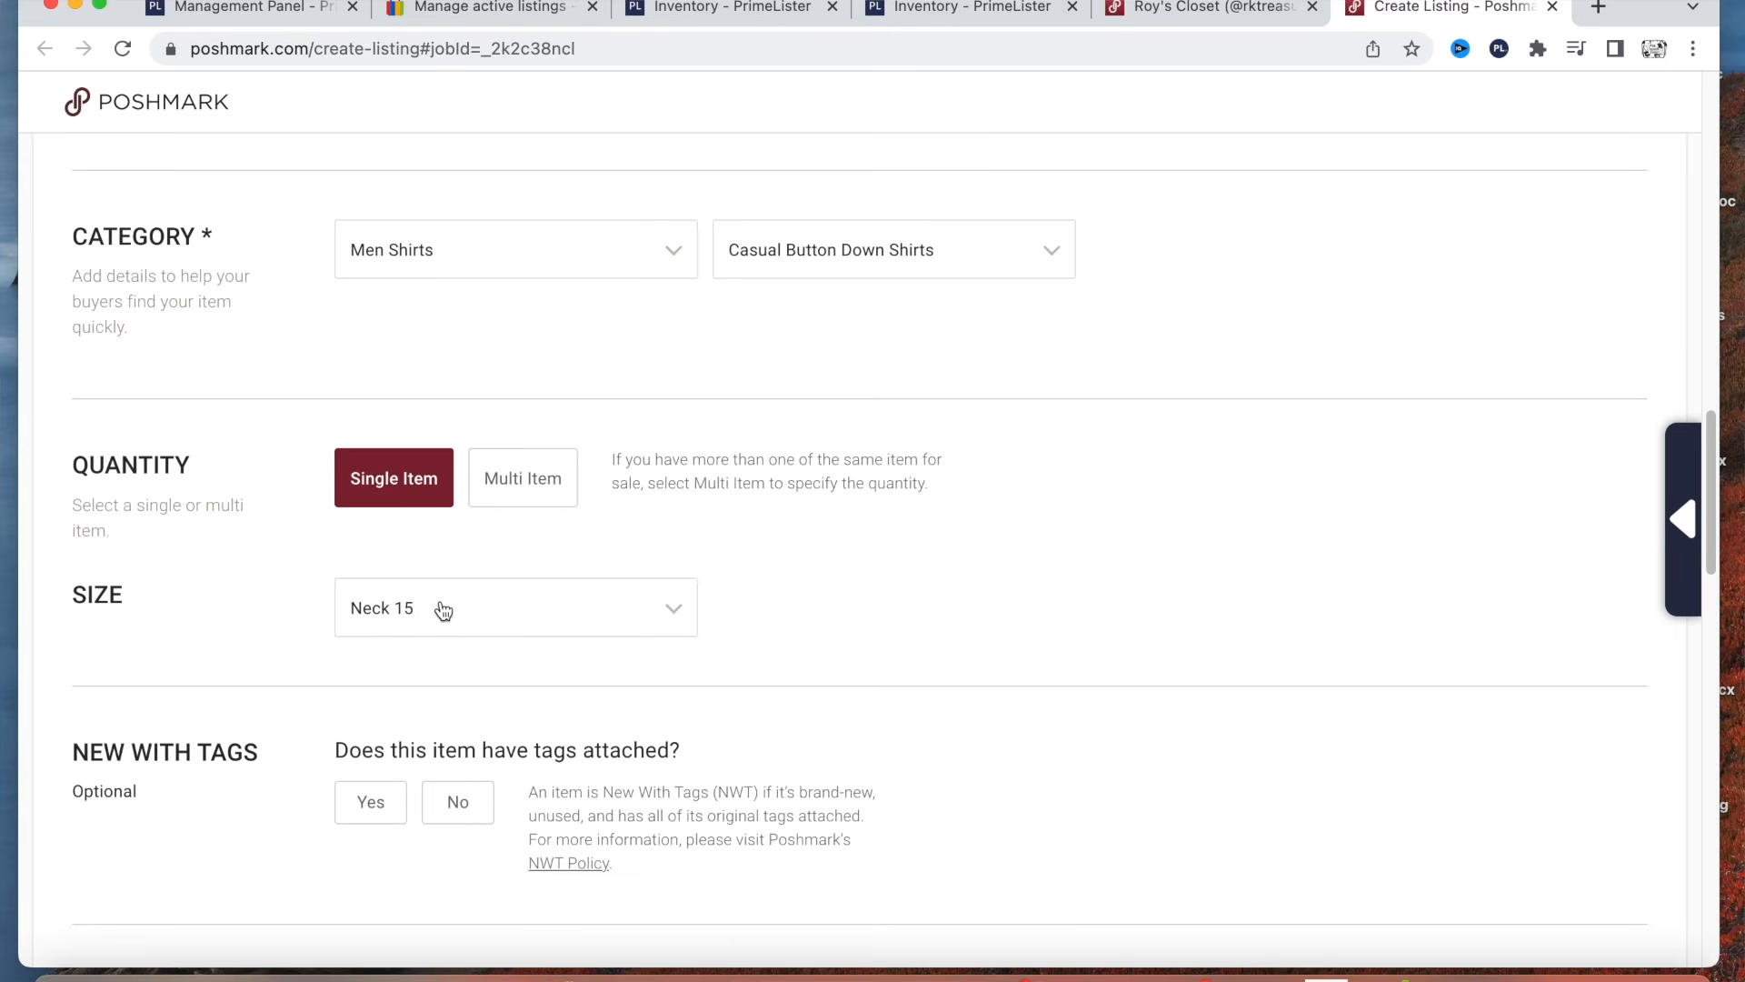
# Mark the shirt as not having tags attached and set its brand to Wrangler.
pyautogui.scroll(-3, 487, 577)
pyautogui.scroll(-1, 603, 587)
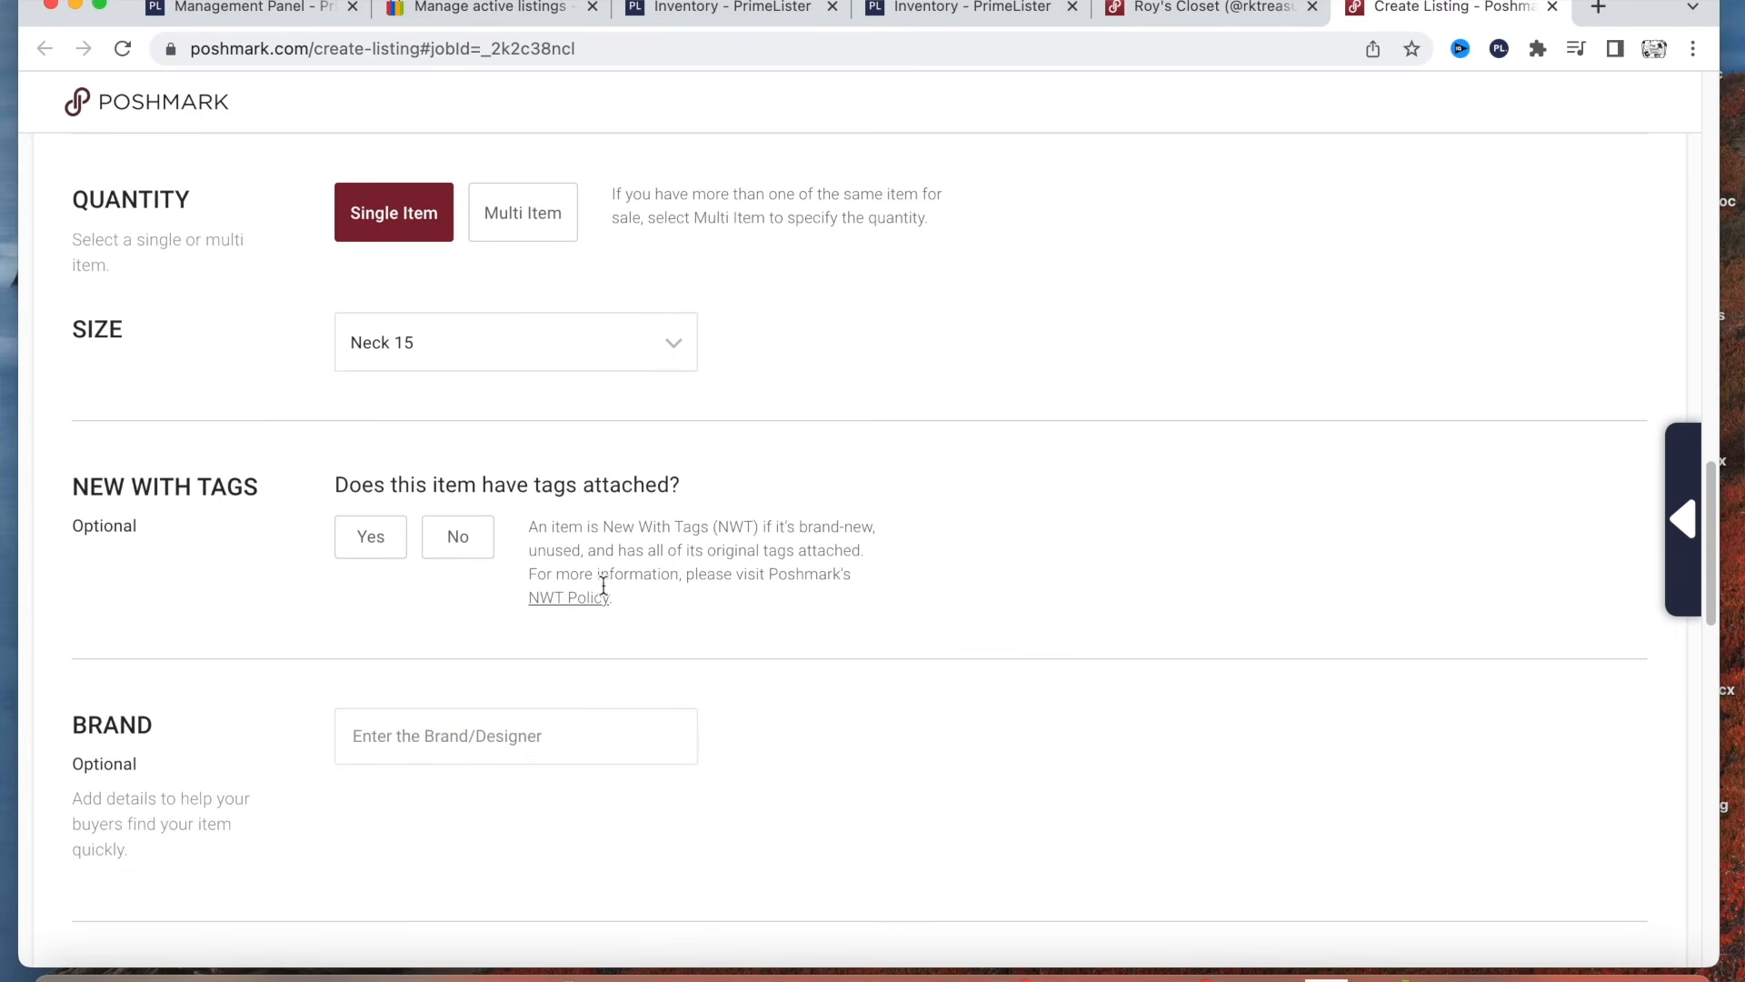
pyautogui.click(434, 550)
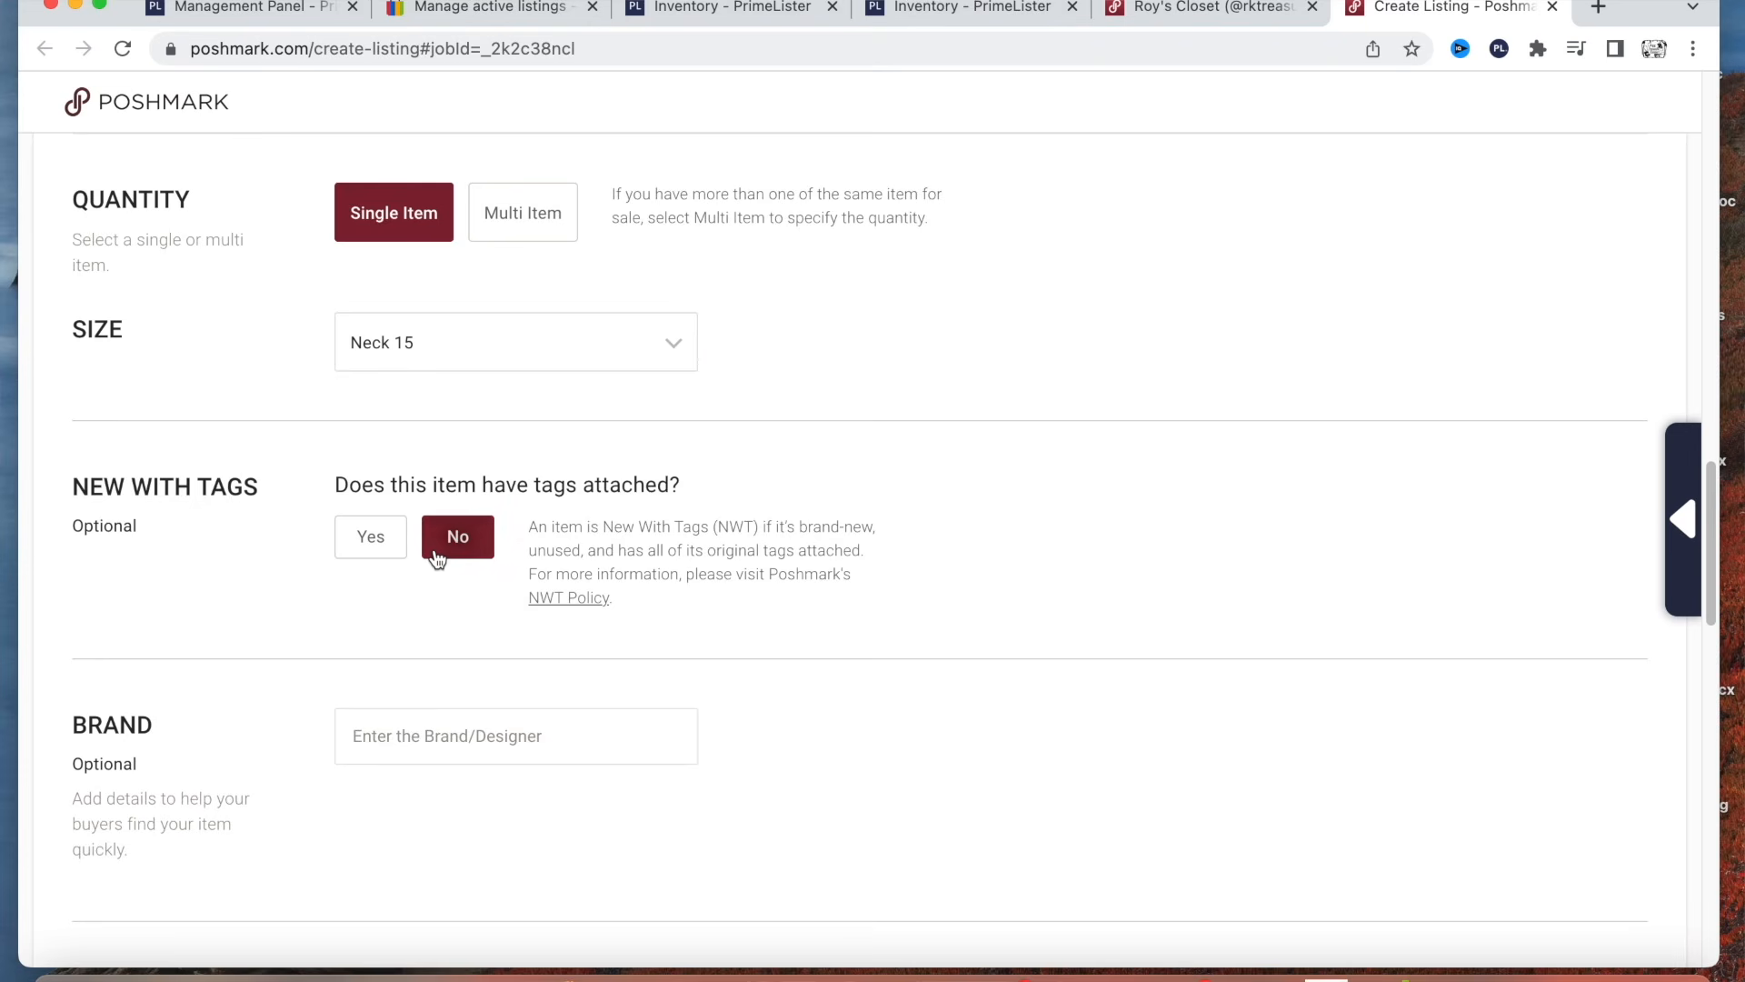
pyautogui.scroll(-2, 532, 560)
pyautogui.scroll(-2, 534, 567)
pyautogui.click(494, 472)
pyautogui.write('Wrang')
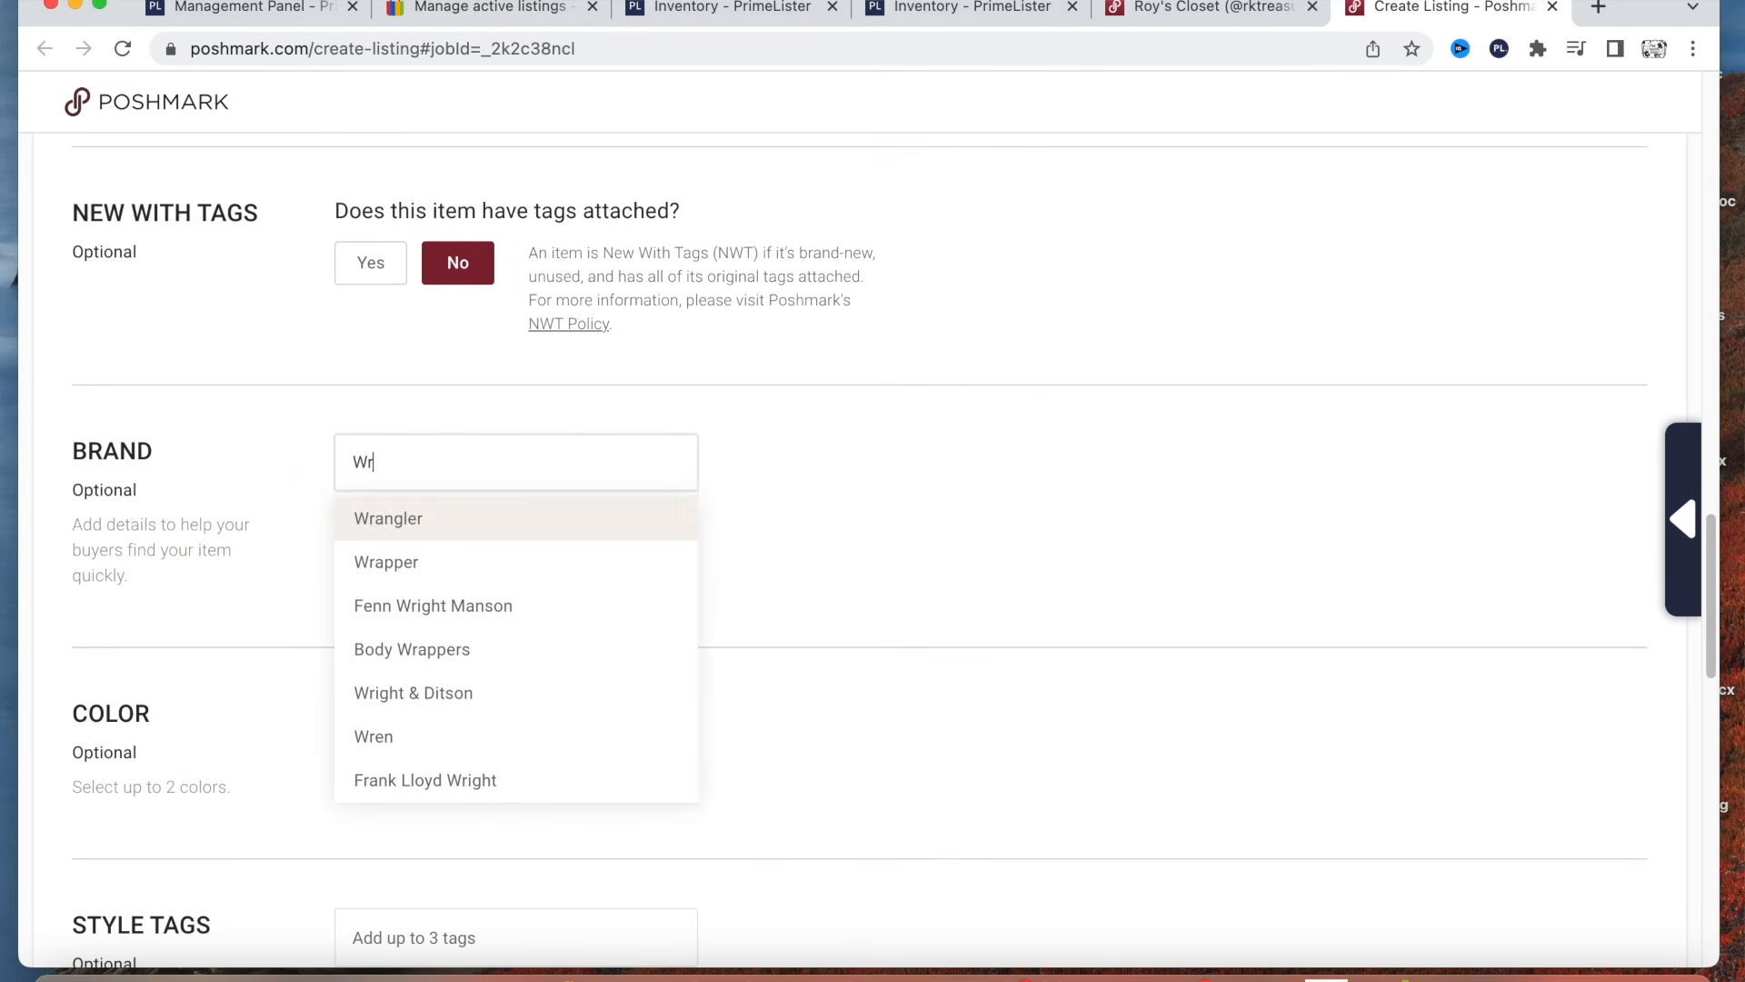
pyautogui.click(481, 517)
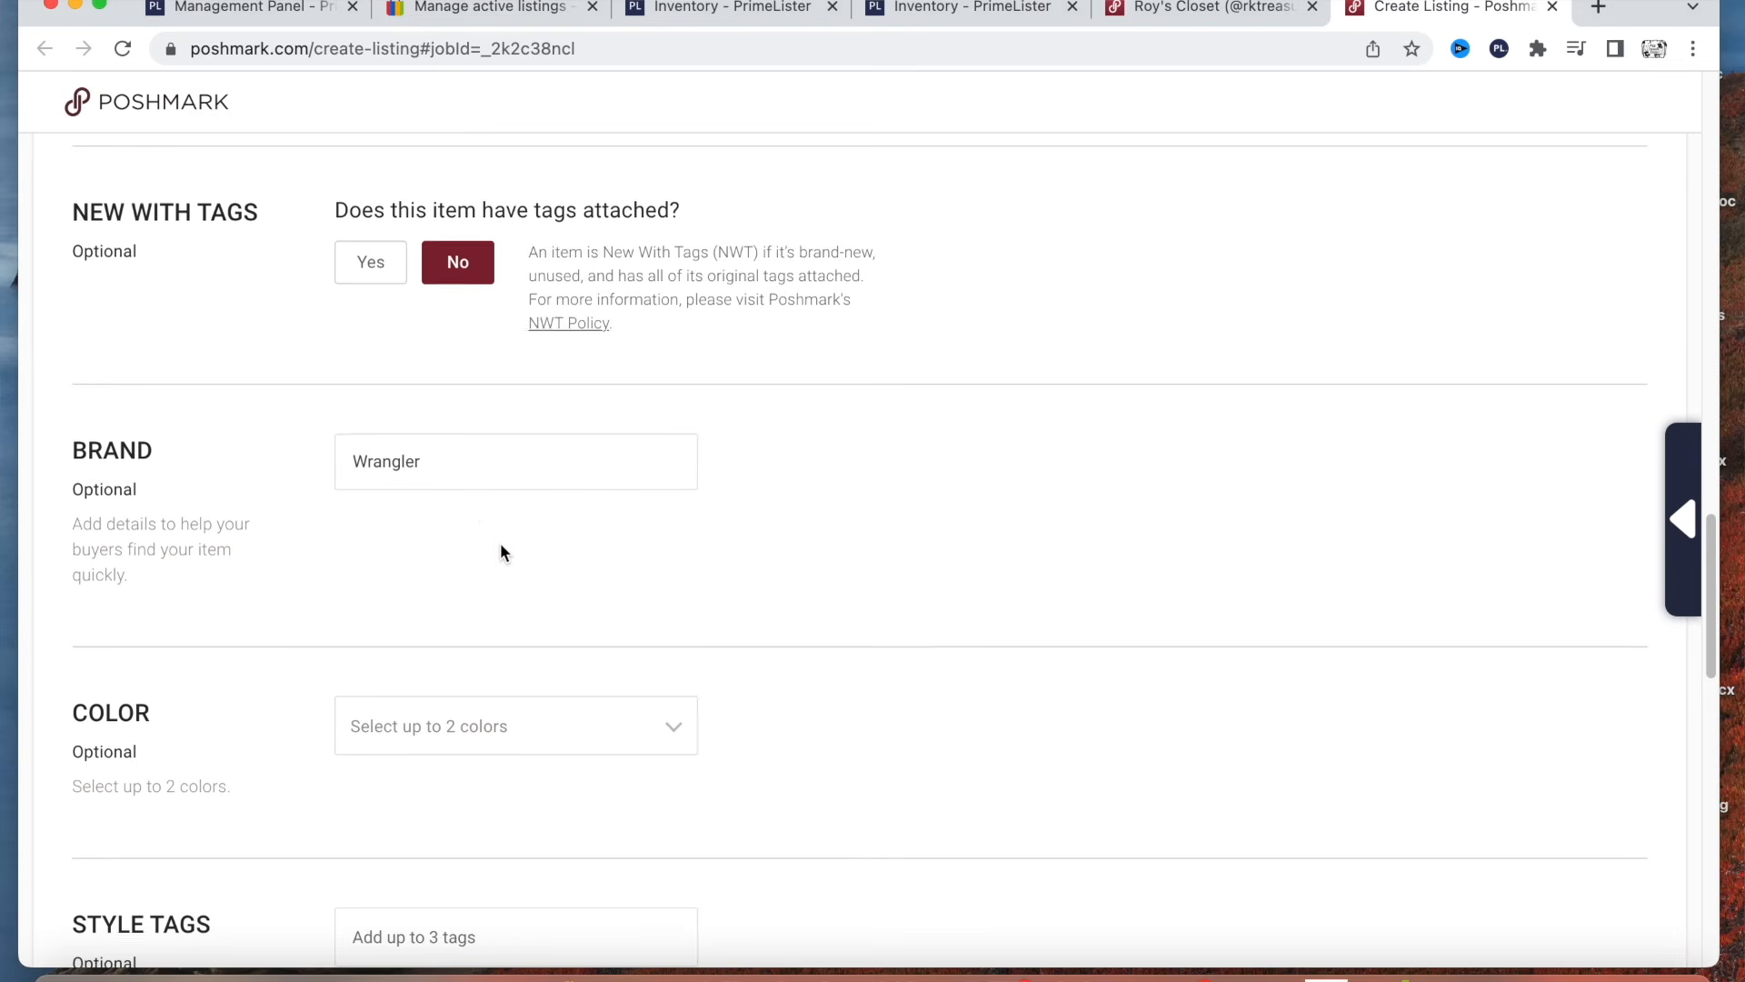
# Set the listing's colors to Blue and Black.
pyautogui.scroll(-3, 500, 551)
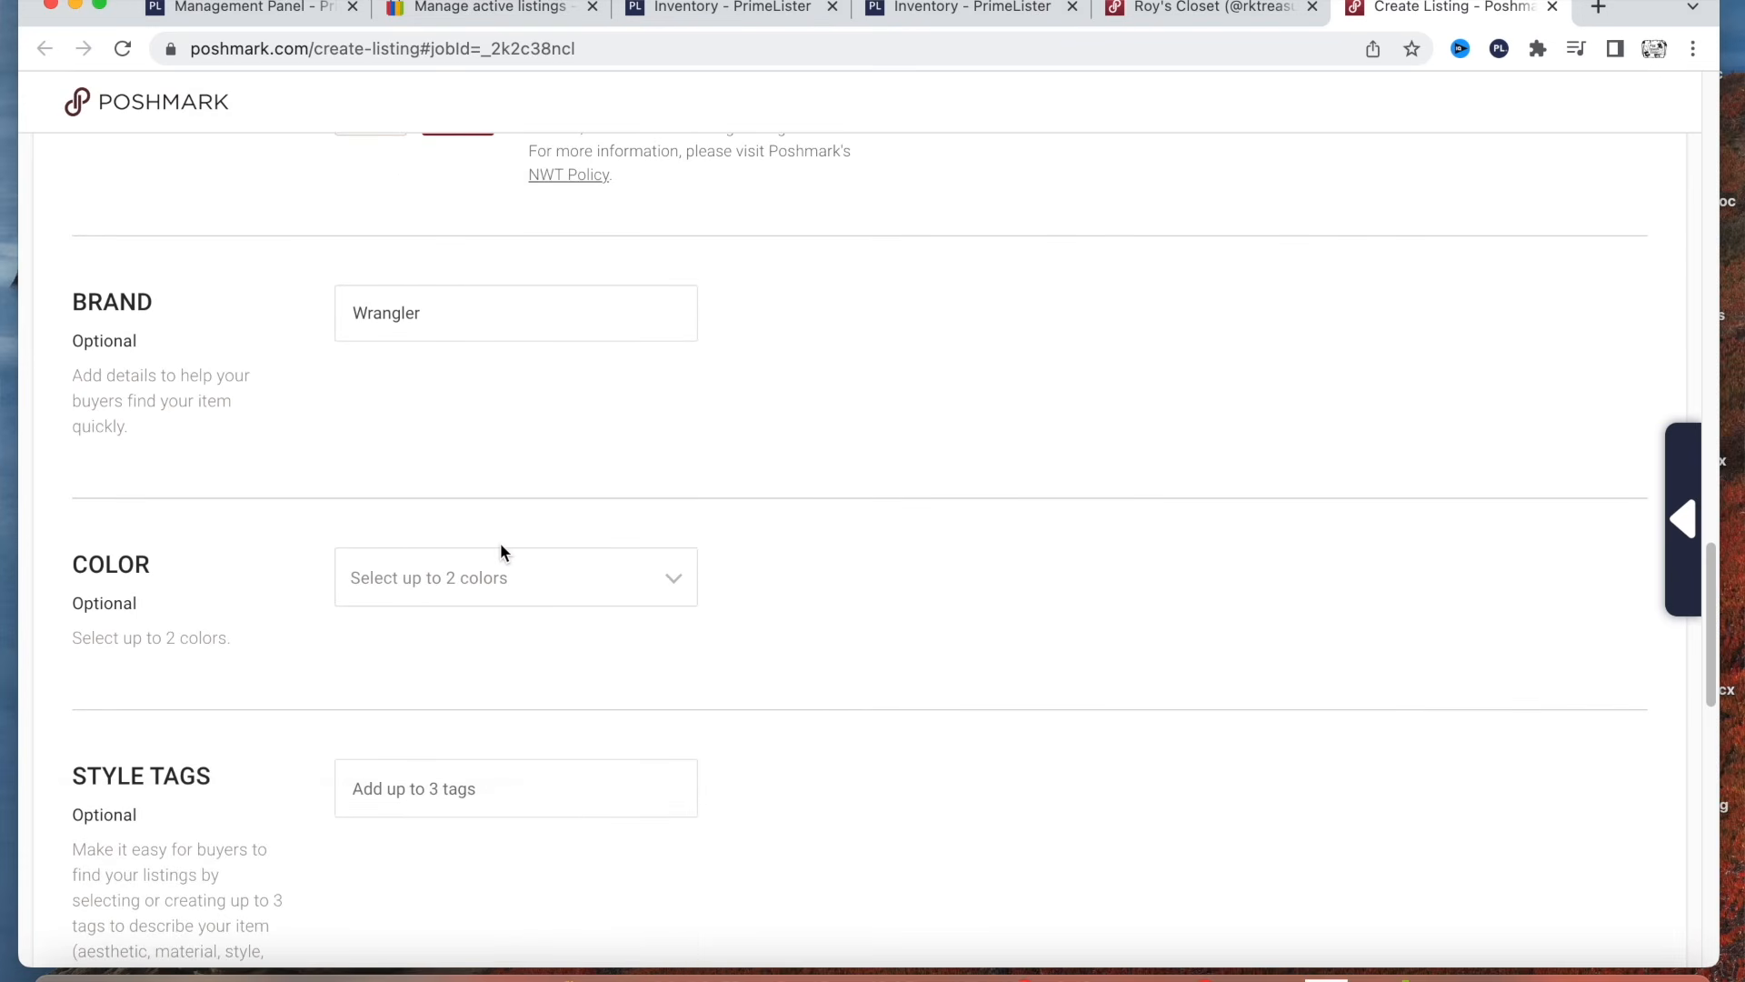
pyautogui.click(486, 589)
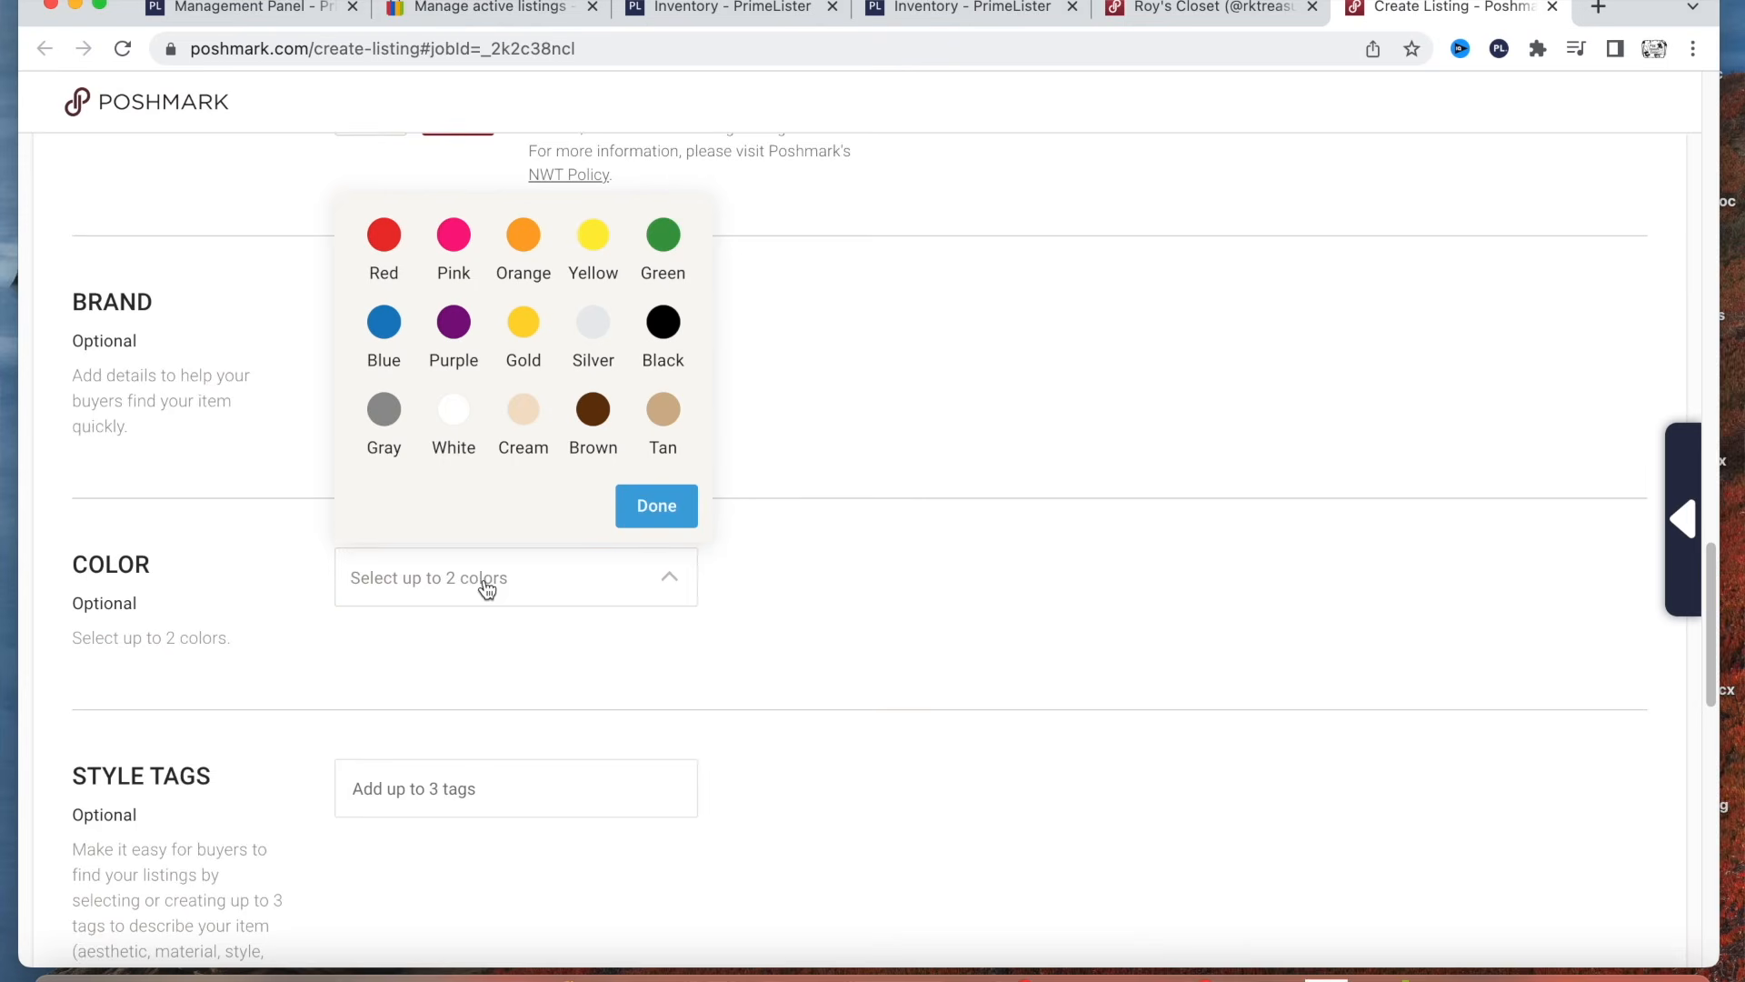
pyautogui.click(393, 342)
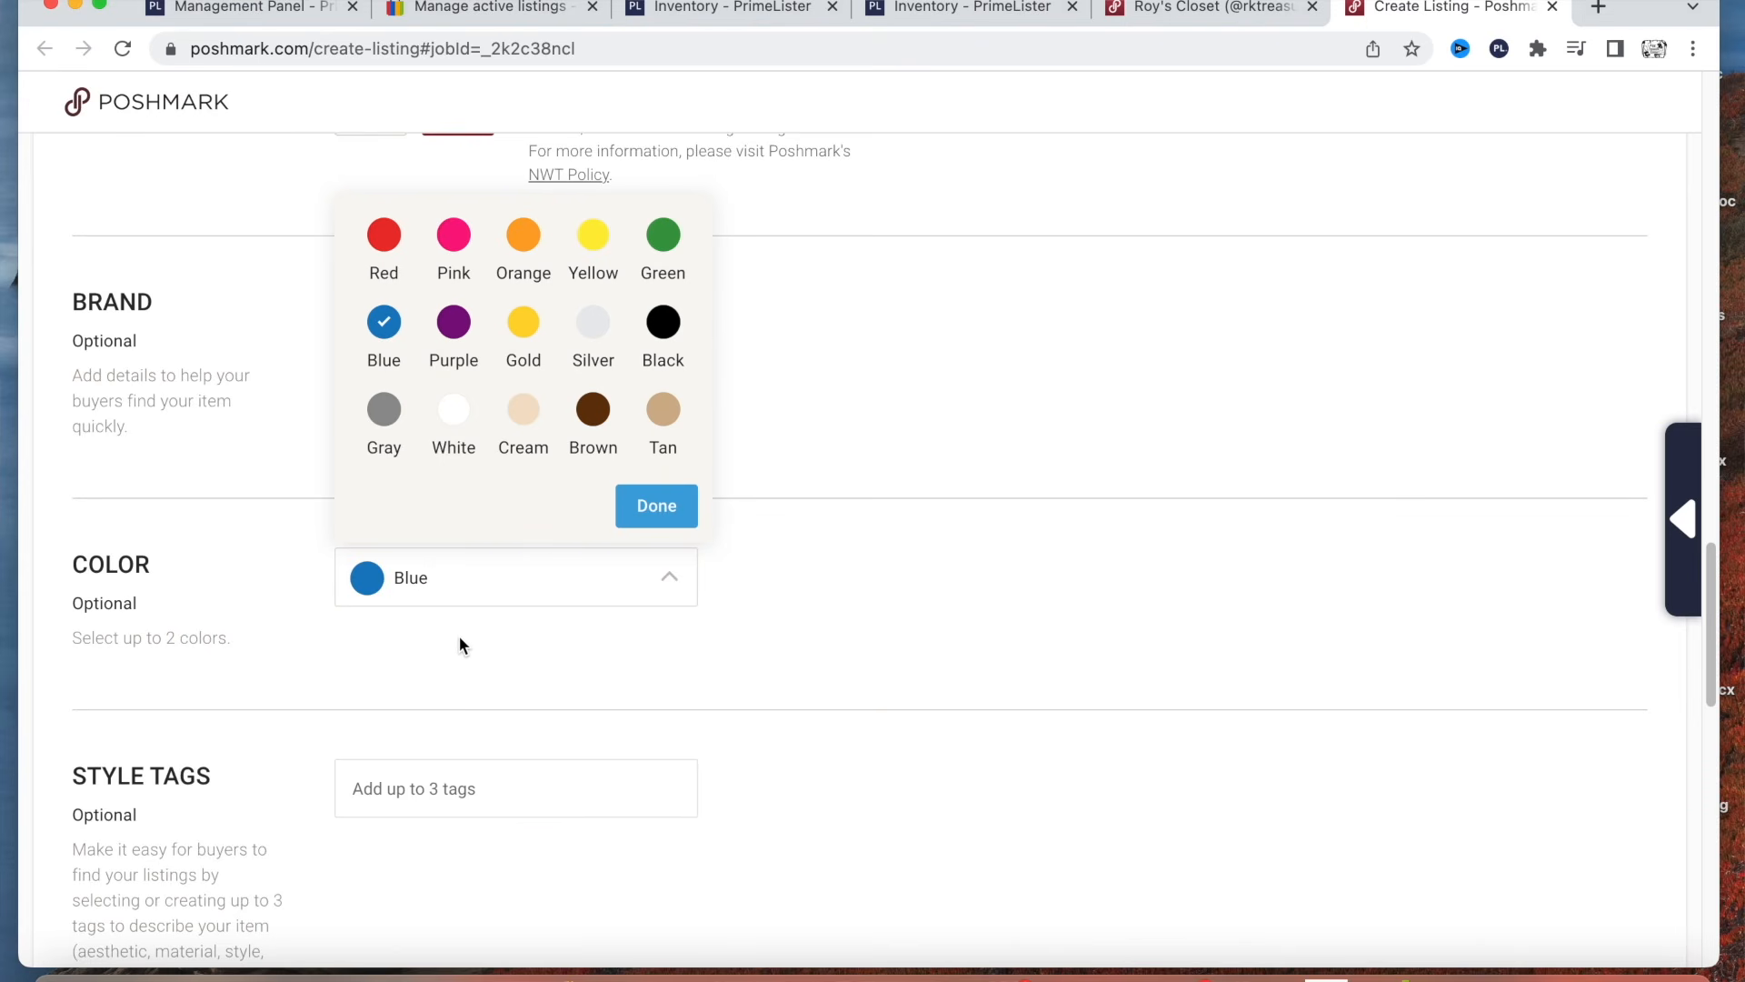
pyautogui.click(668, 329)
pyautogui.scroll(10, 837, 391)
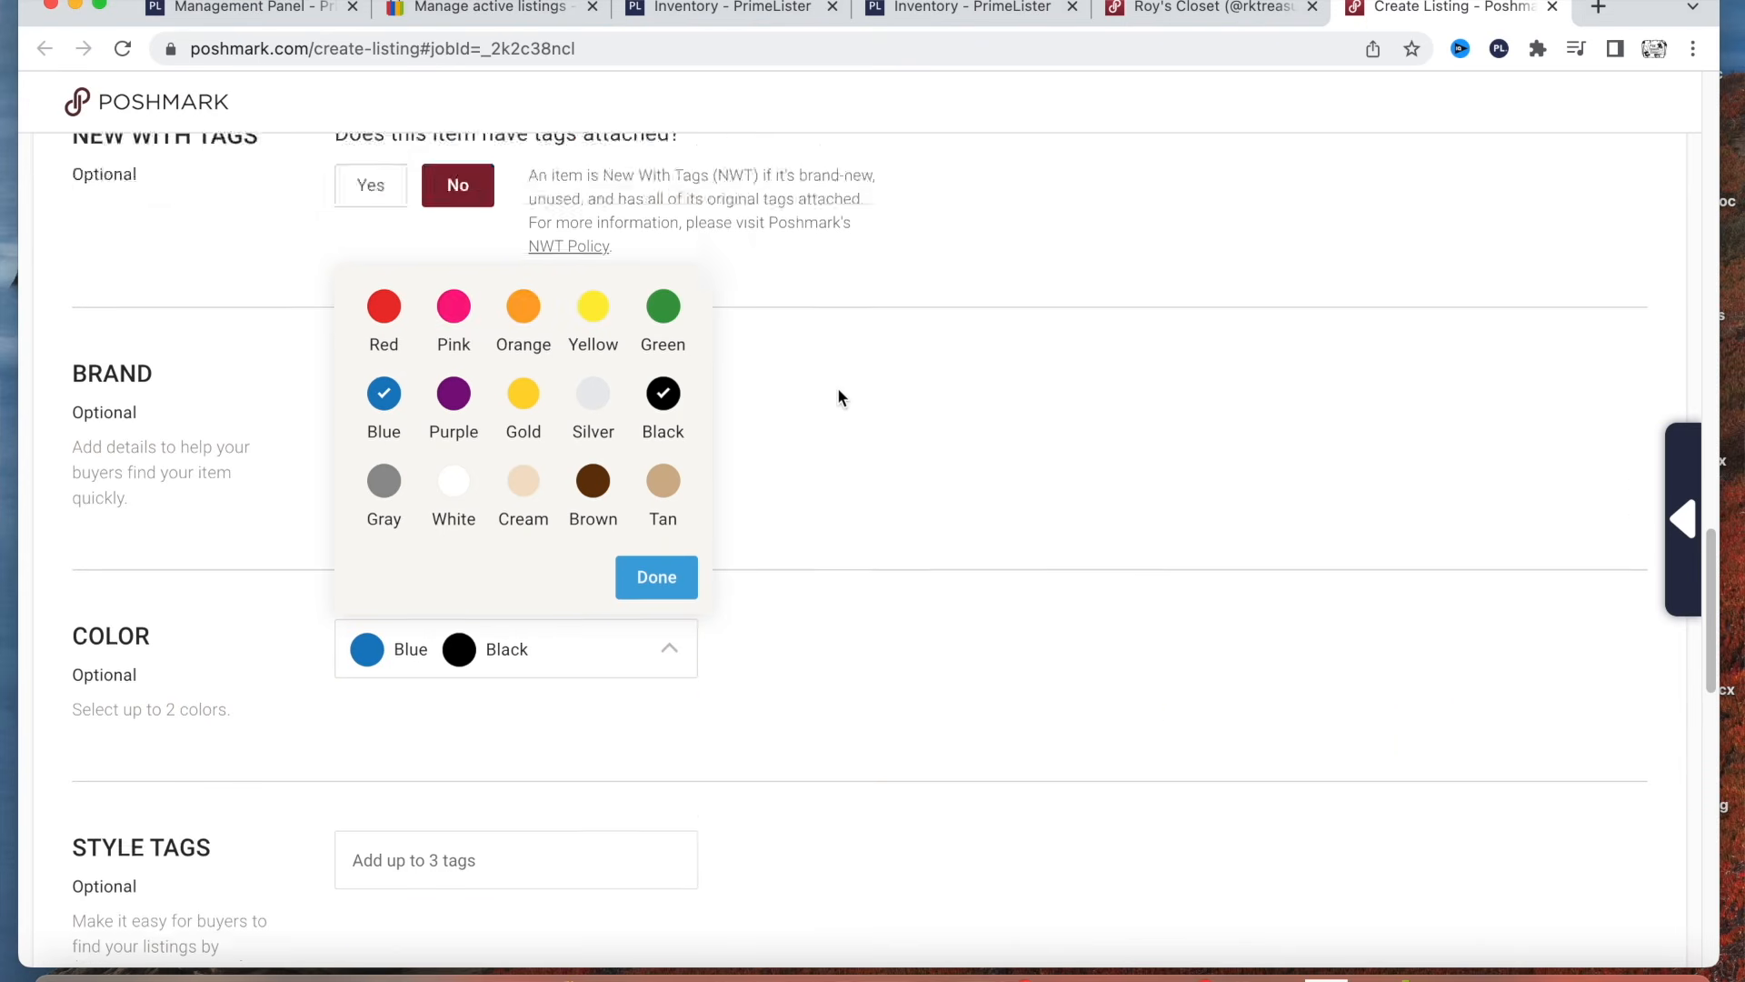
pyautogui.scroll(-10, 849, 699)
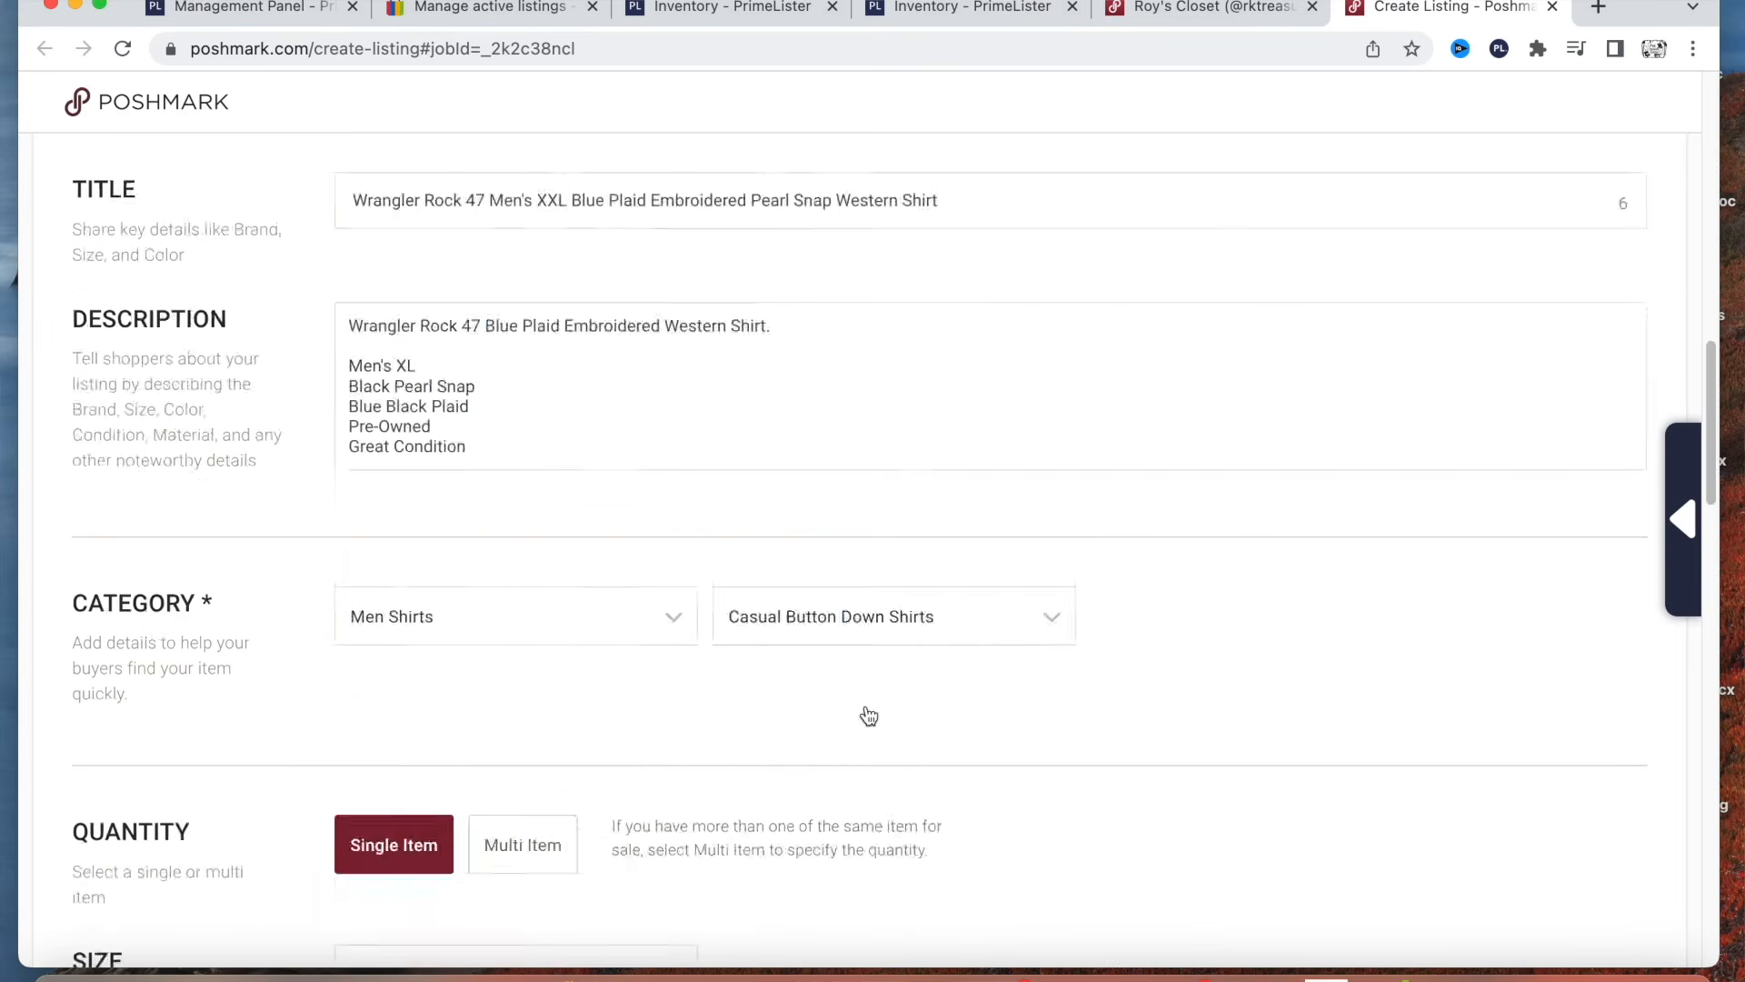
# Add the style tags Casual and Western to the listing.
pyautogui.scroll(-2, 852, 697)
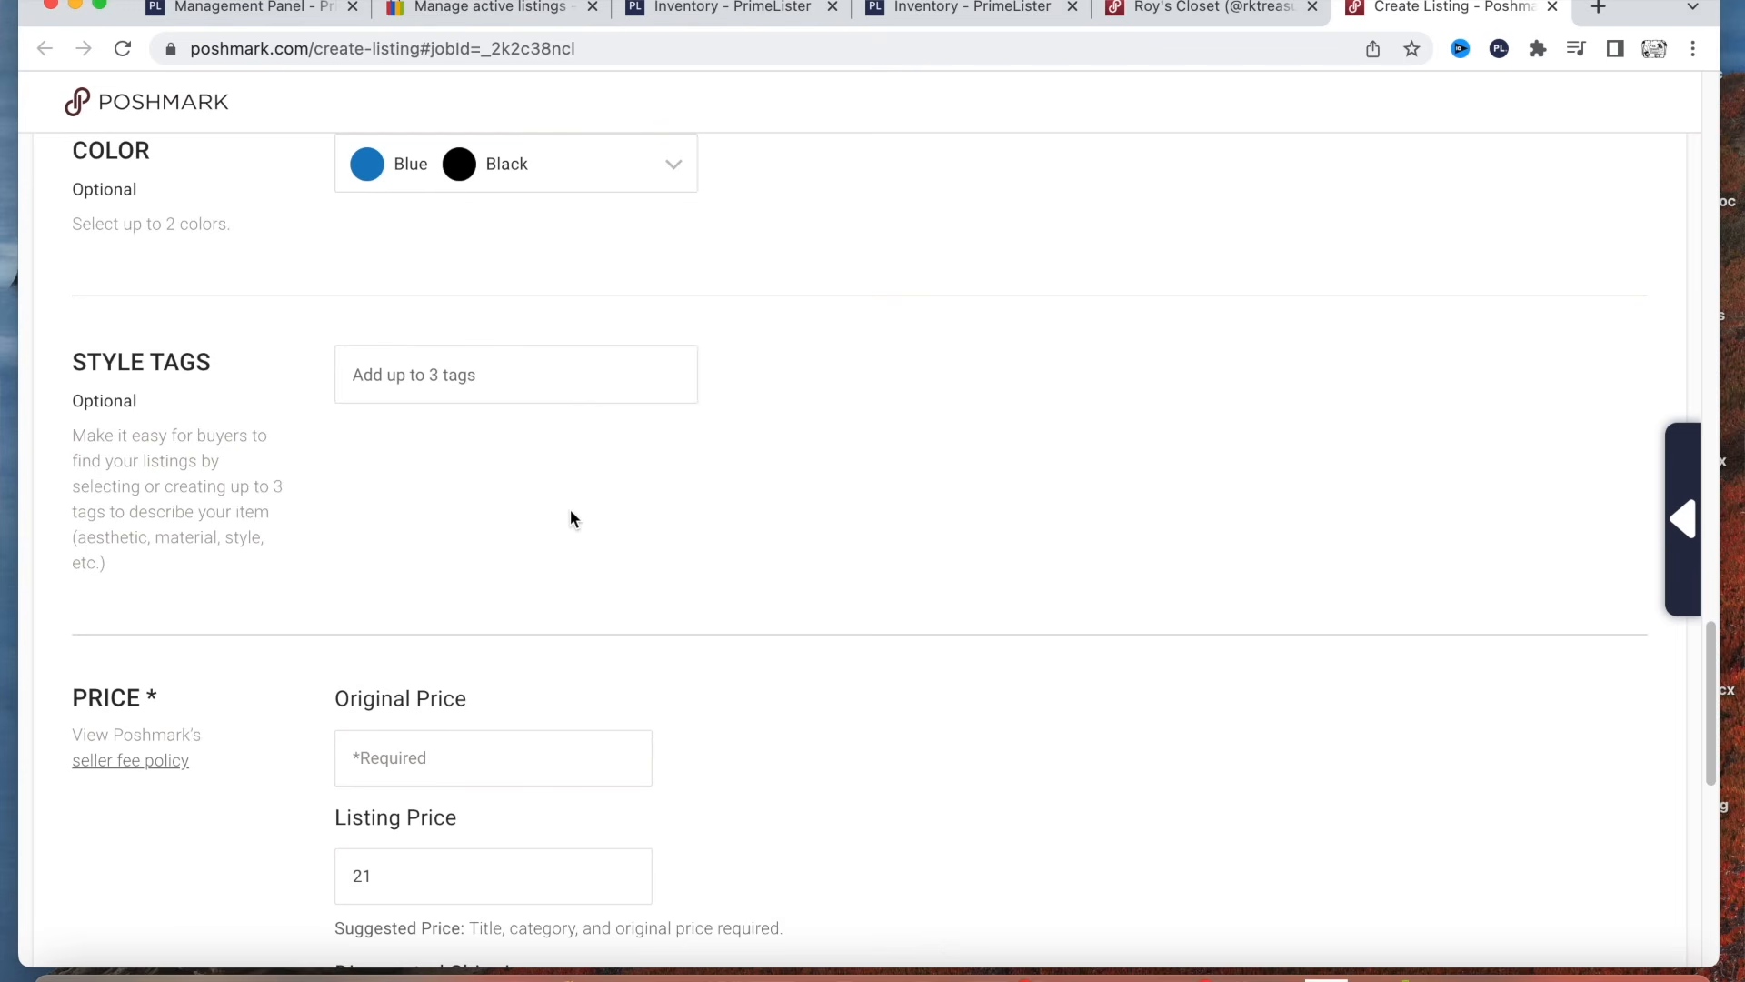
pyautogui.click(476, 378)
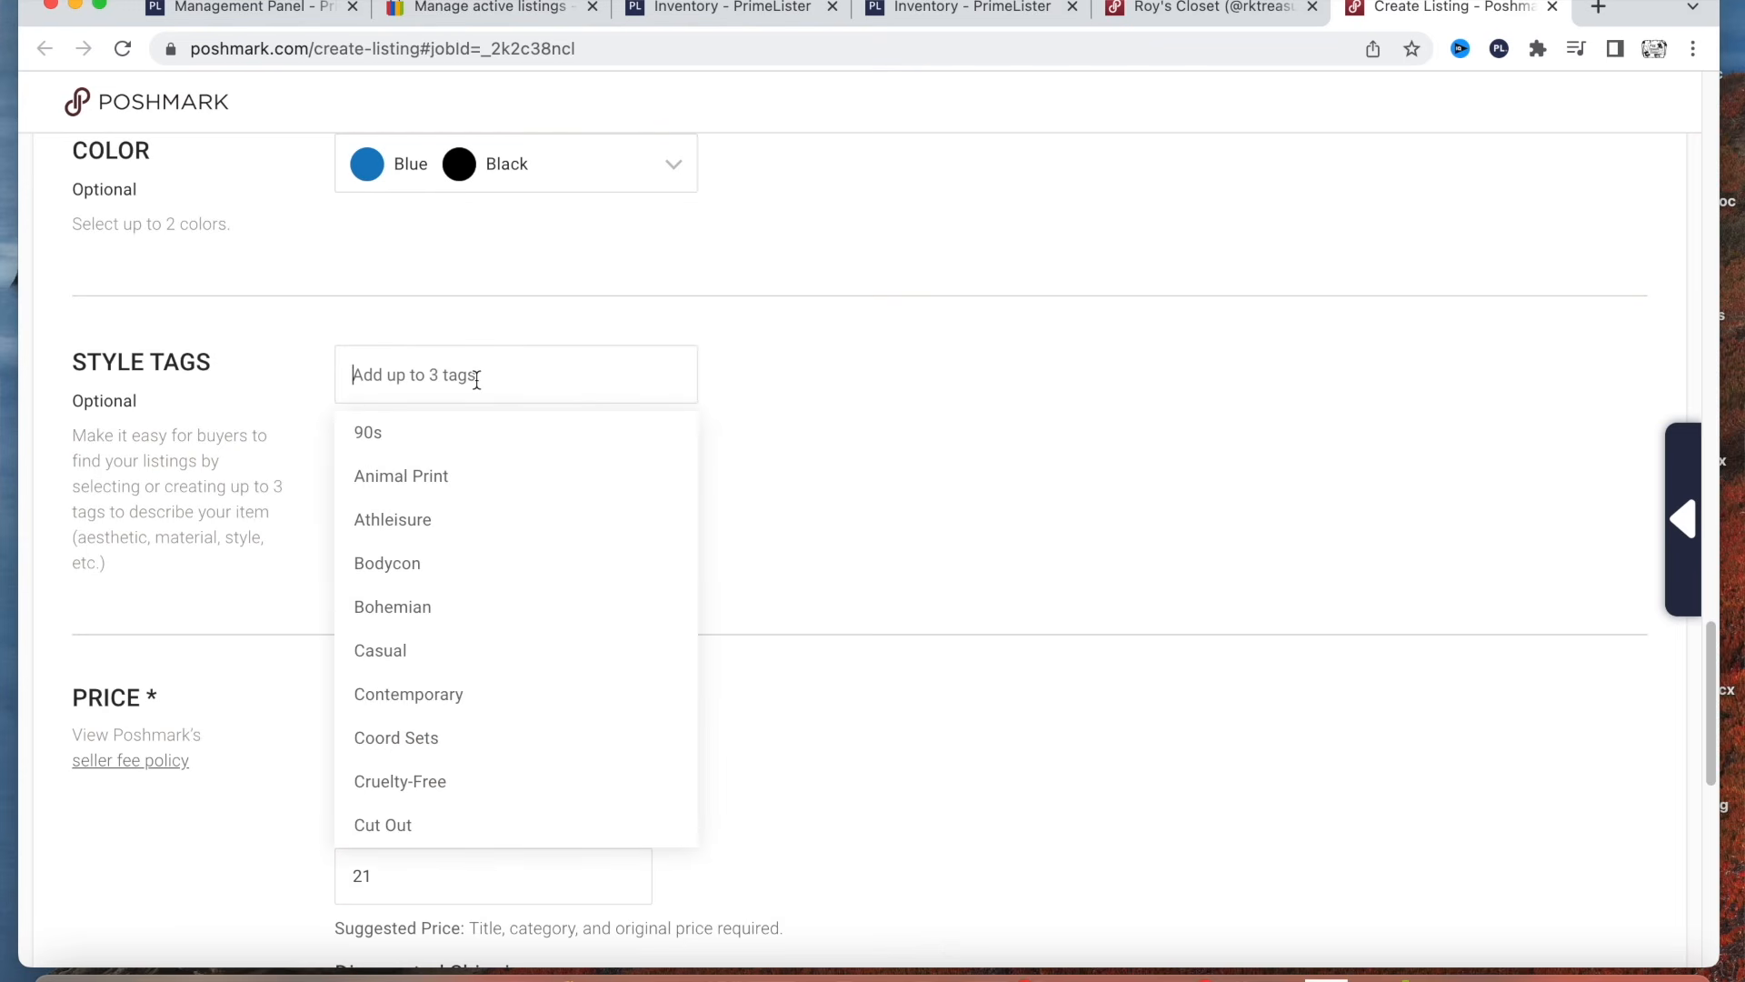
pyautogui.scroll(-3, 489, 500)
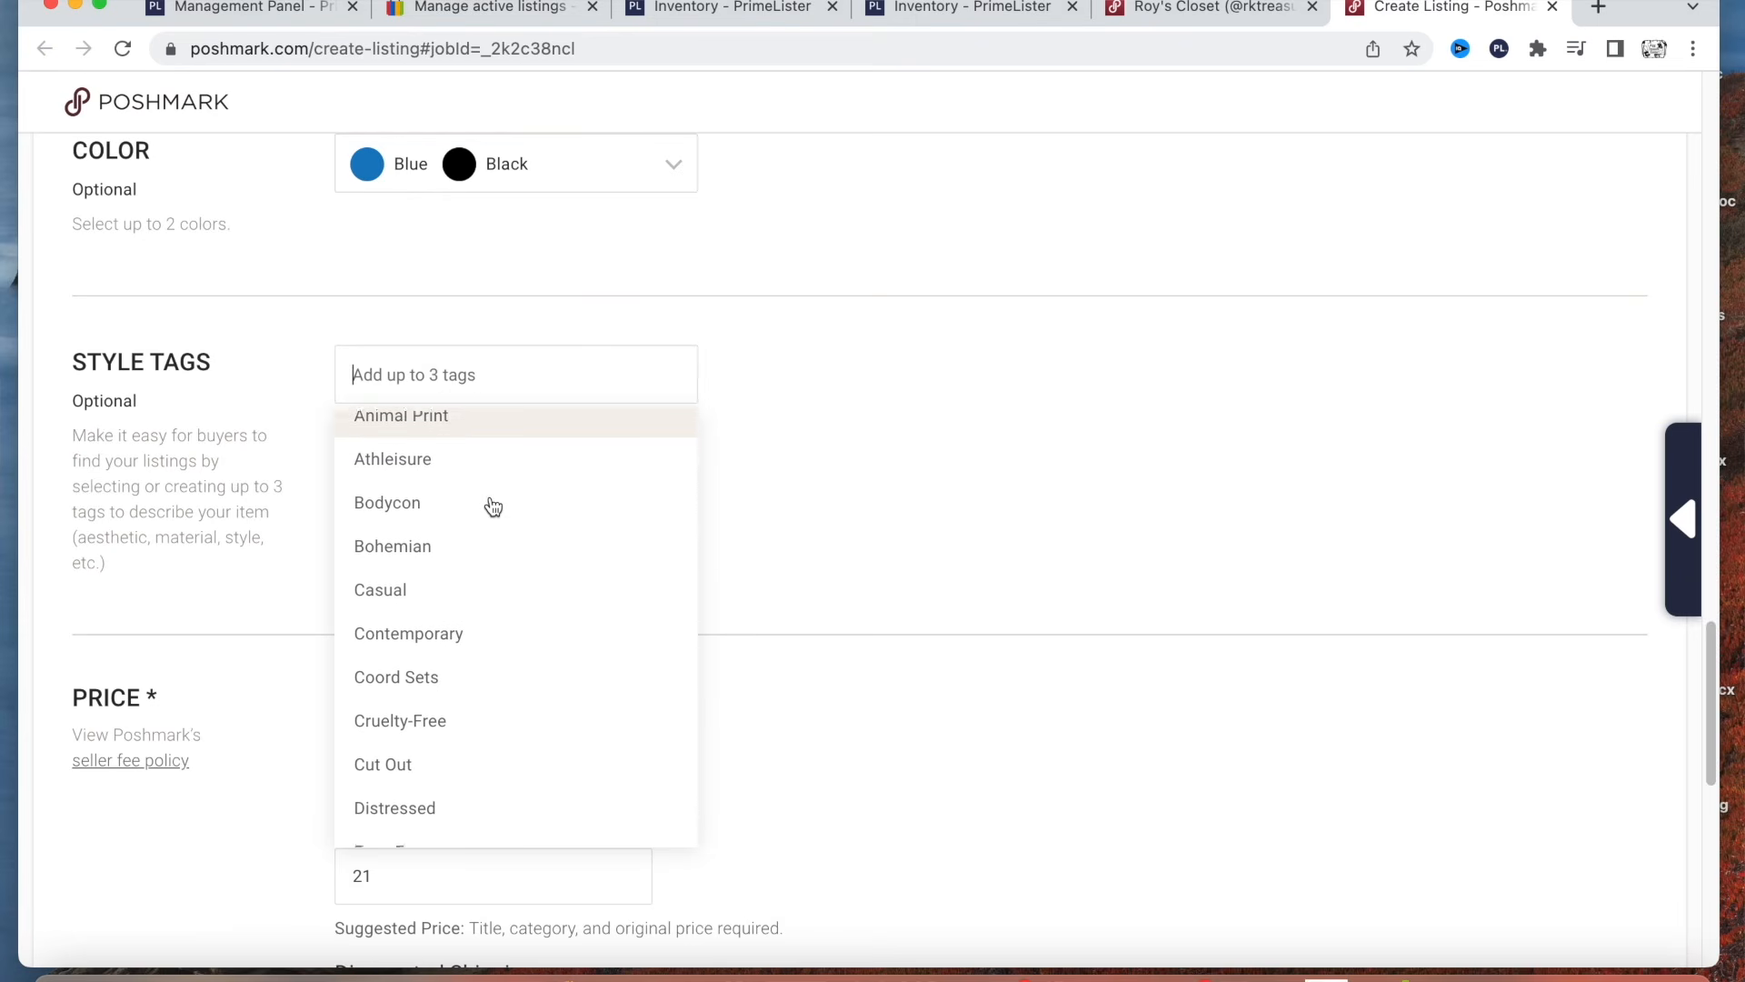
pyautogui.click(442, 510)
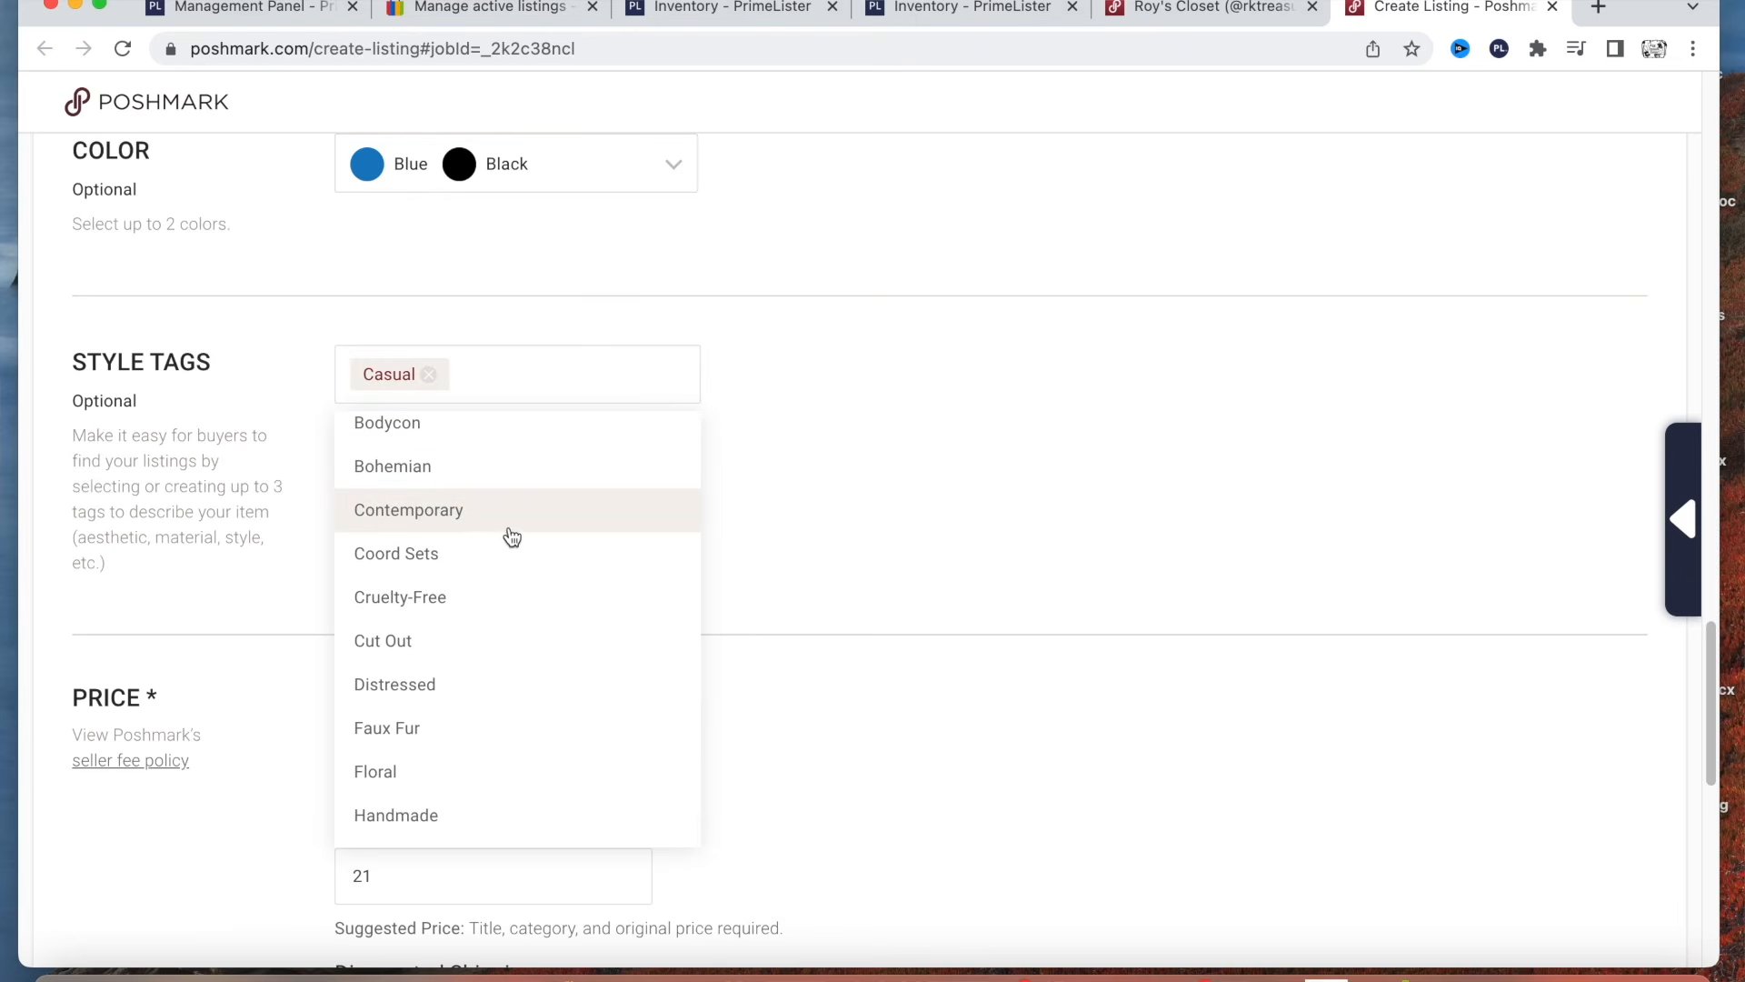
pyautogui.scroll(-5, 531, 546)
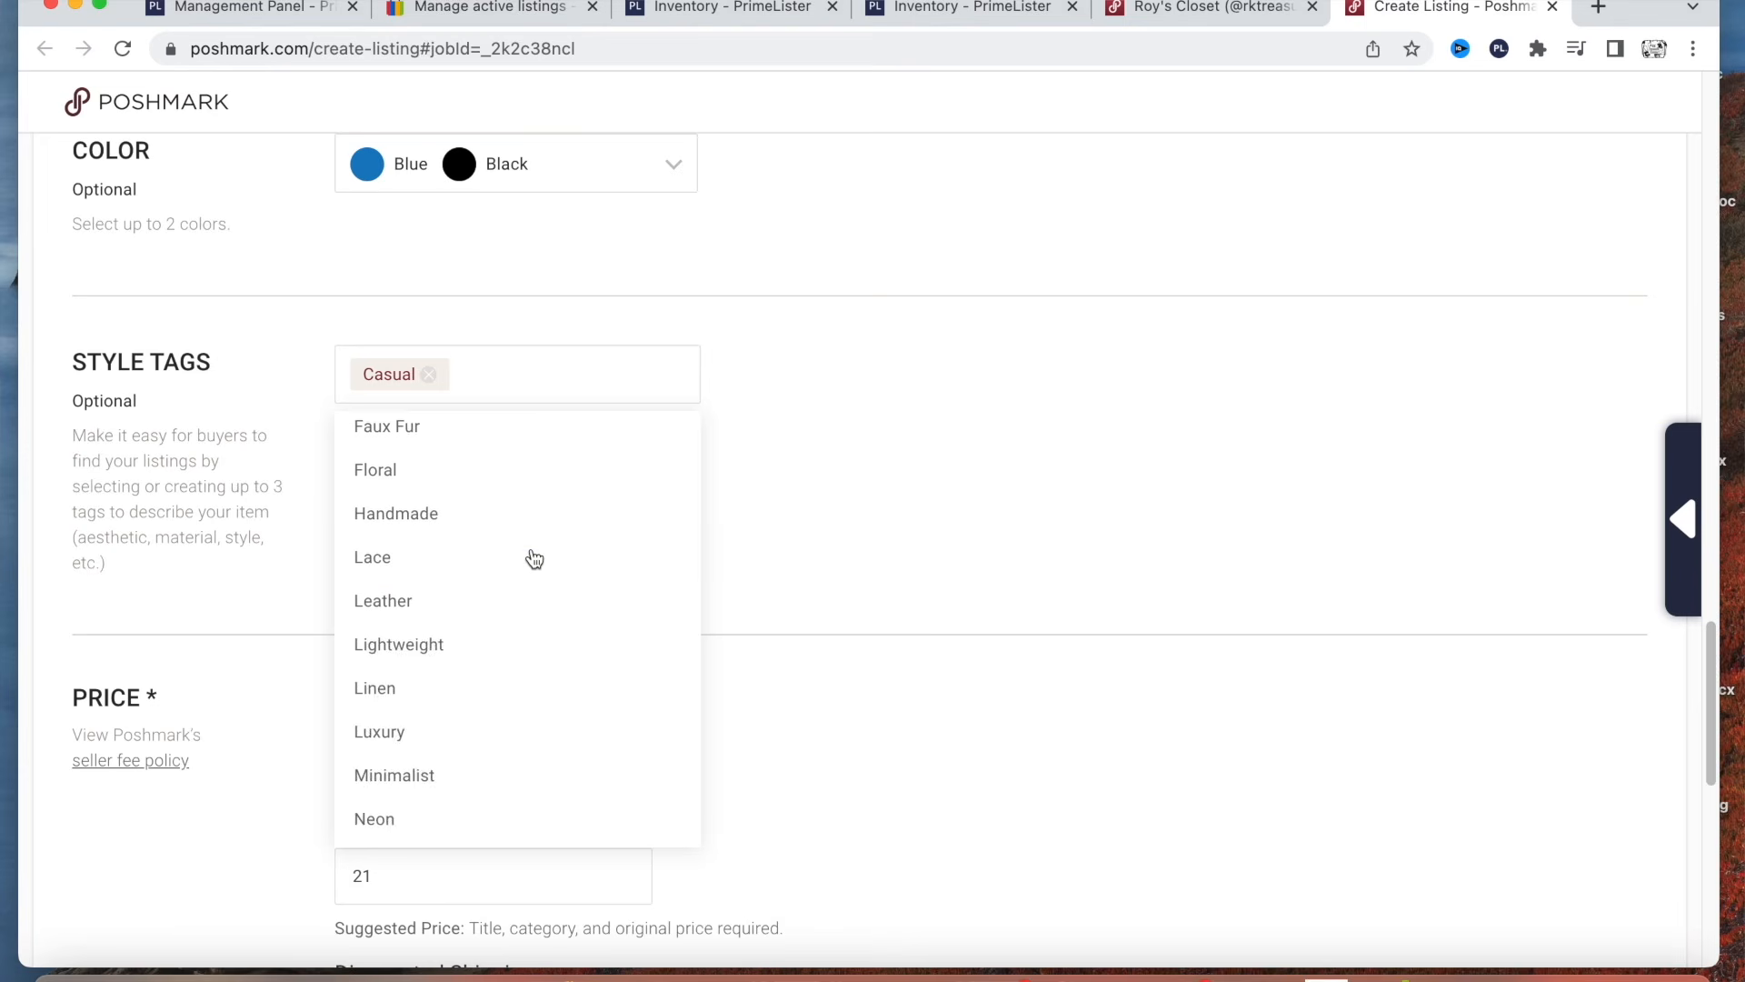
pyautogui.scroll(-4, 534, 558)
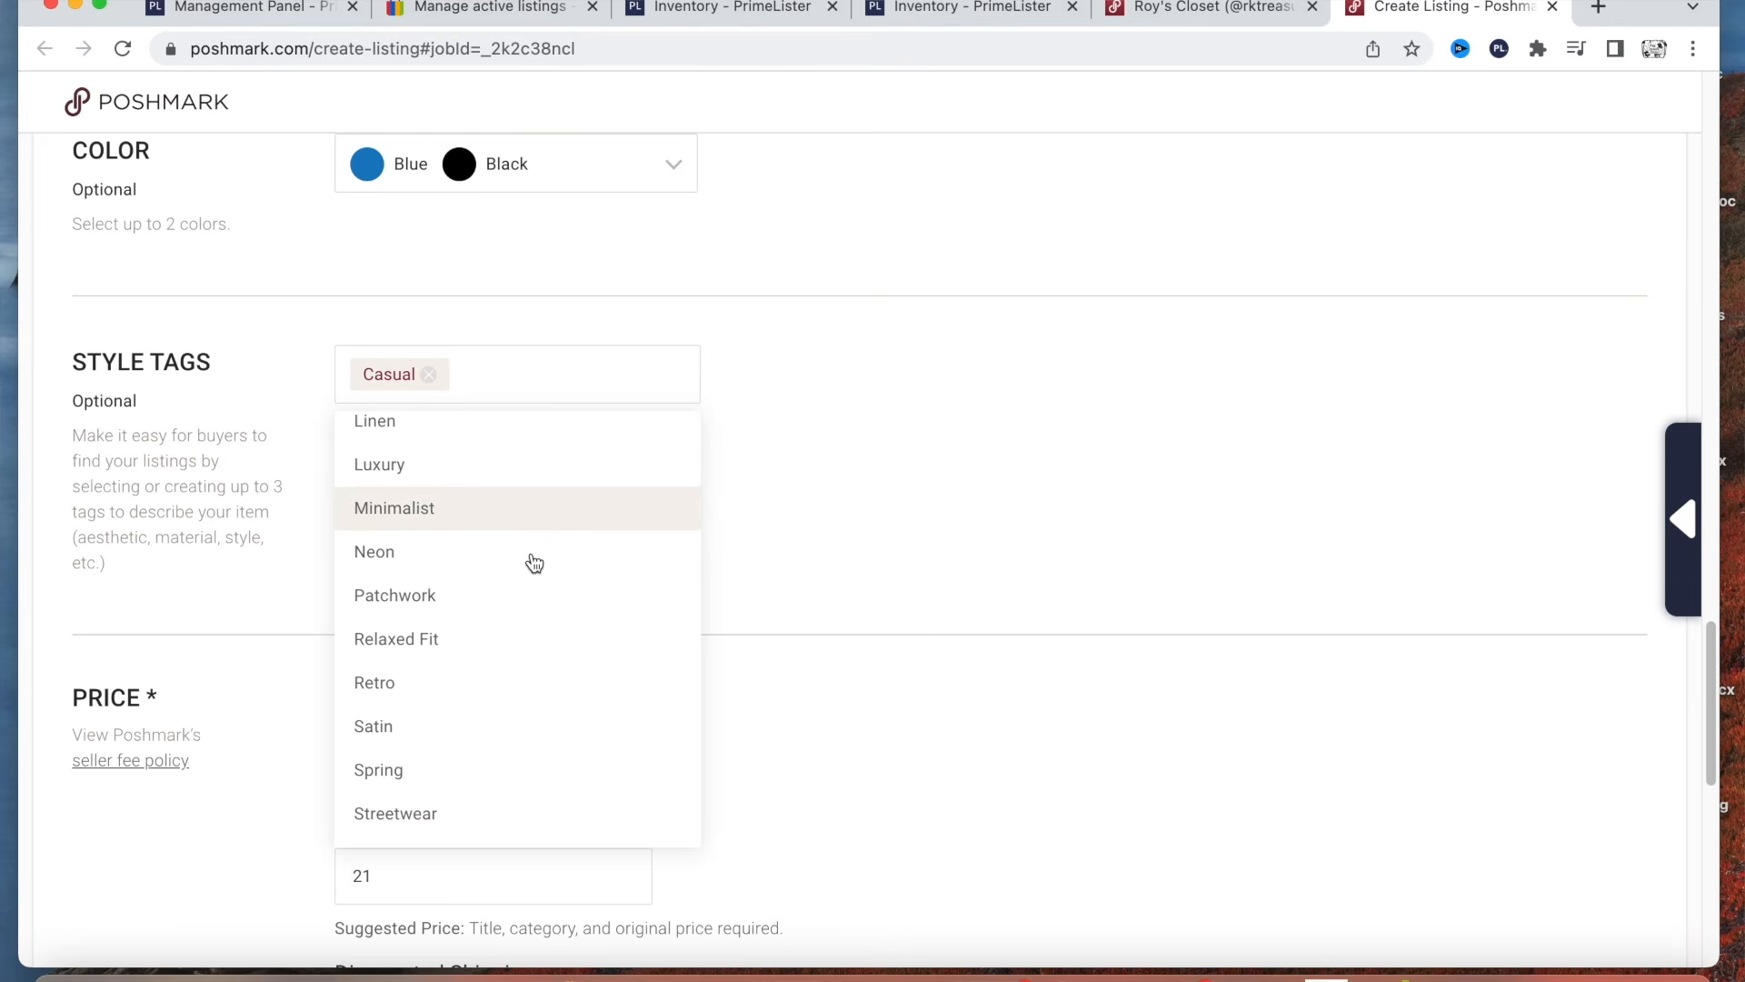
pyautogui.scroll(-3, 532, 560)
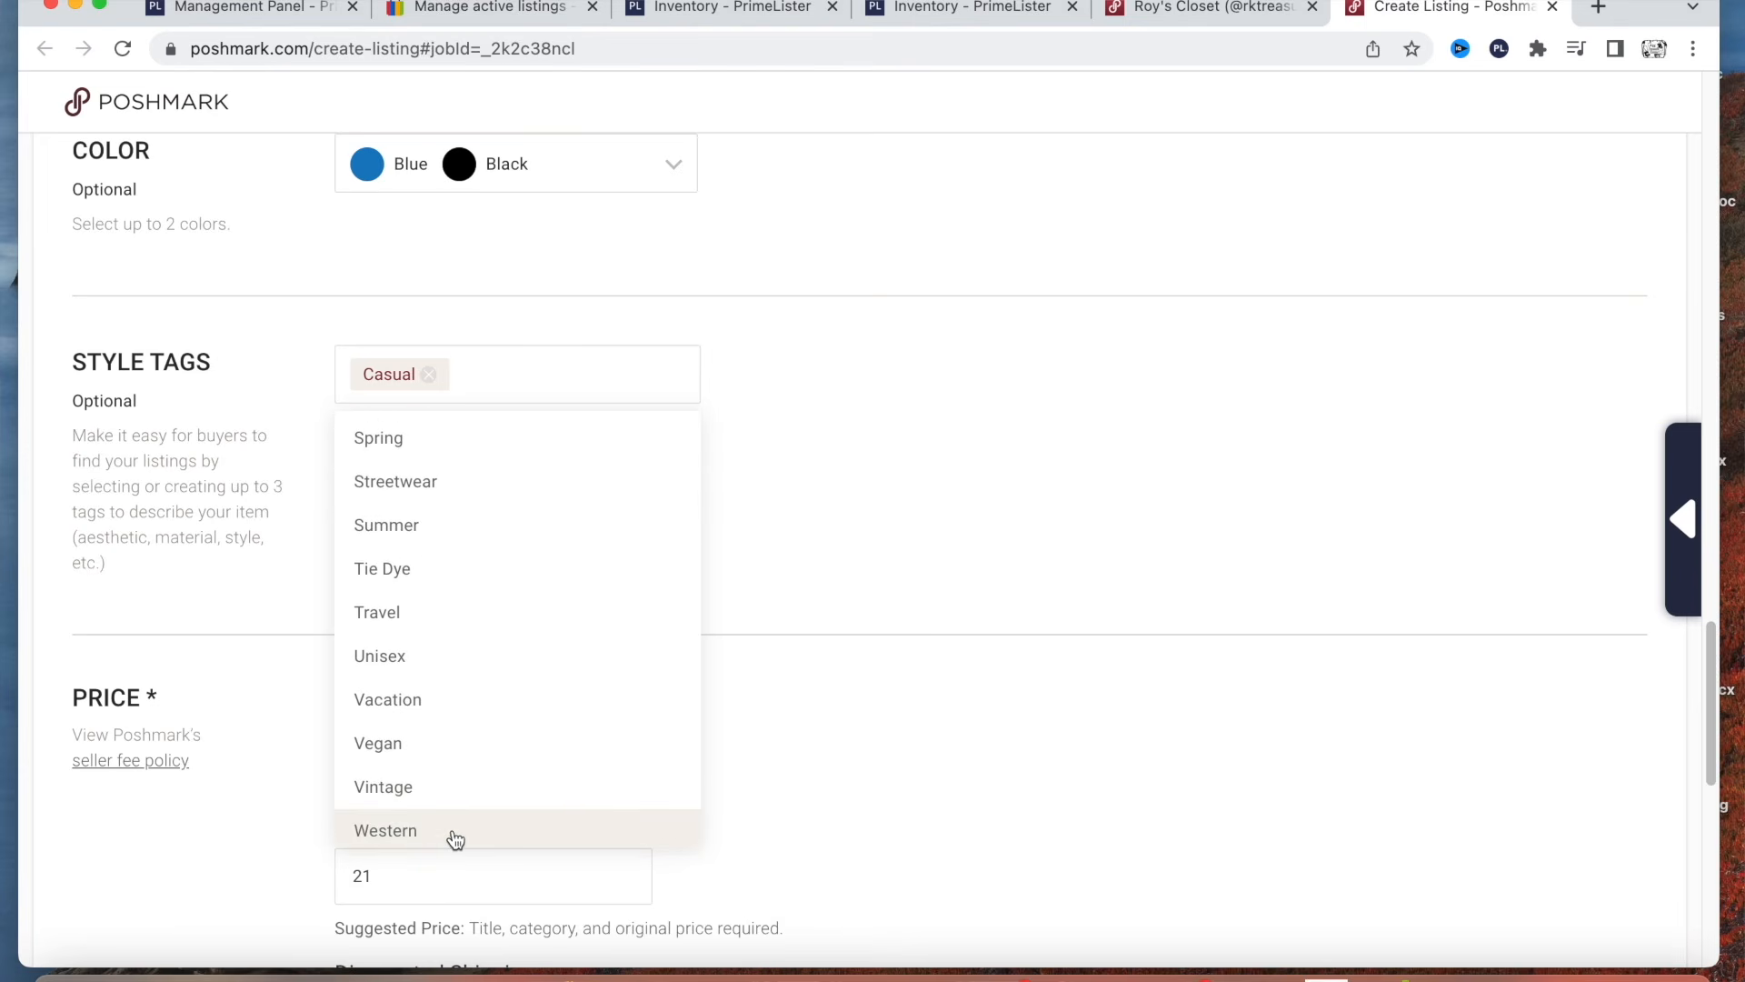
pyautogui.click(454, 833)
pyautogui.click(995, 559)
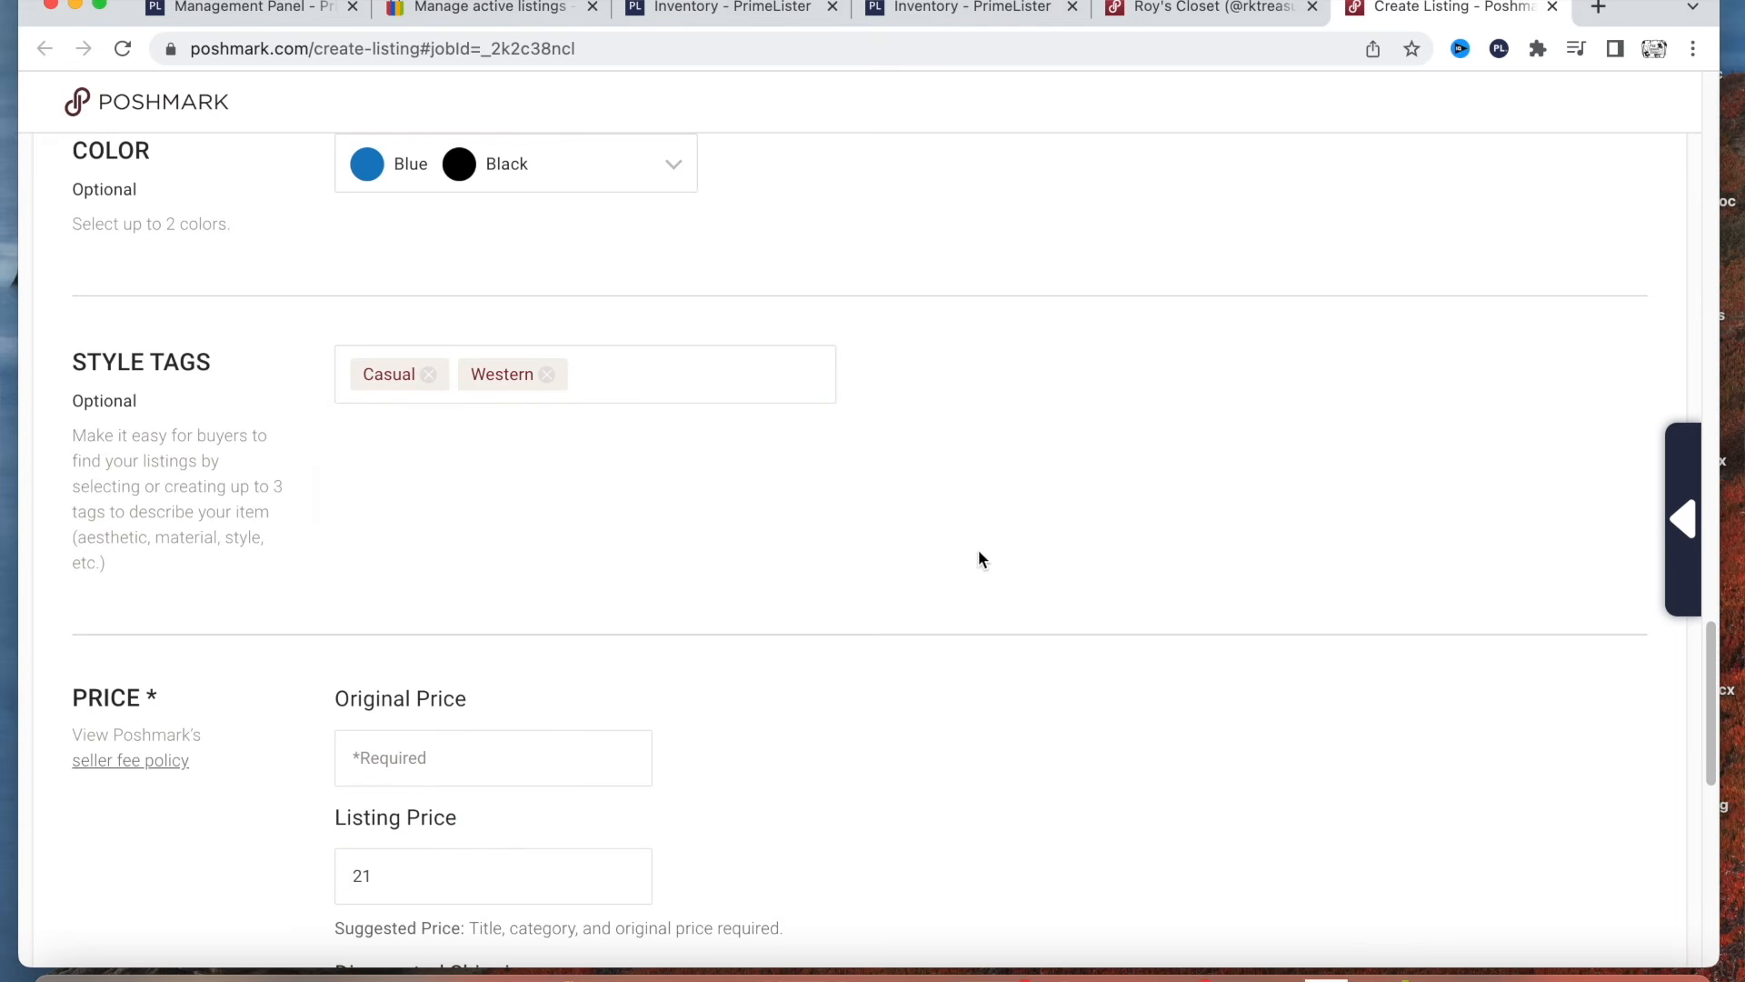
# Enter 40 as the original price and choose No Discount for the discounted shipping.
pyautogui.scroll(-3, 634, 573)
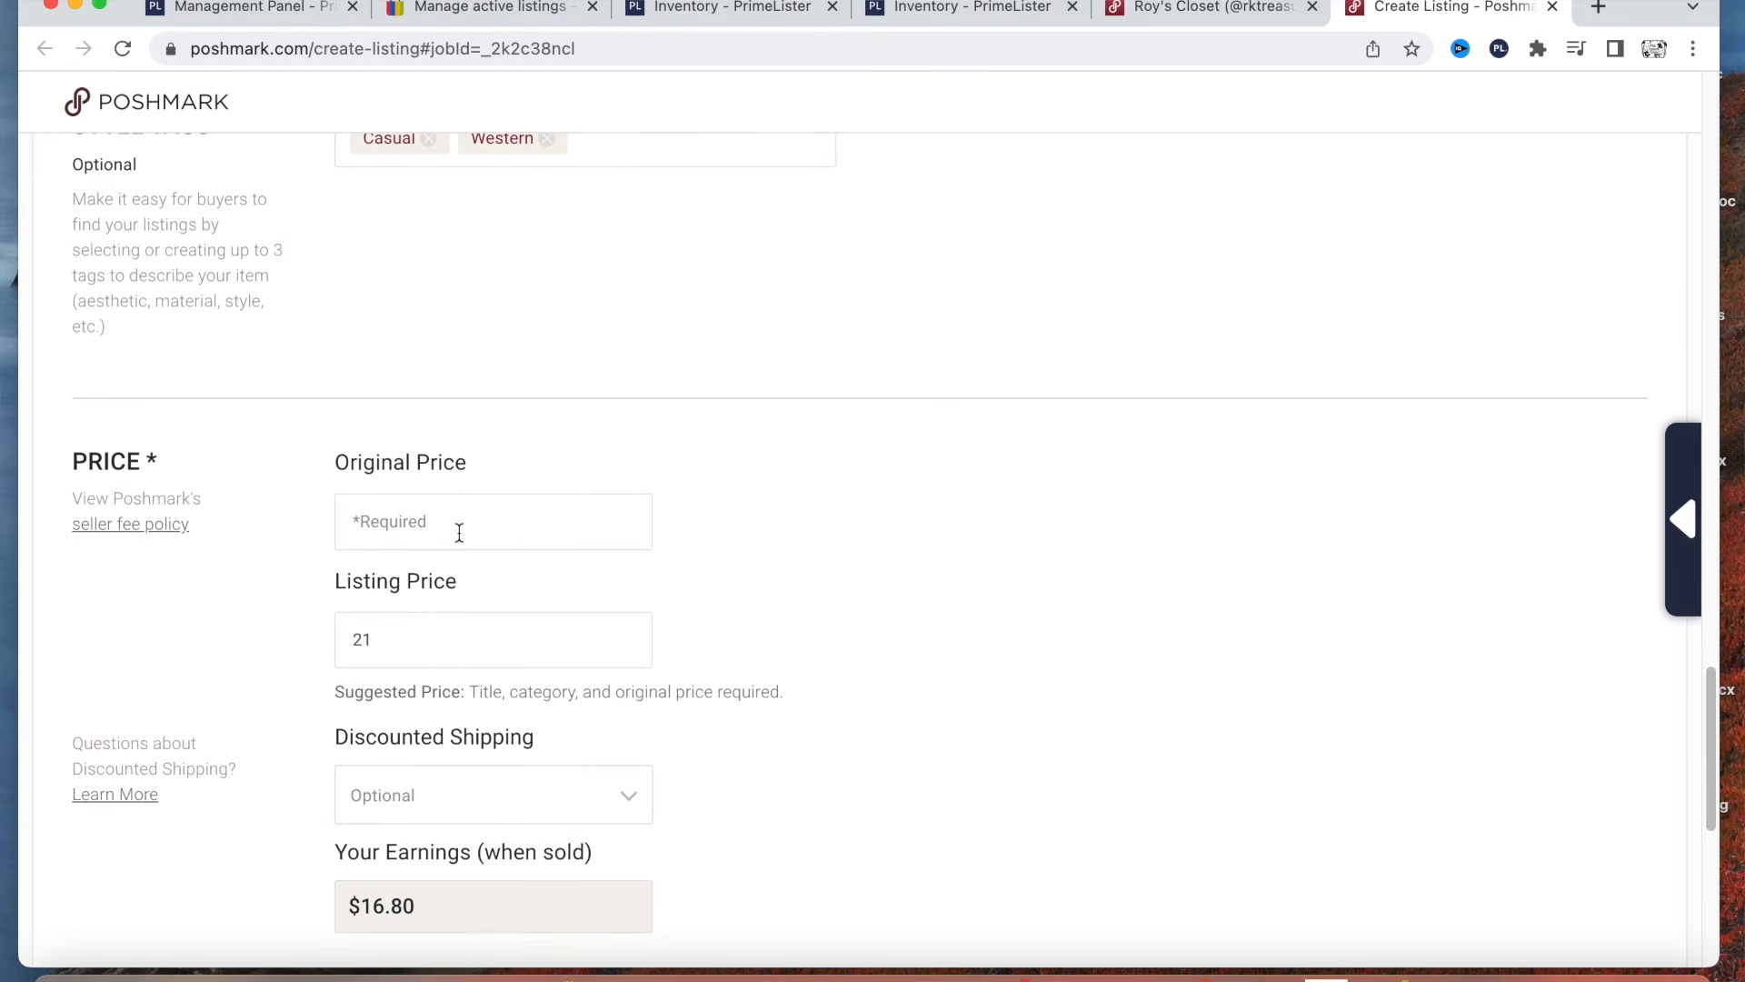
pyautogui.click(467, 523)
pyautogui.write('40')
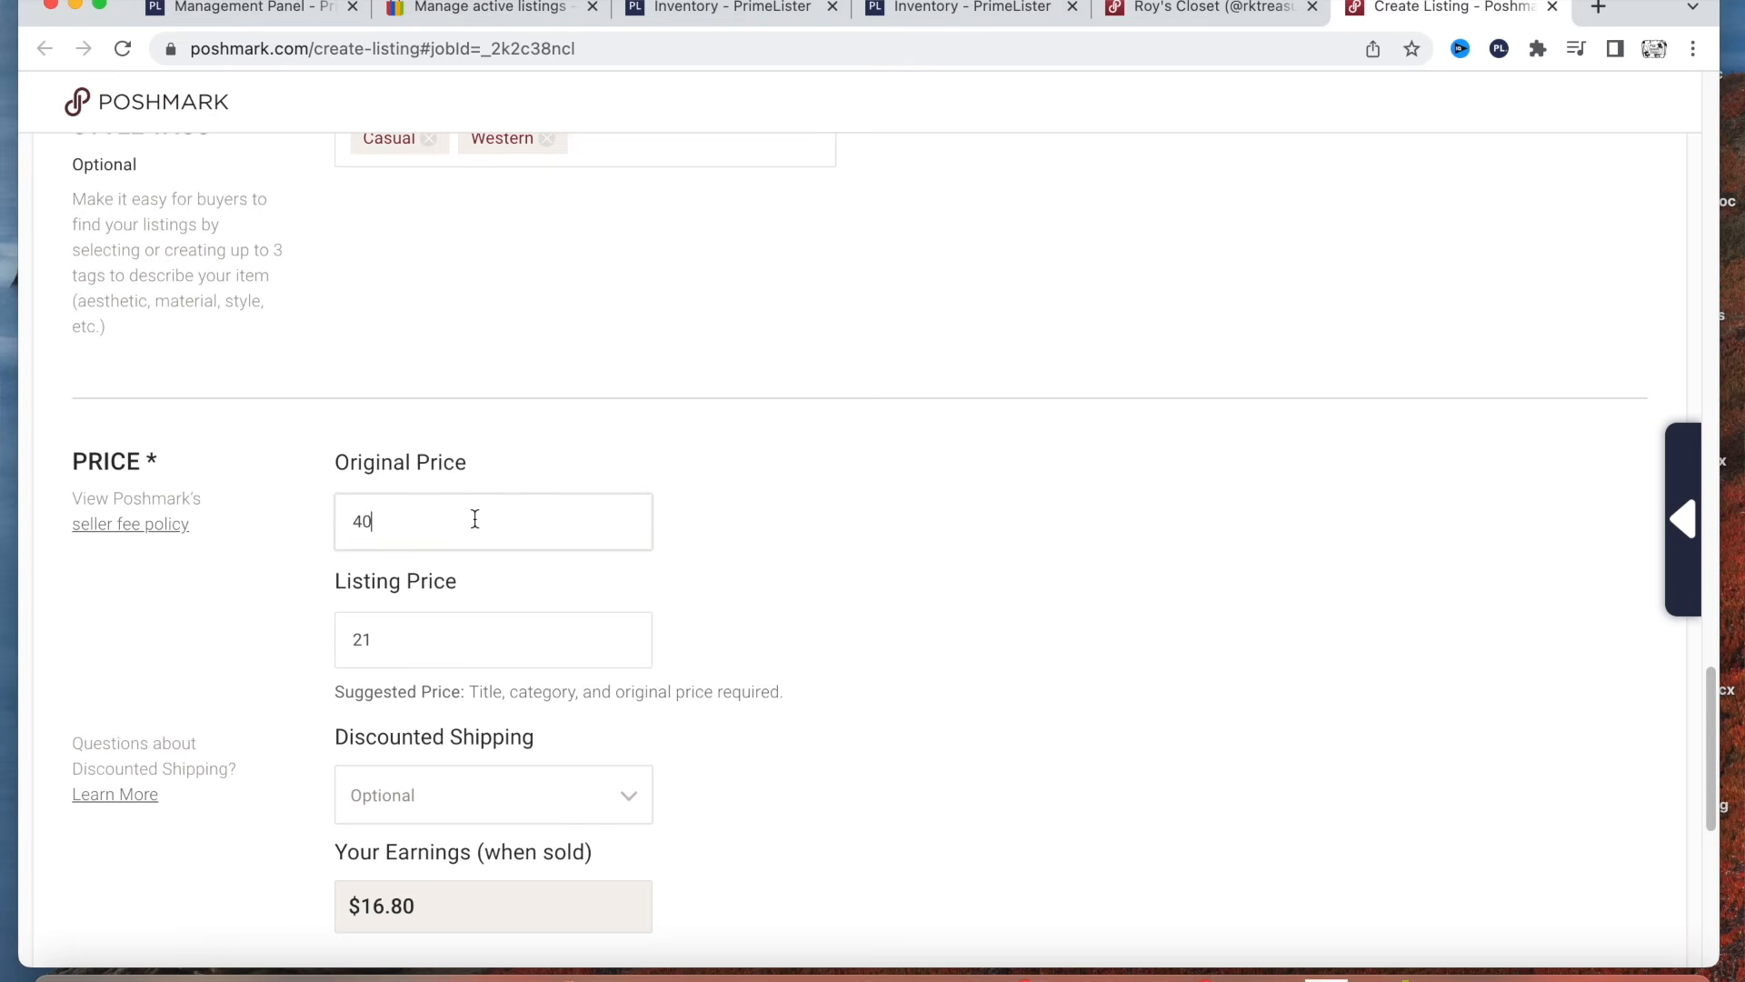
pyautogui.click(816, 564)
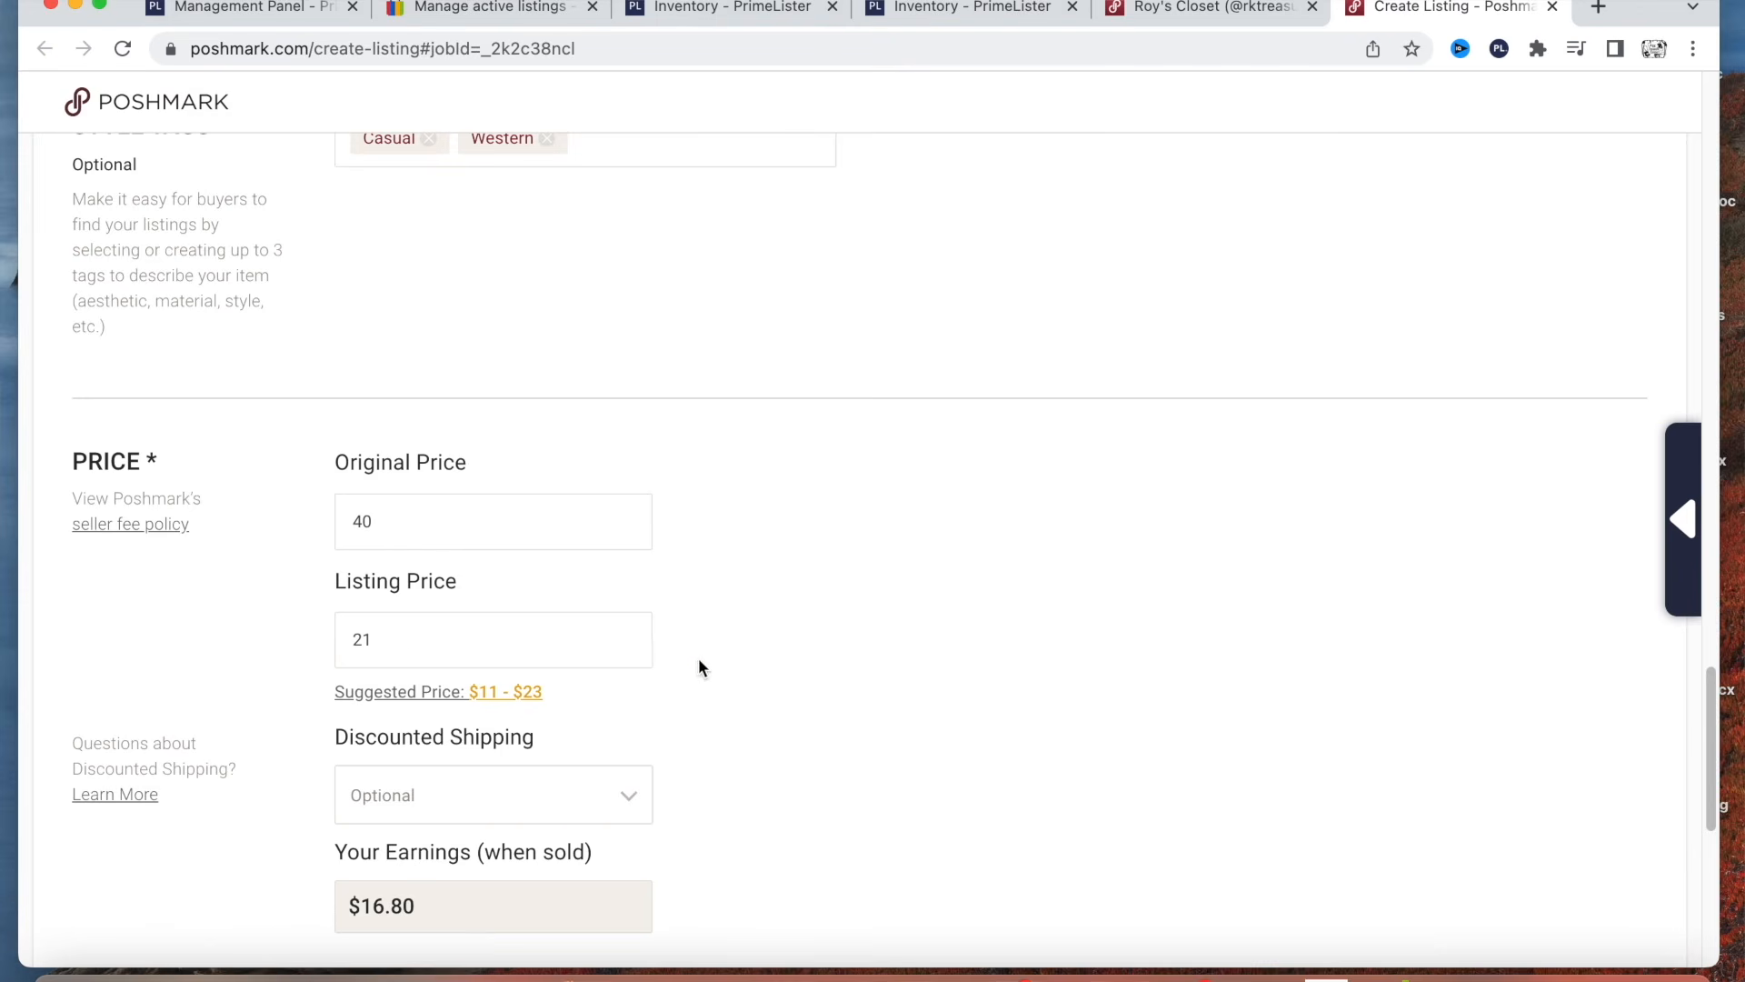
pyautogui.scroll(-3, 700, 658)
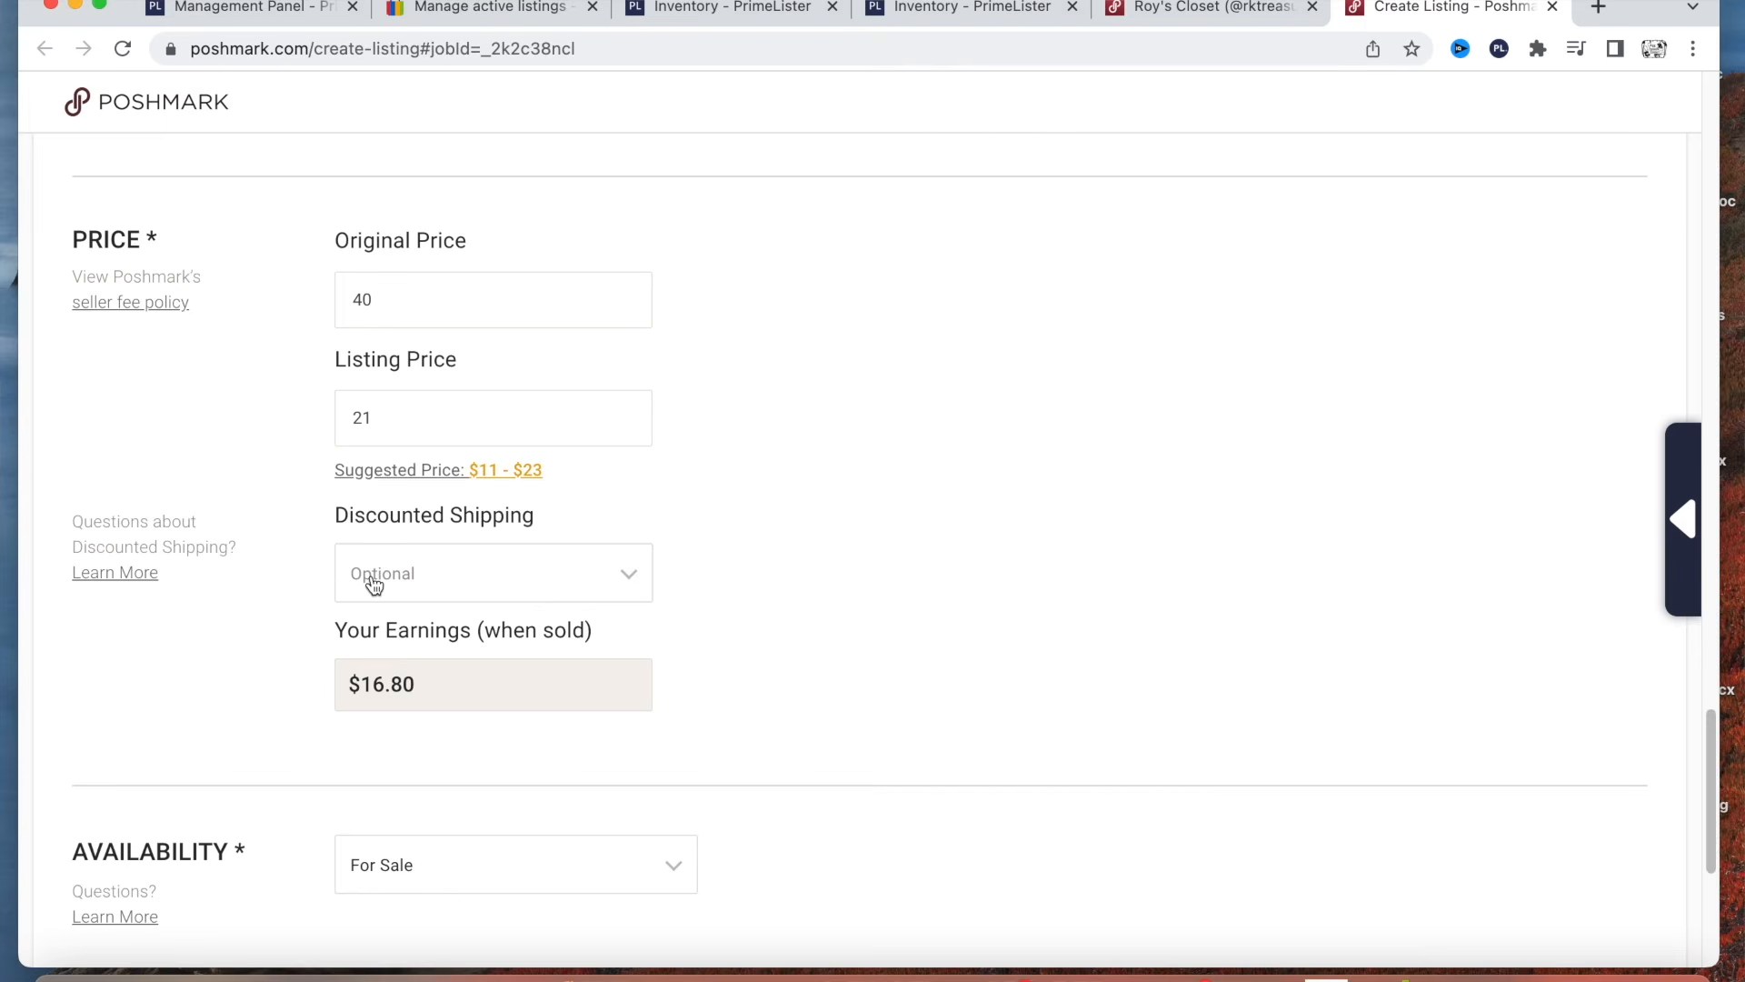
pyautogui.click(618, 590)
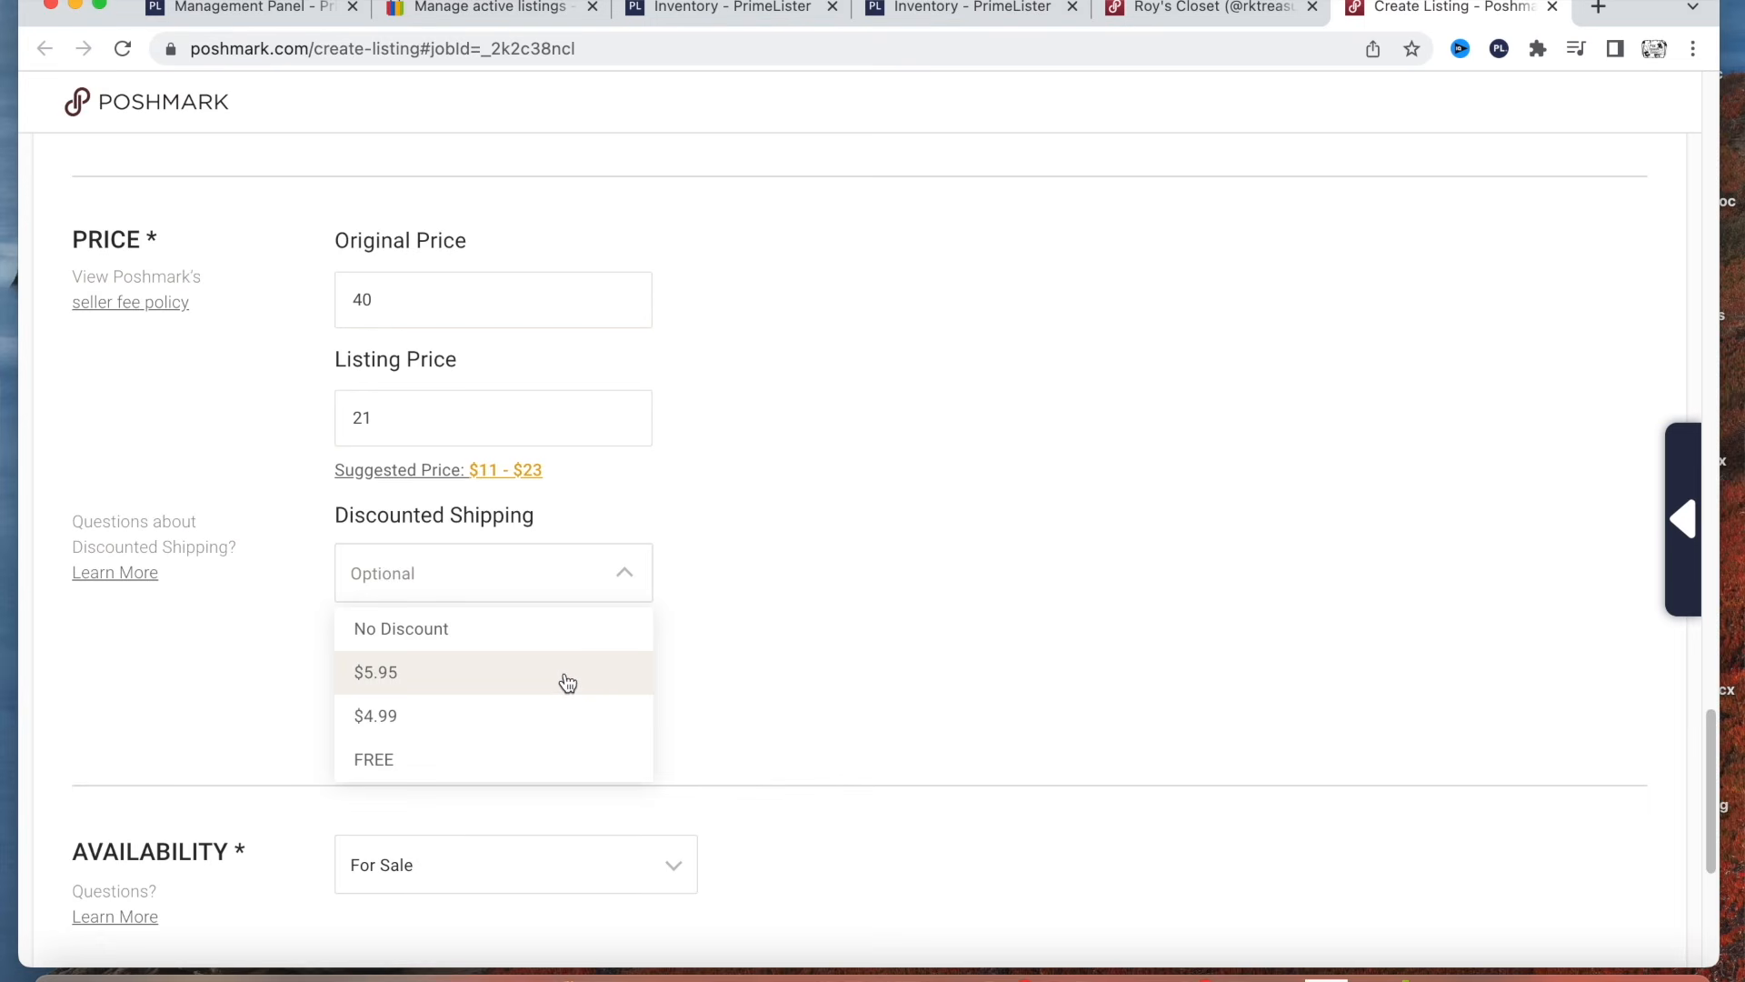
pyautogui.click(577, 636)
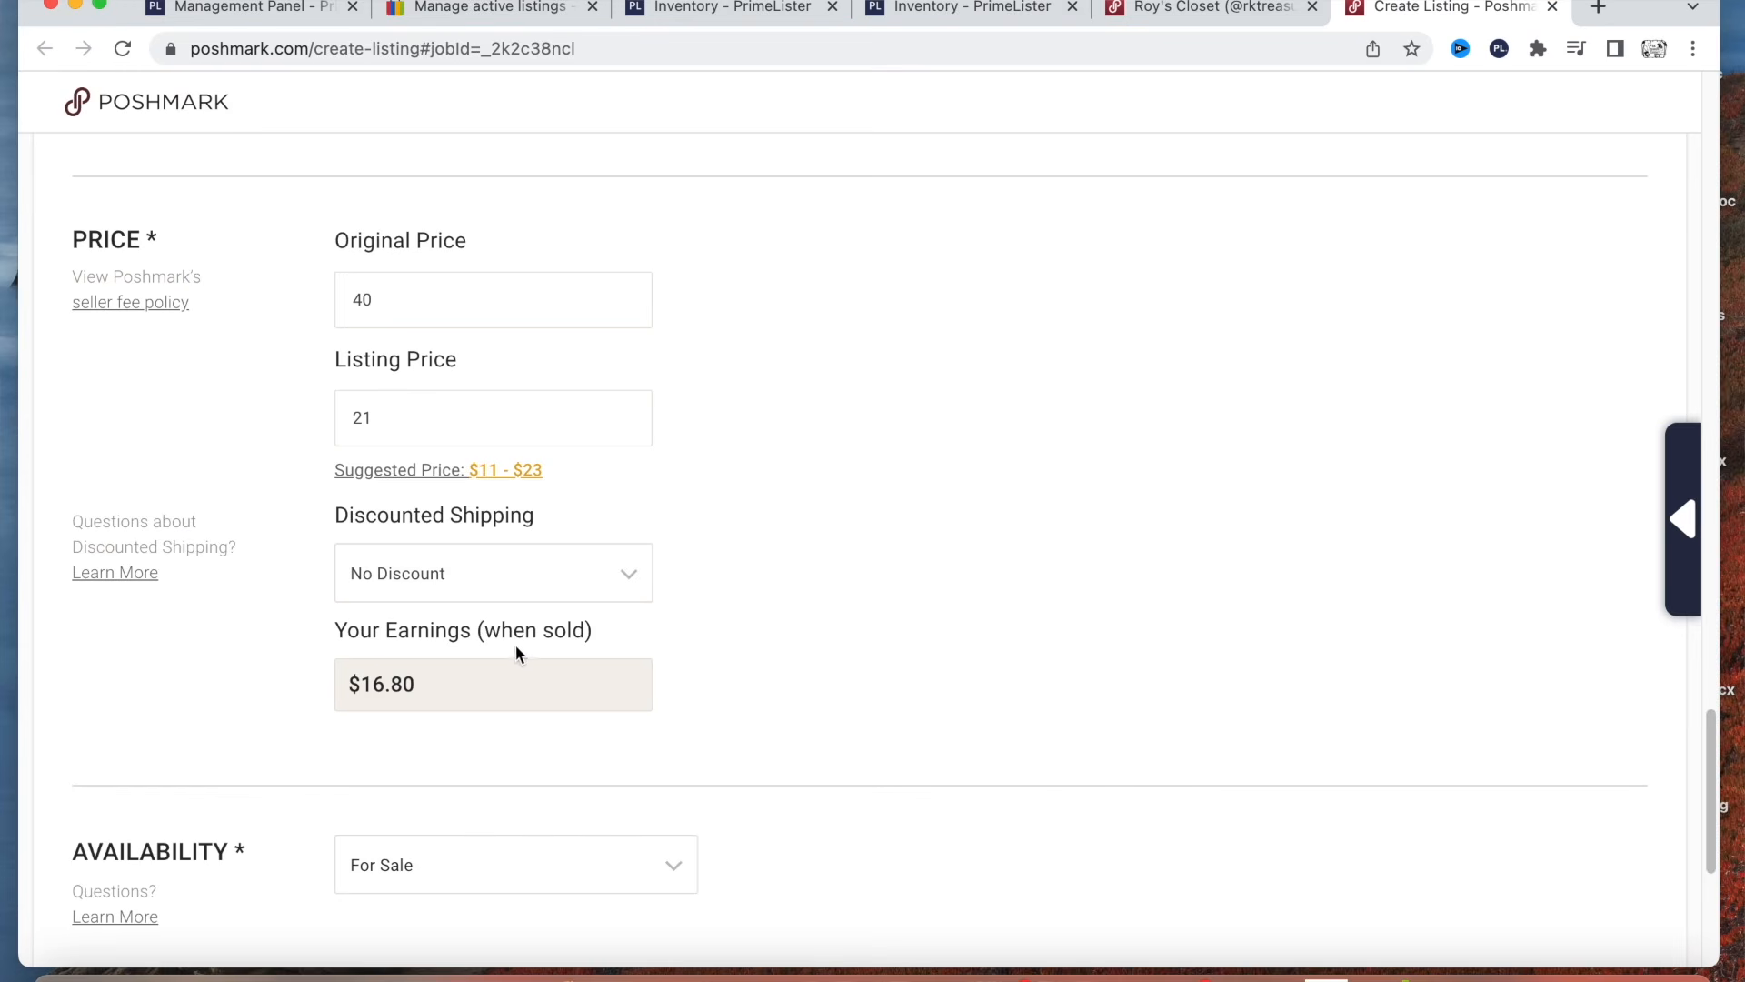
pyautogui.scroll(-3, 809, 625)
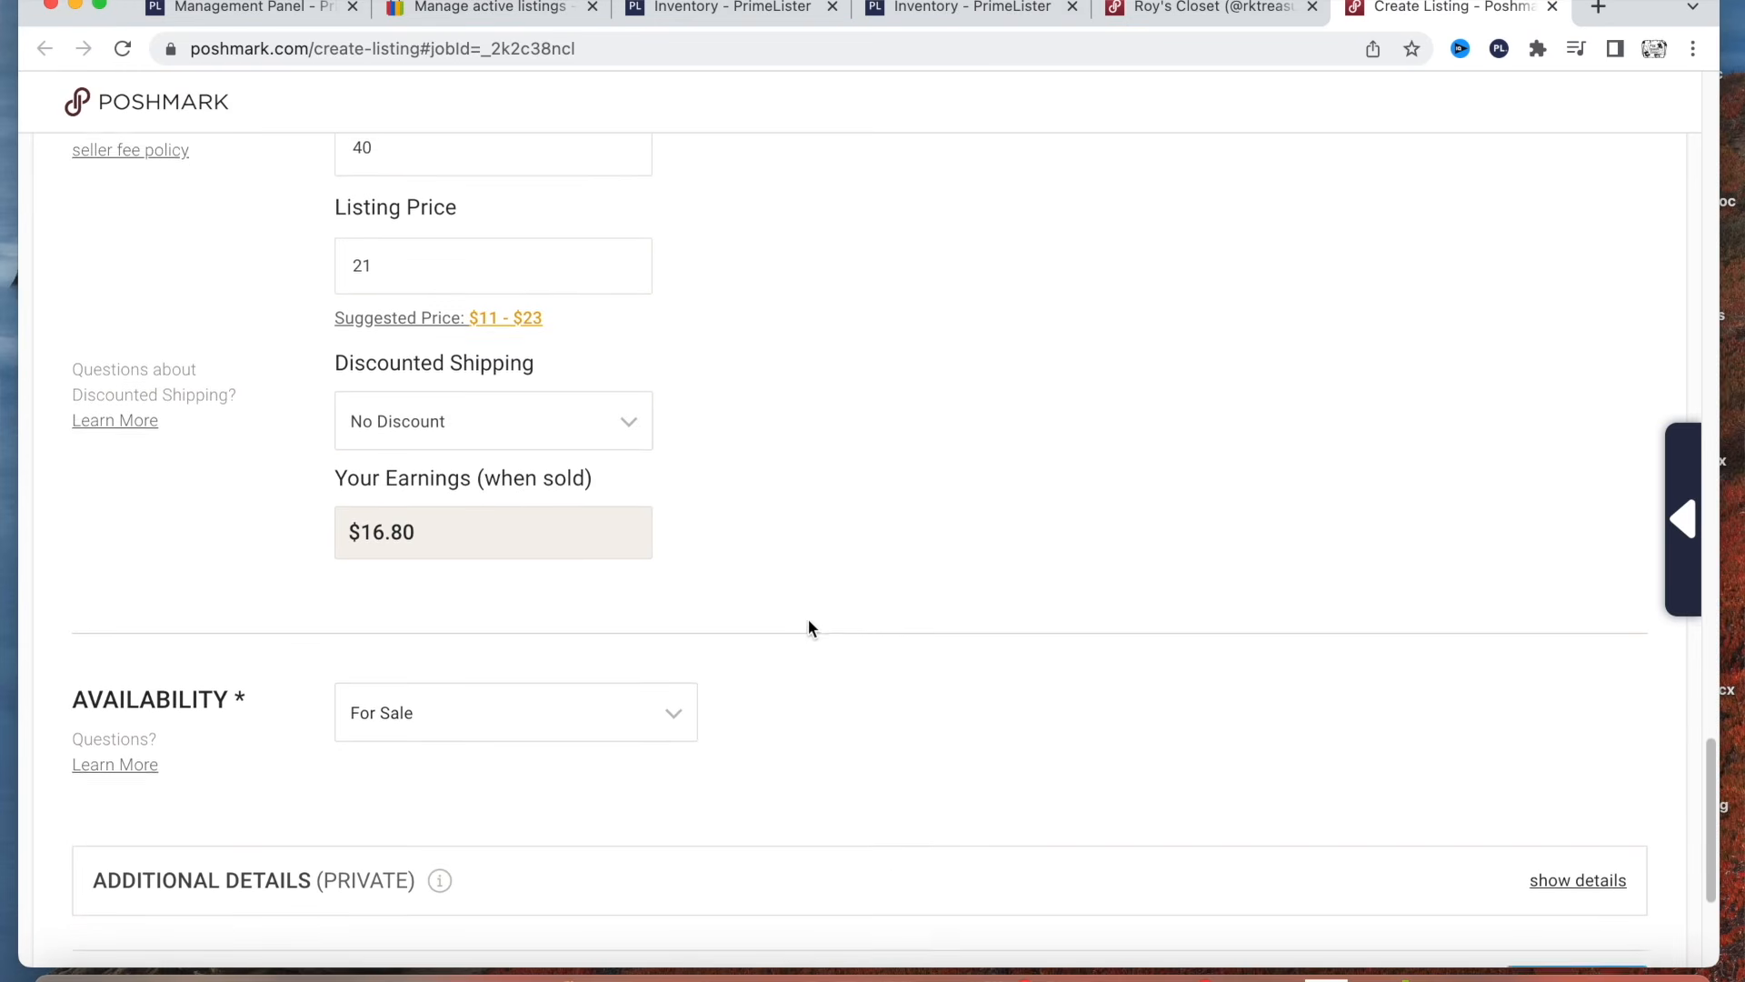
# Check the availability choices and leave the listing set to For Sale.
pyautogui.scroll(-1, 810, 622)
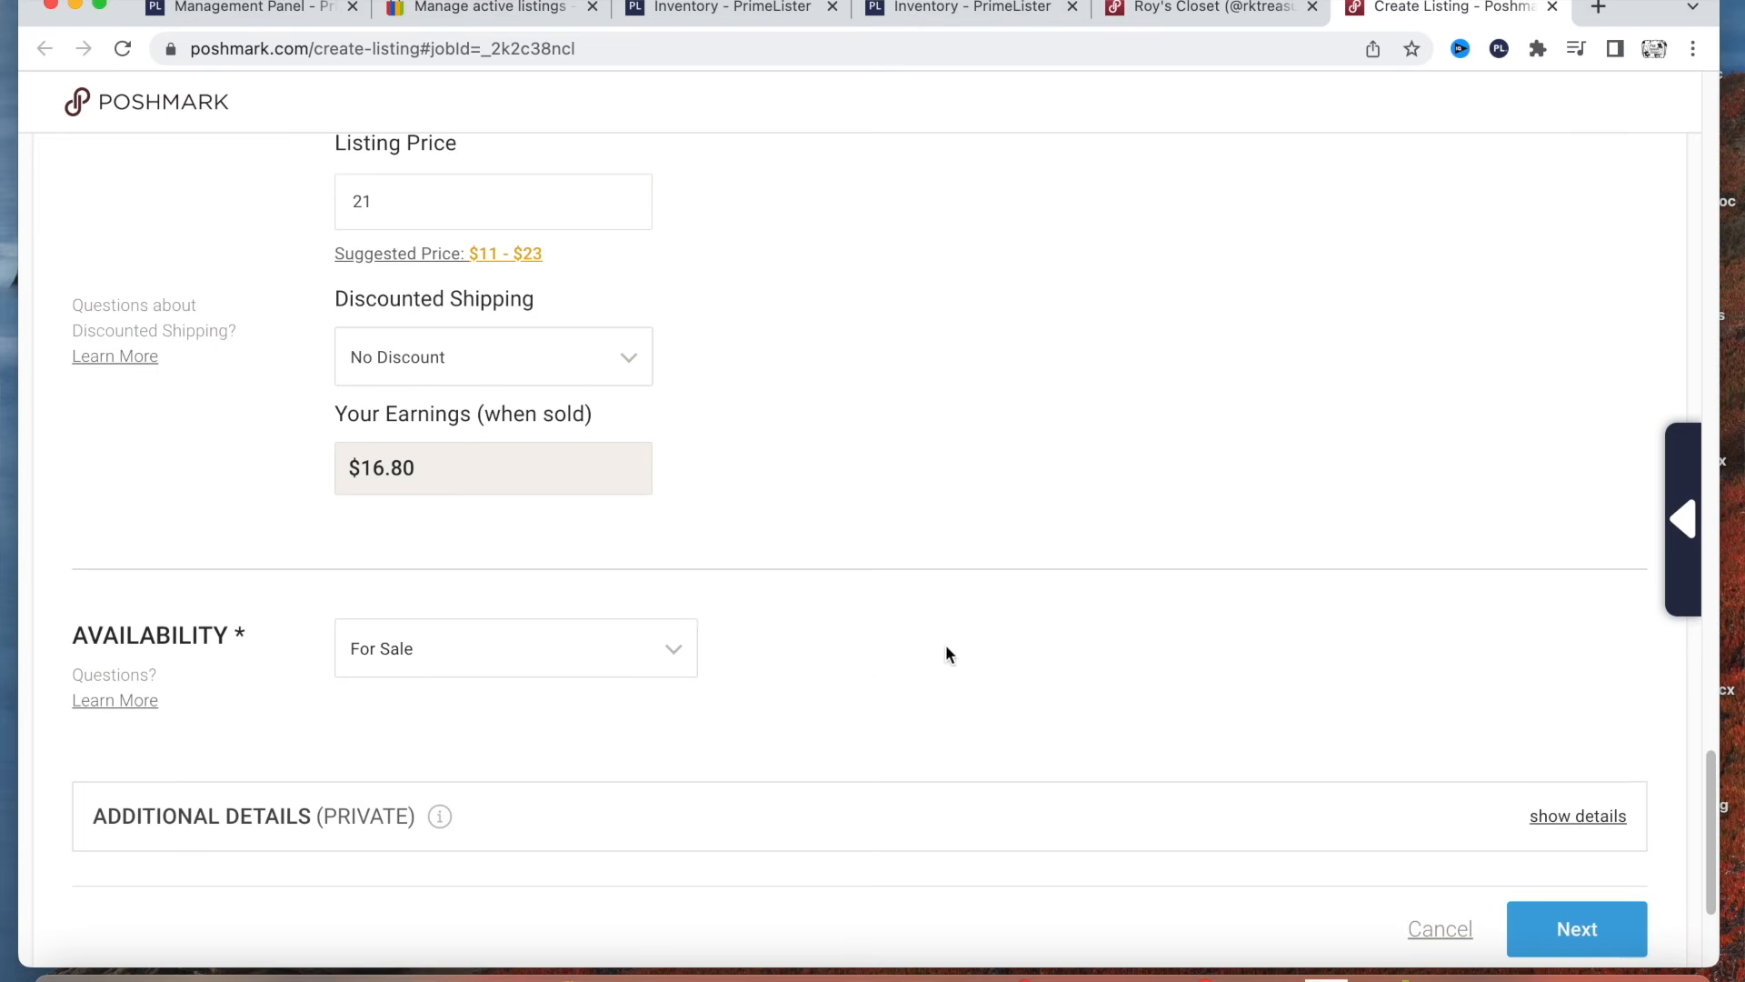
pyautogui.click(677, 647)
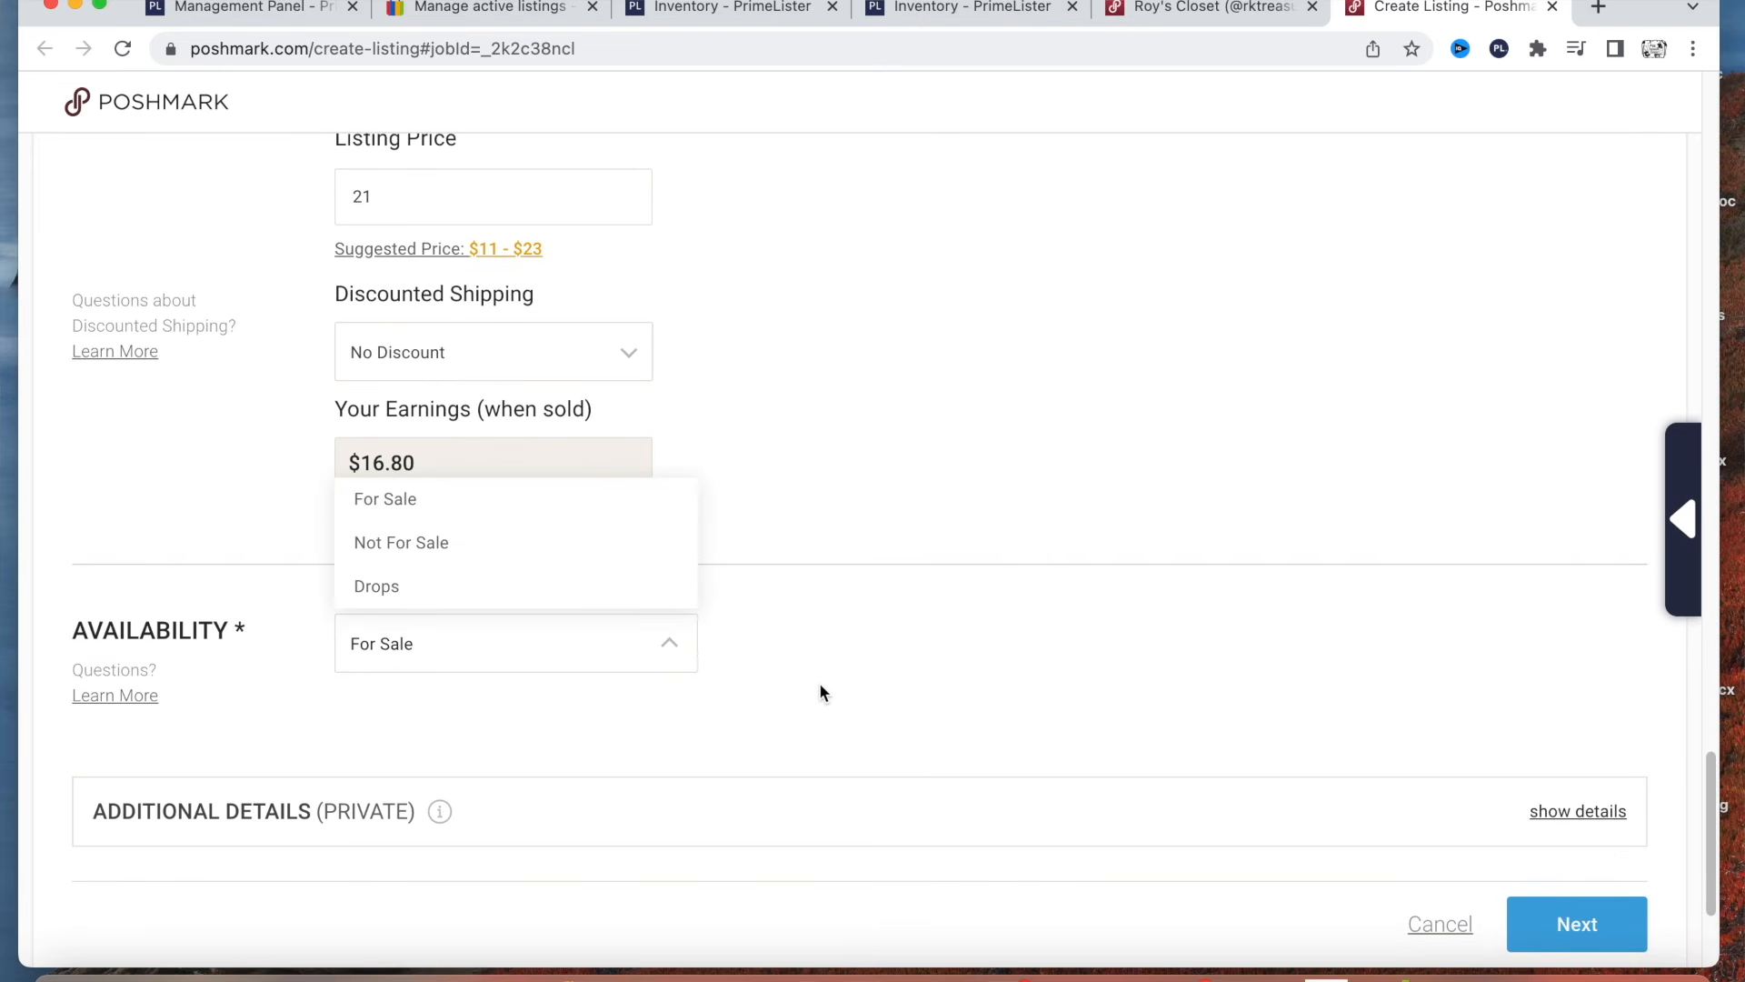
pyautogui.scroll(-4, 718, 645)
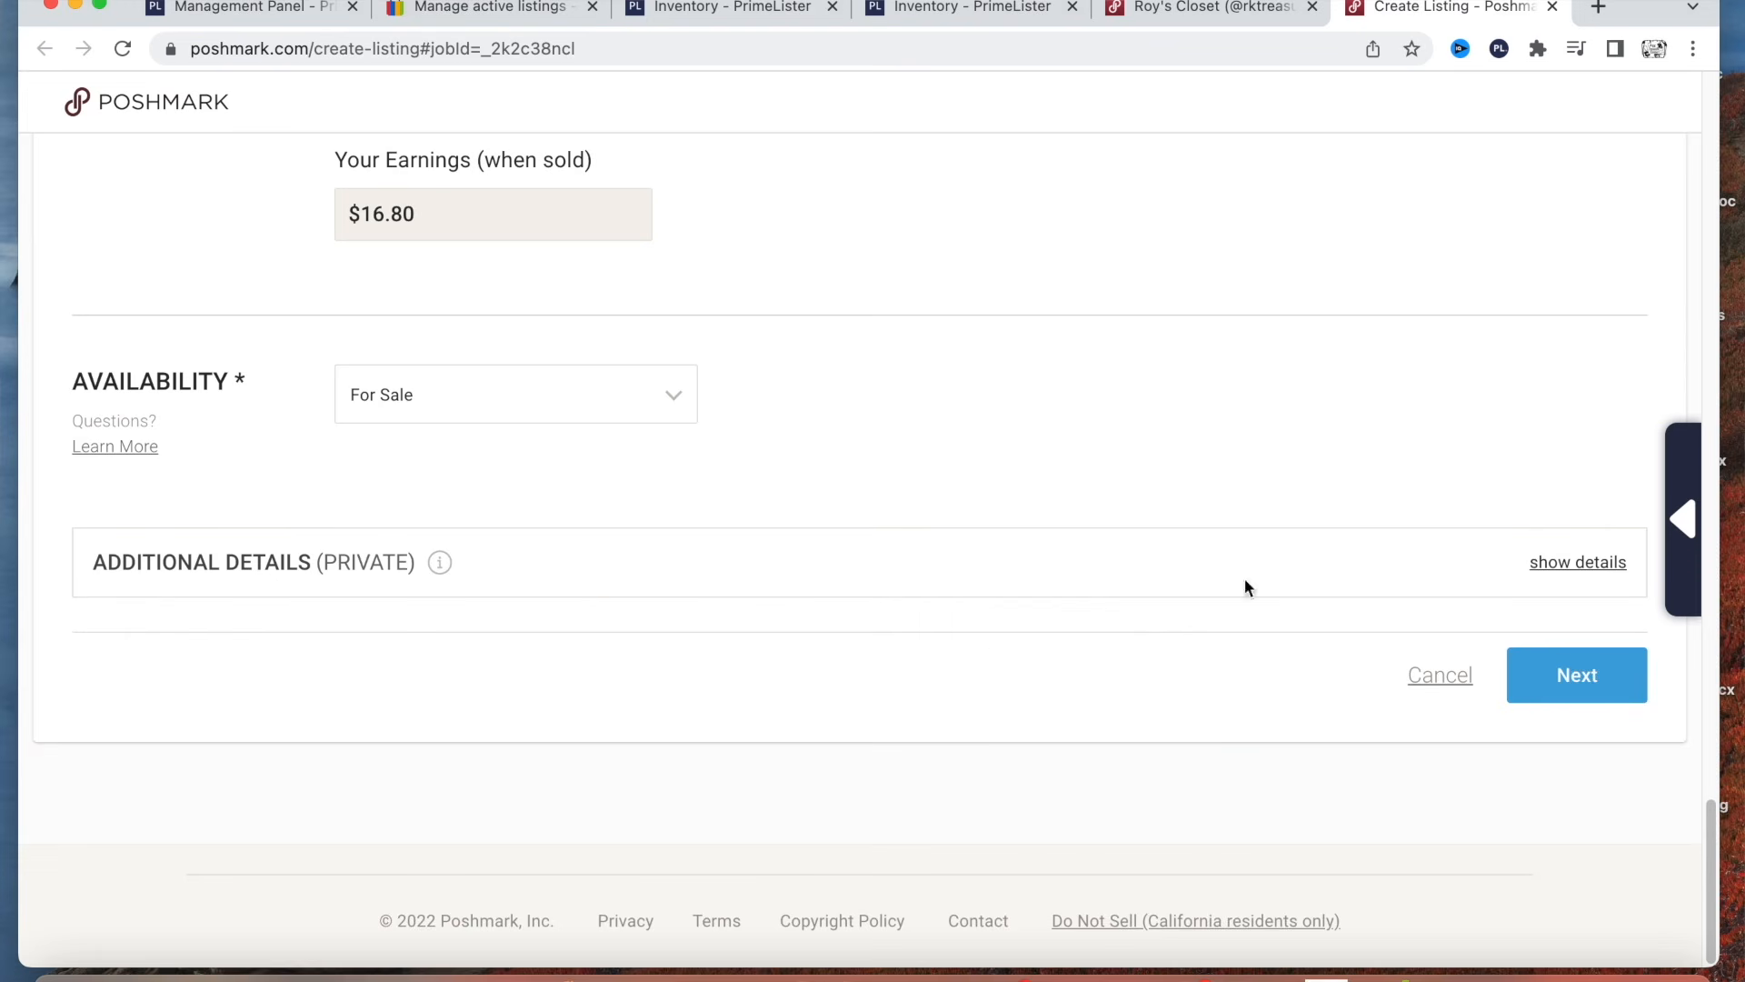
# Expand the private additional details, leave them blank, and publish the listing without connecting any social networks.
pyautogui.click(1592, 569)
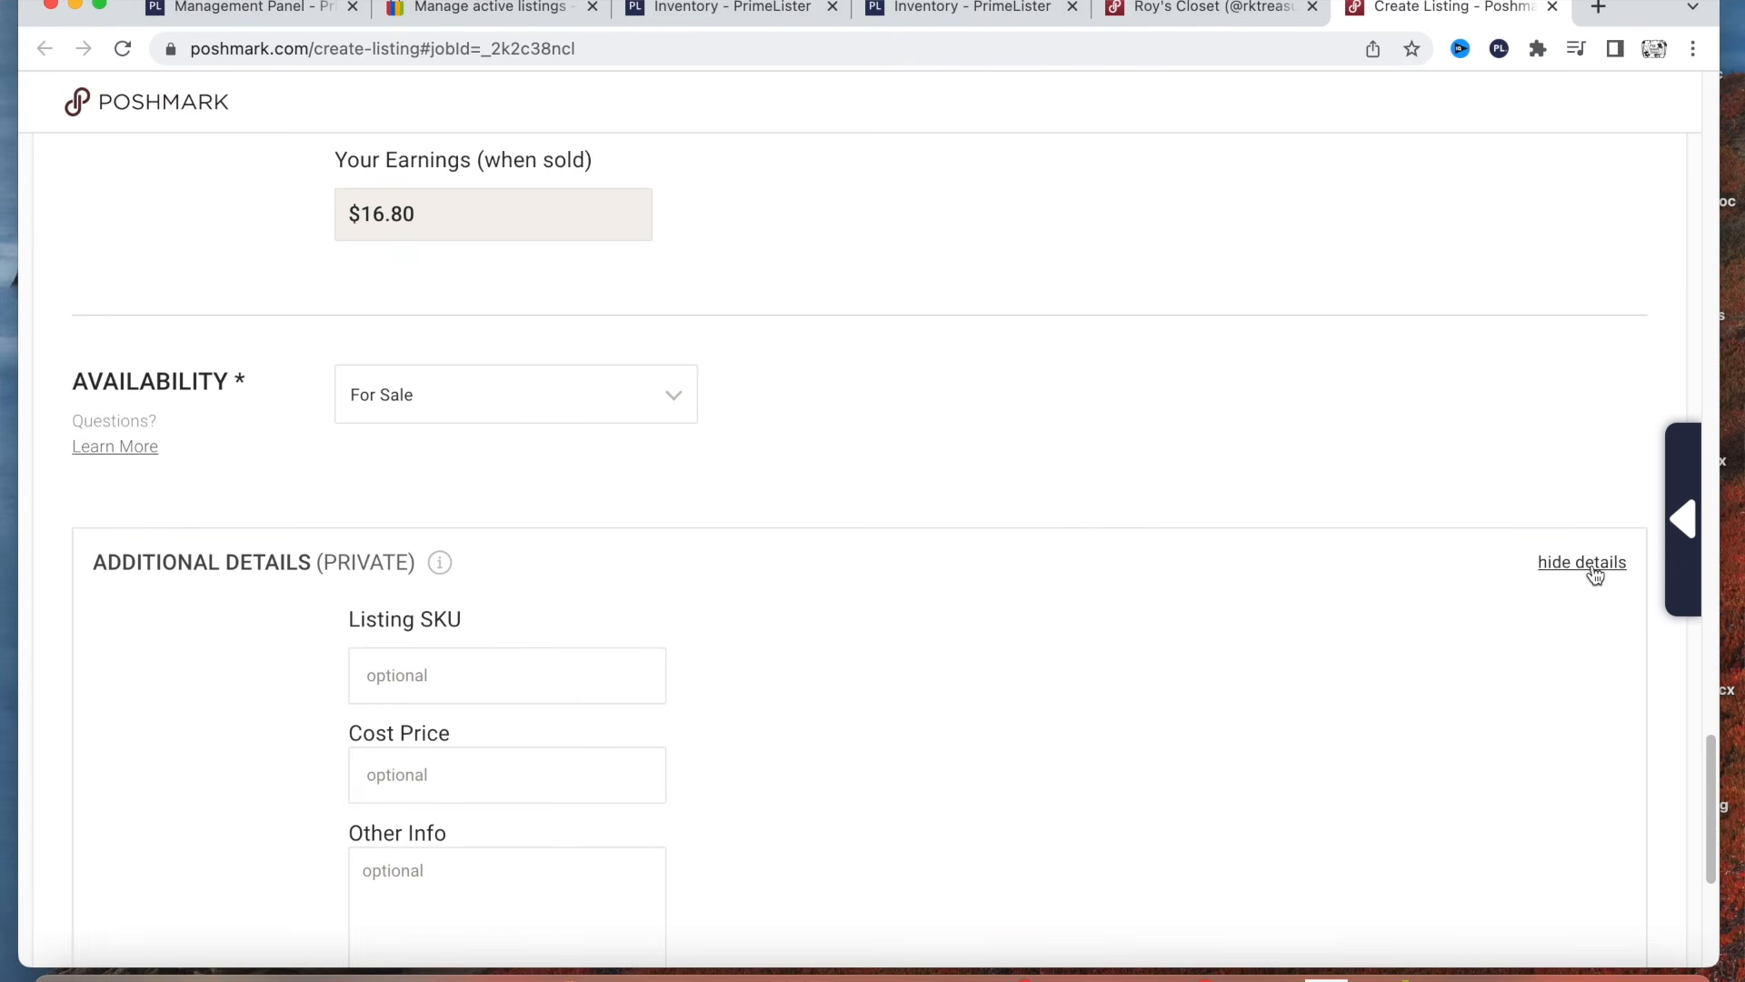
pyautogui.scroll(-5, 974, 798)
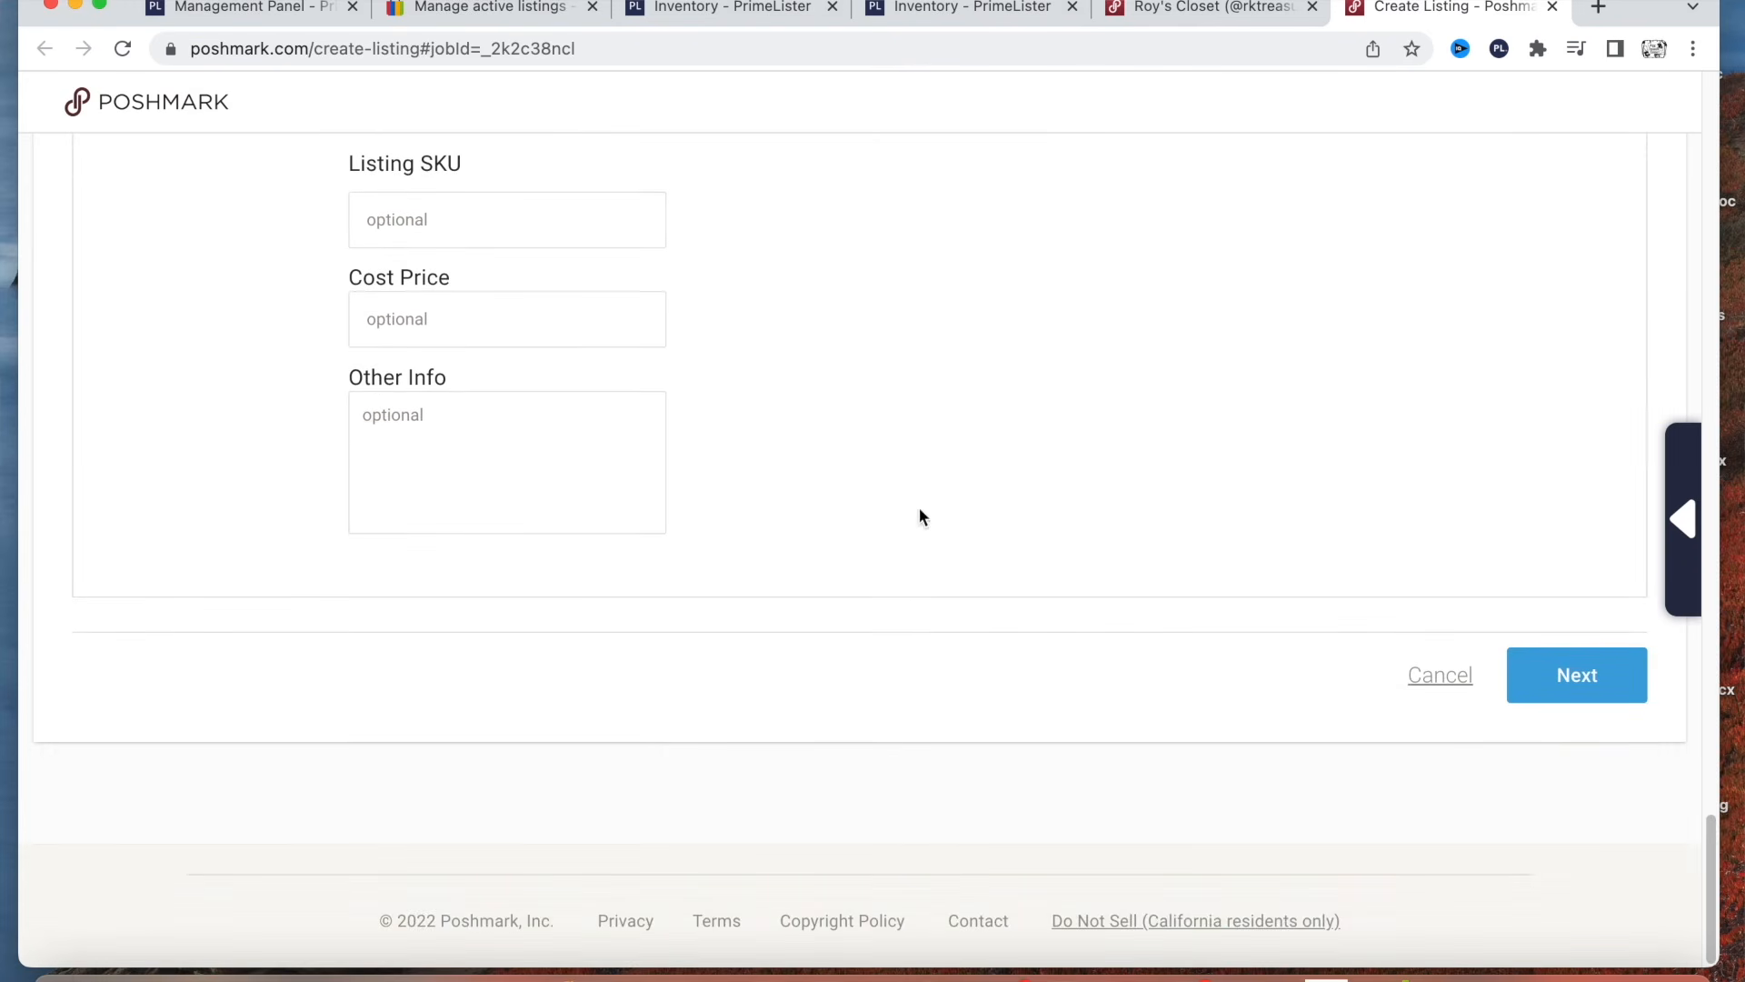
pyautogui.click(1596, 692)
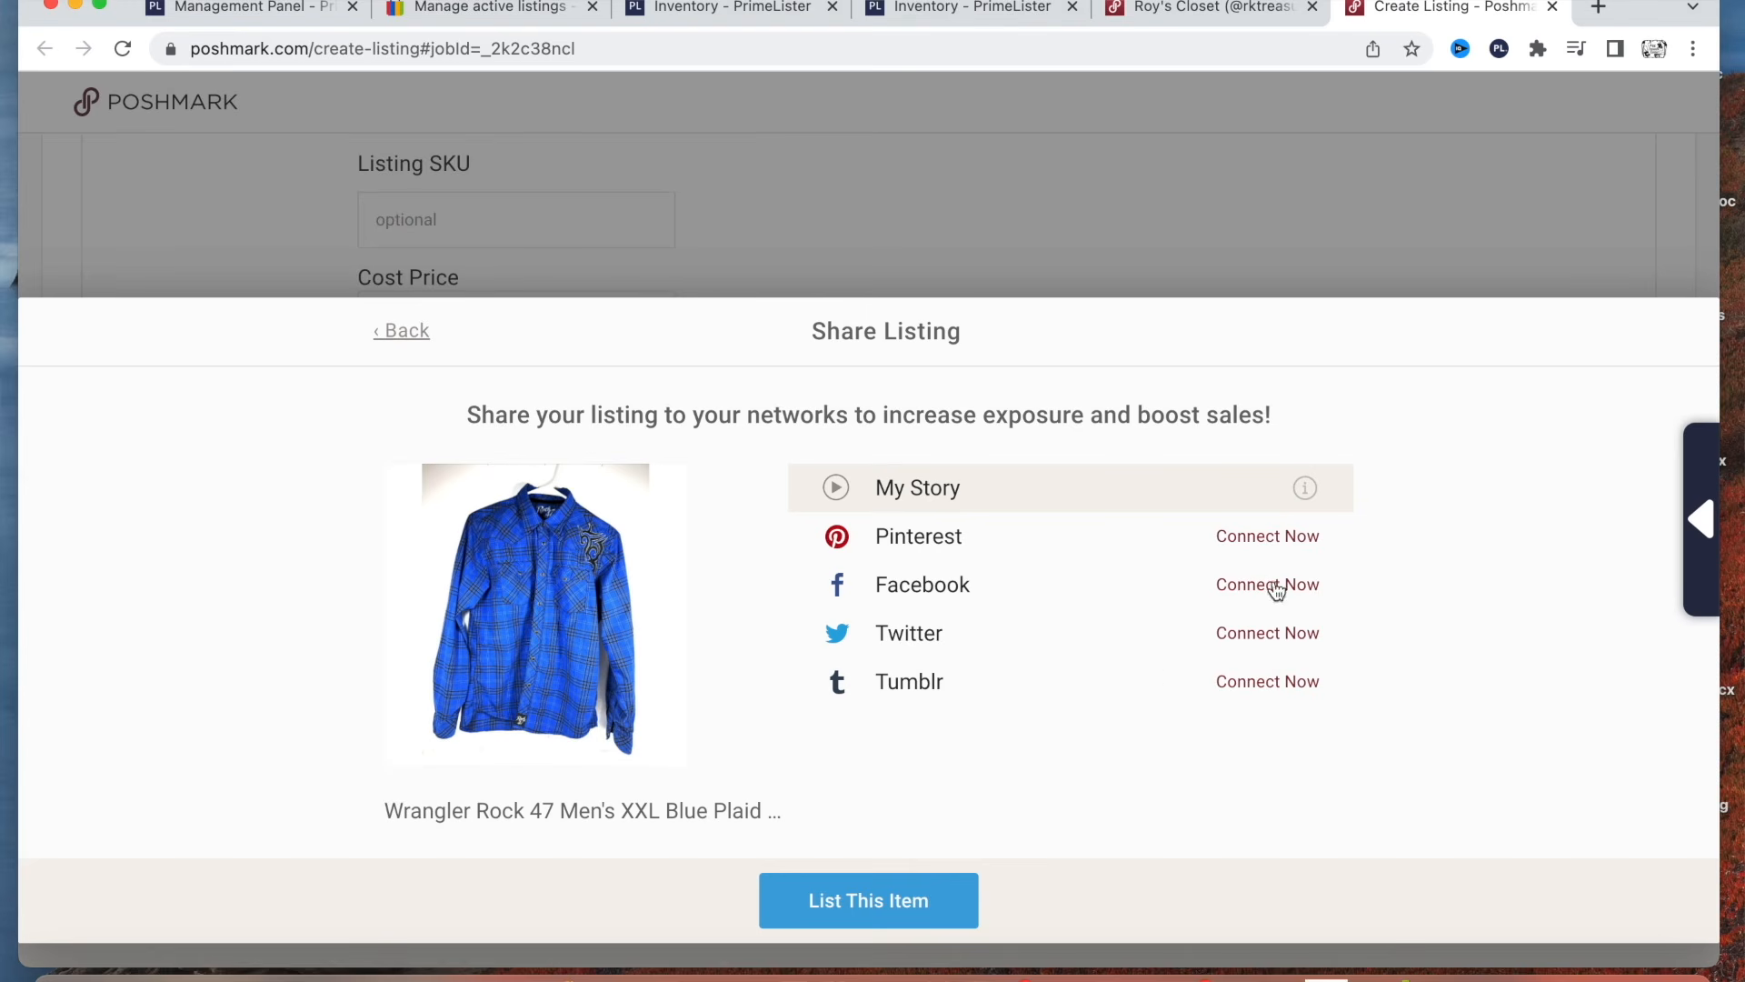
pyautogui.click(884, 917)
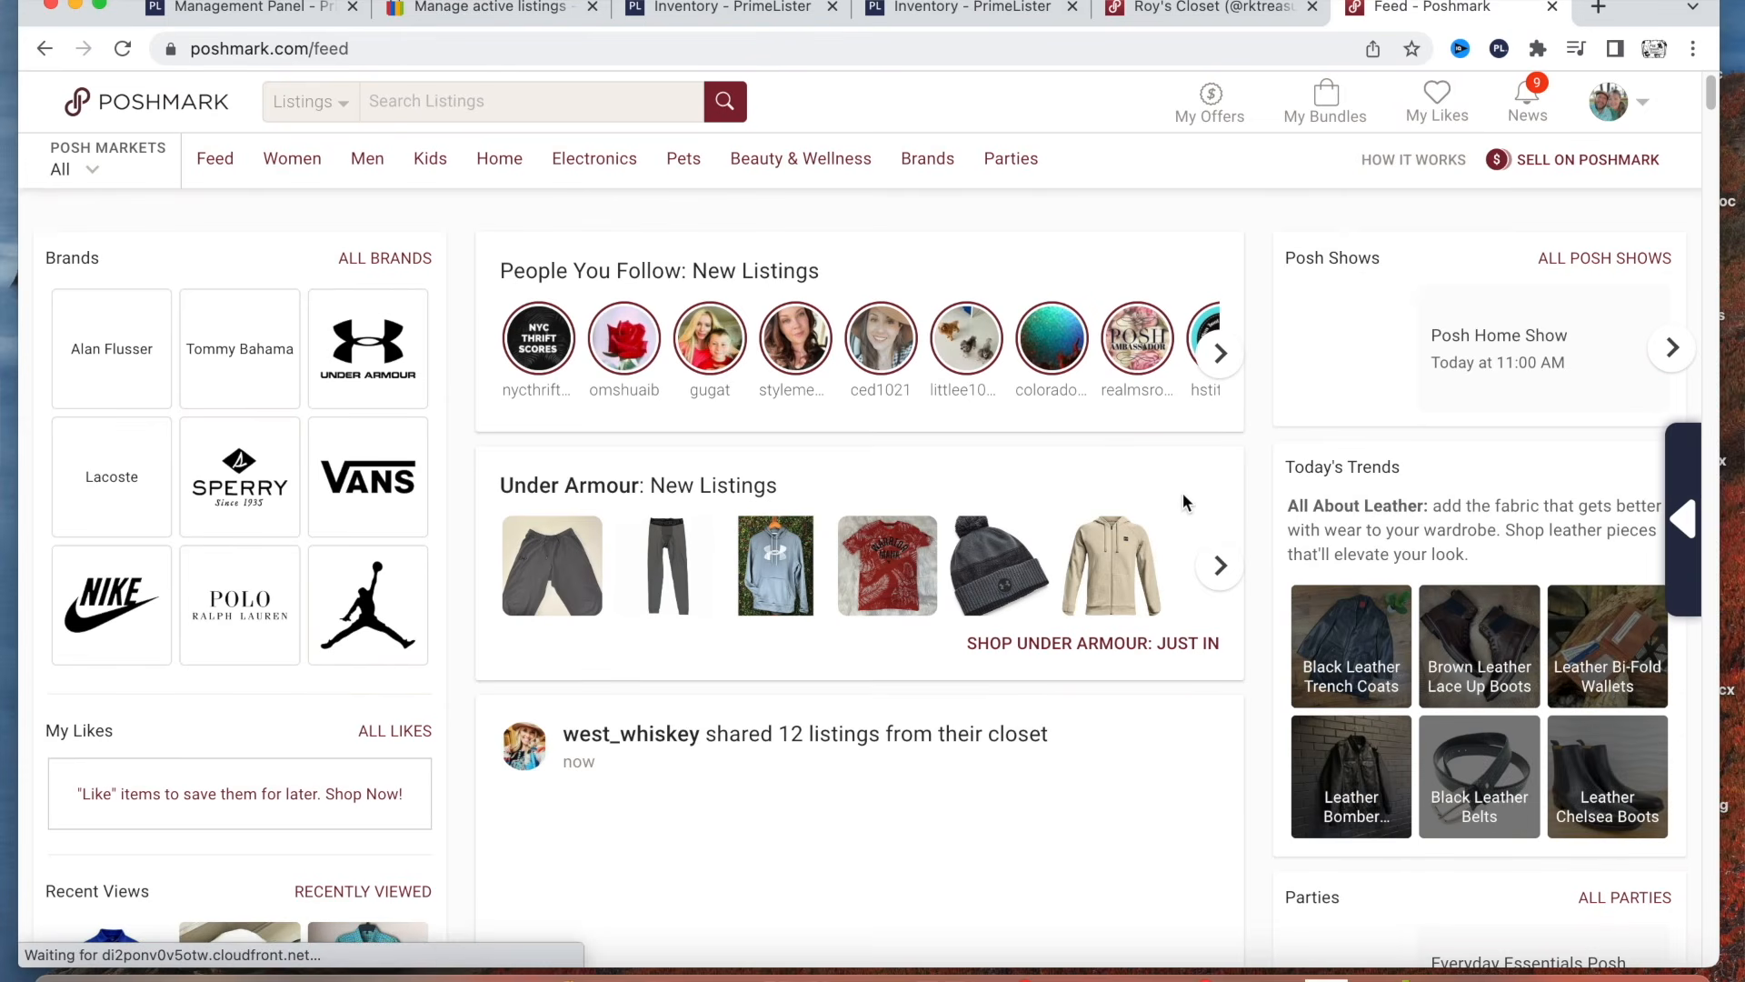
# Go from the Poshmark feed to the seller's closet and look over its listings.
pyautogui.scroll(-2, 1144, 514)
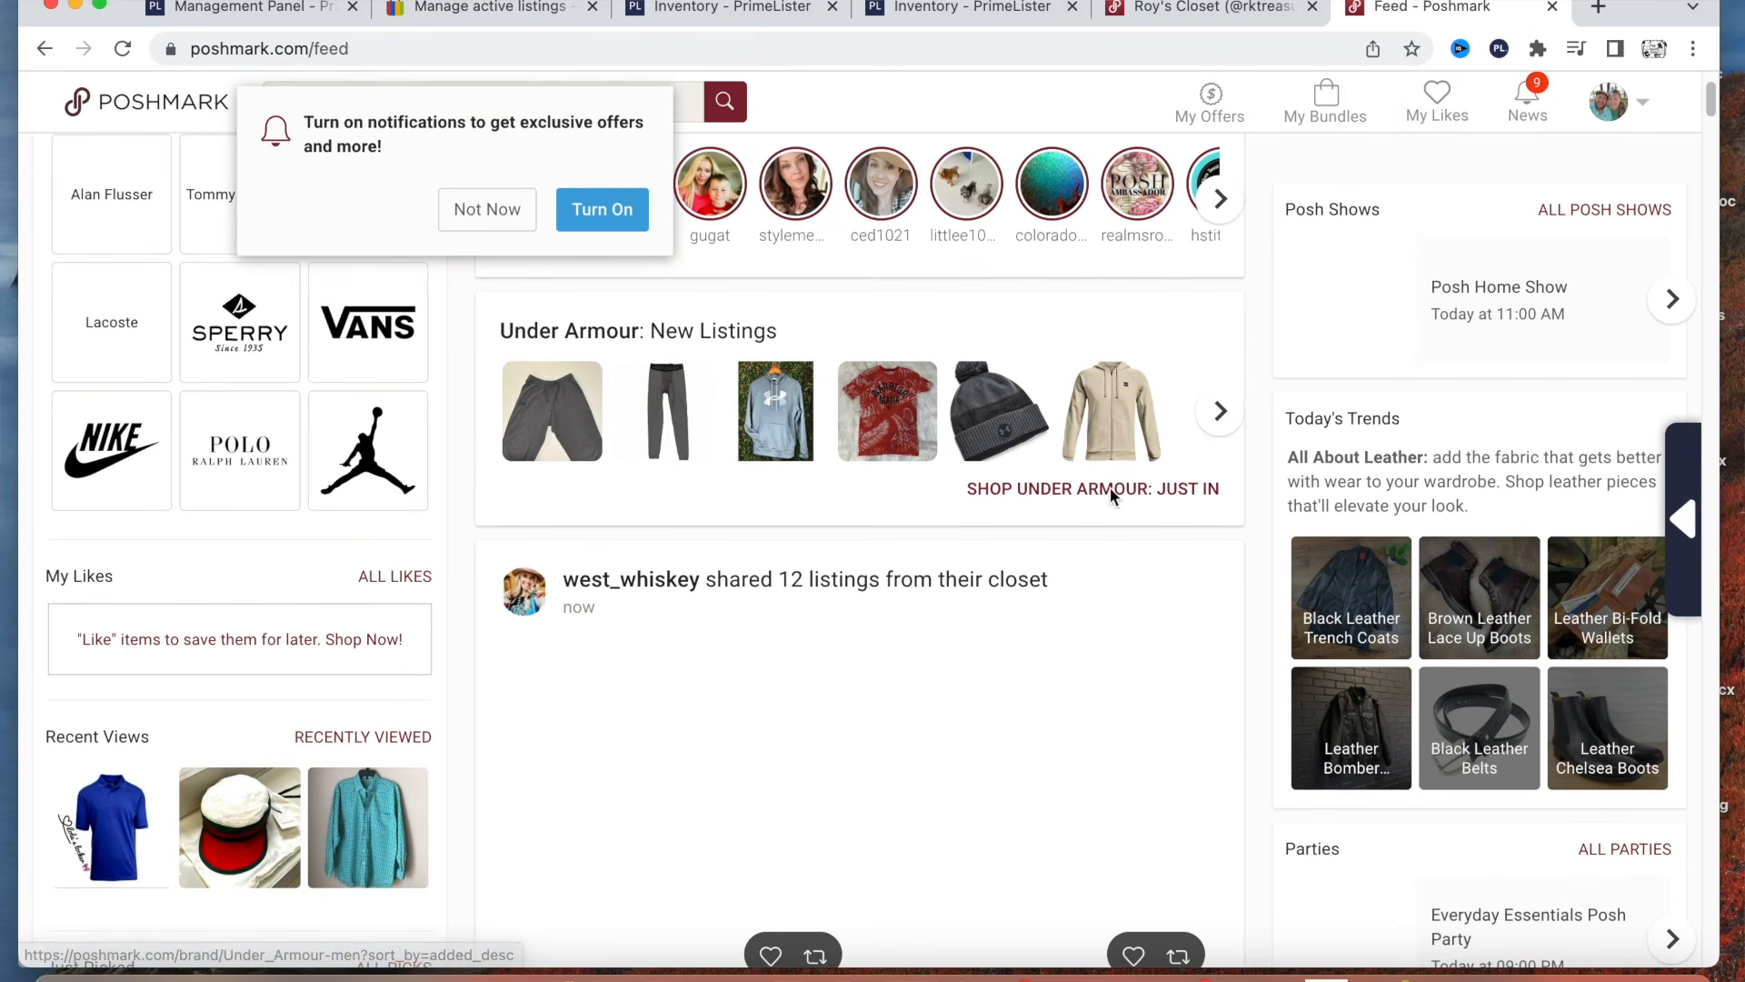
pyautogui.scroll(2, 1131, 509)
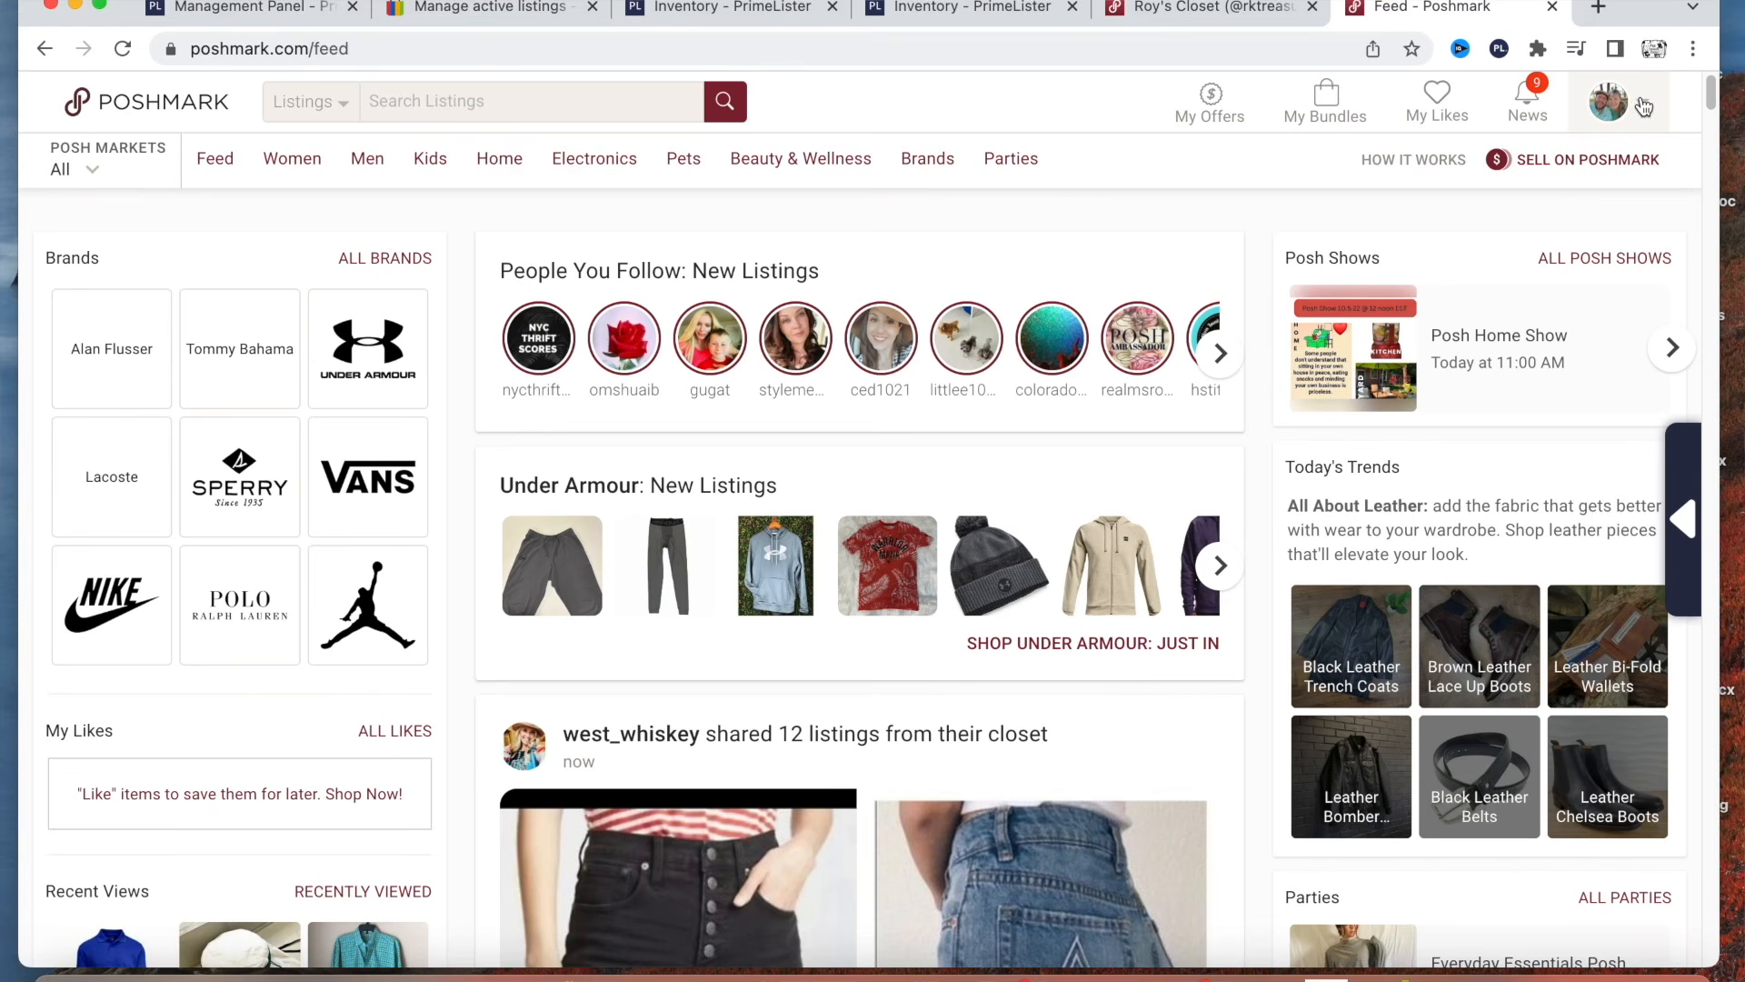
pyautogui.moveTo(1639, 107)
pyautogui.click(1538, 160)
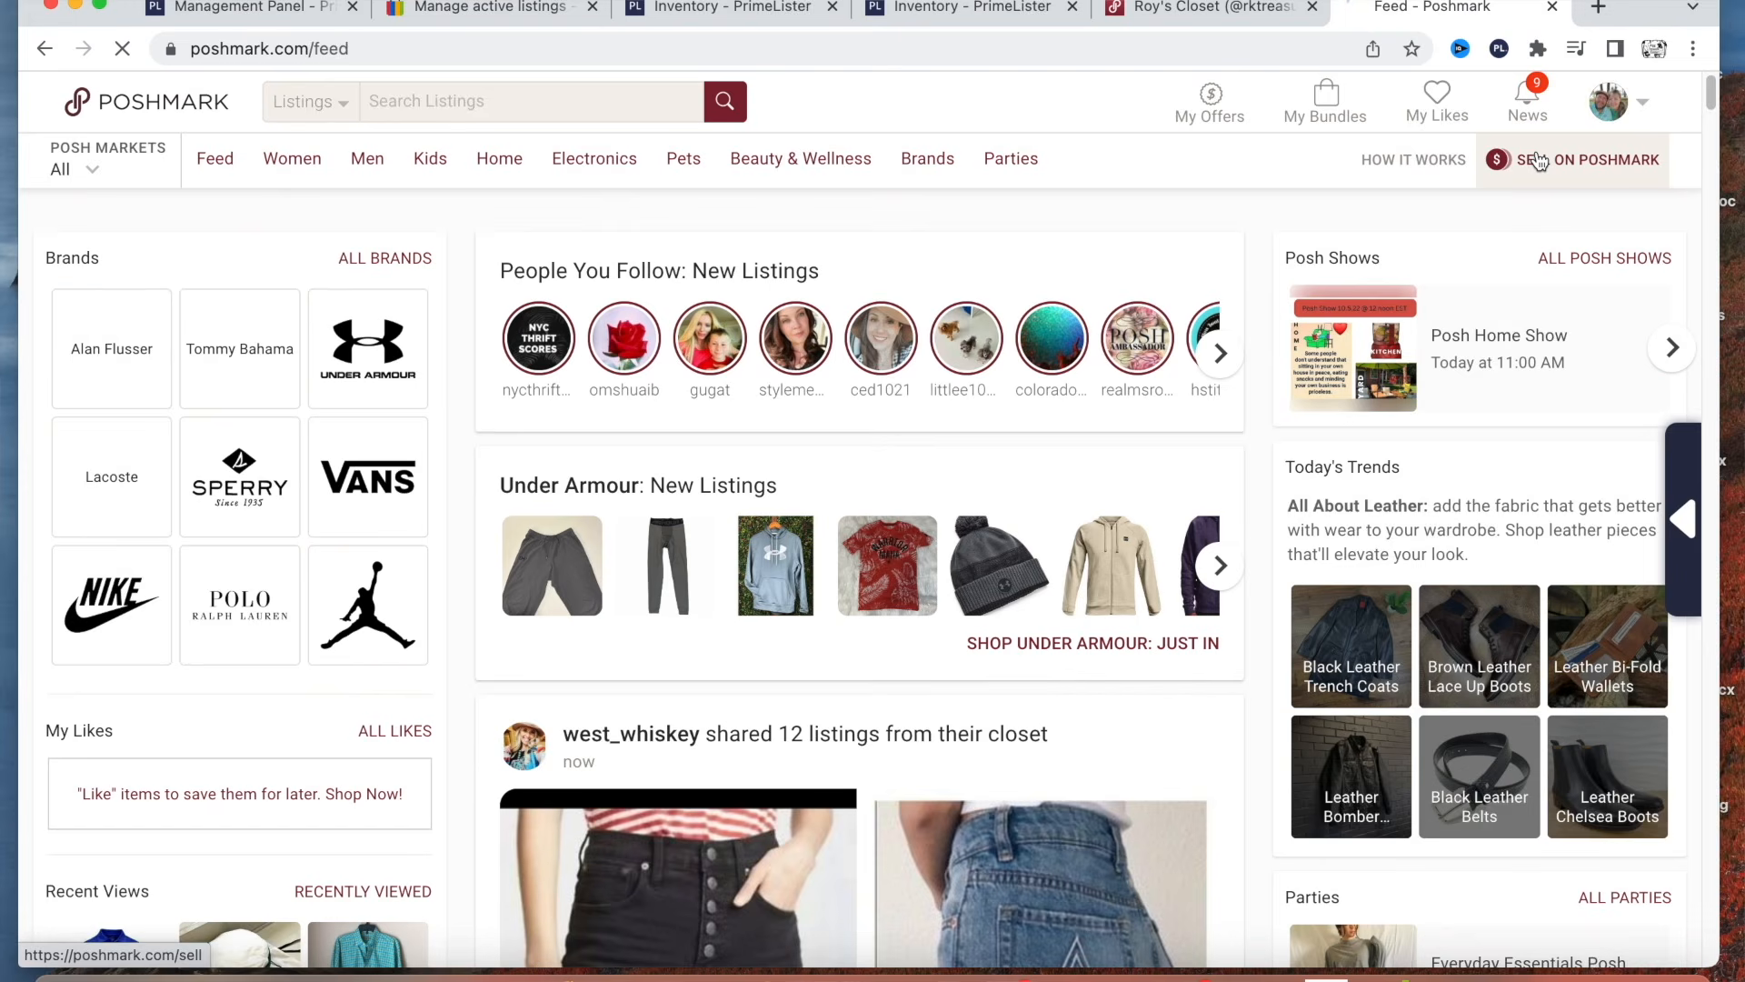
pyautogui.scroll(-3, 903, 541)
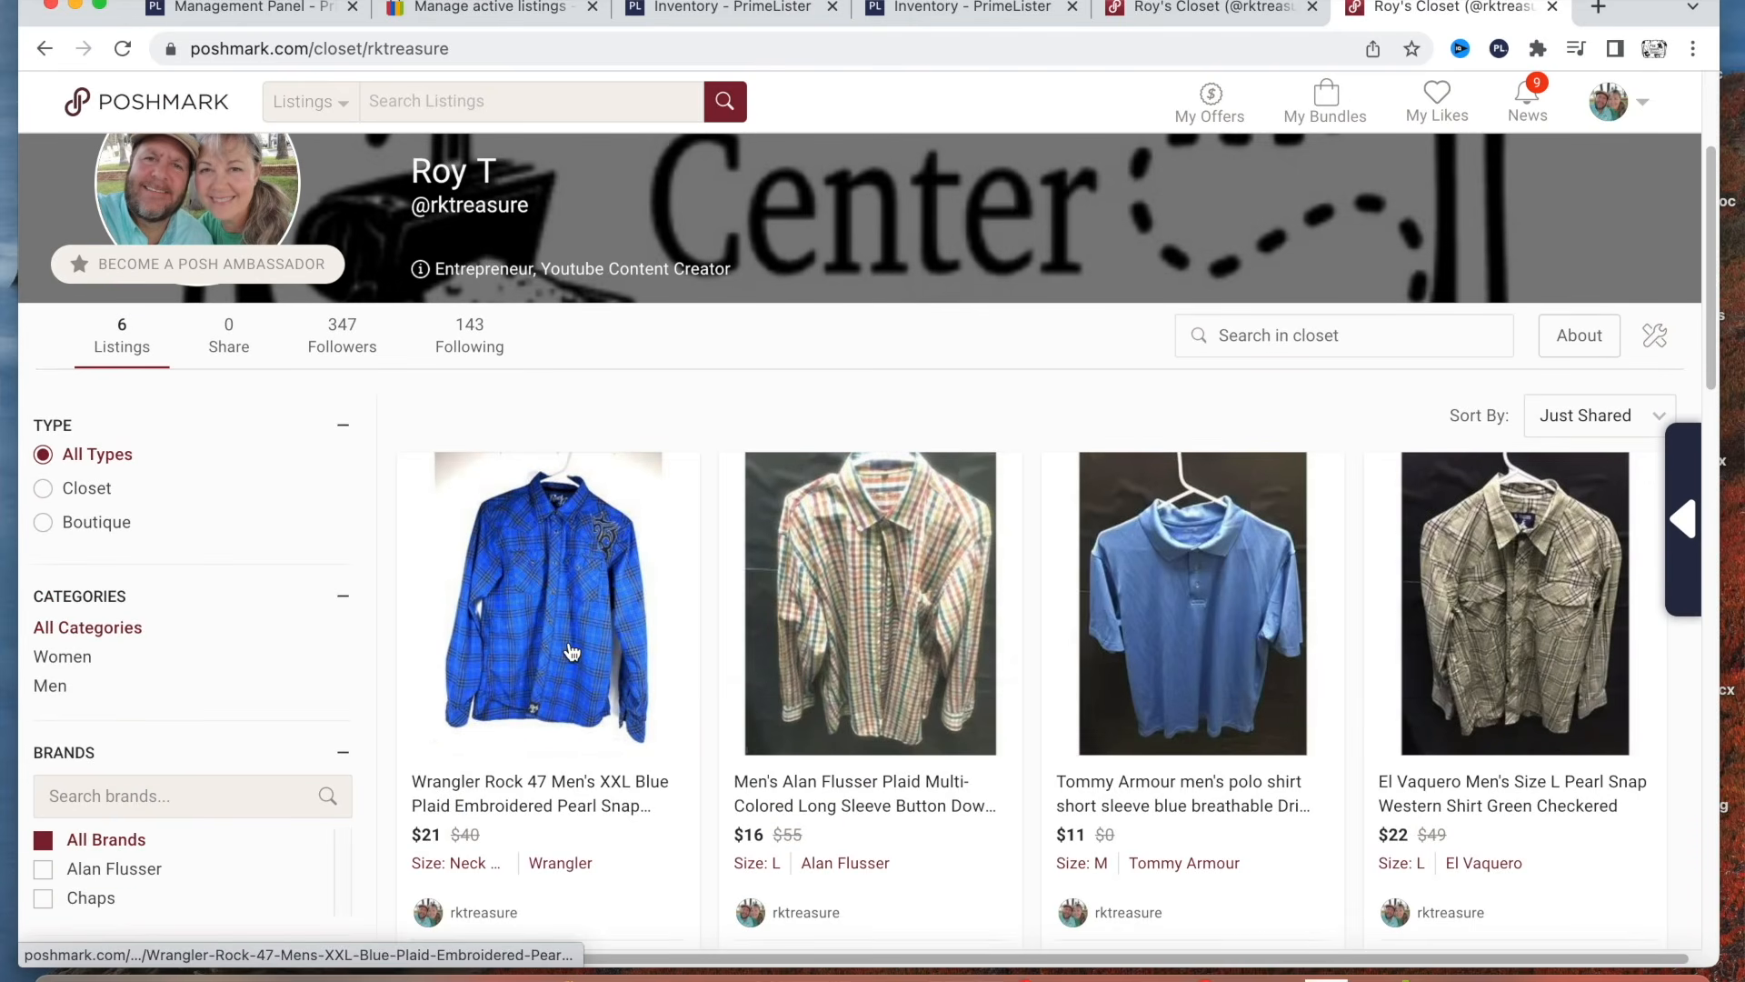
pyautogui.scroll(-1, 553, 672)
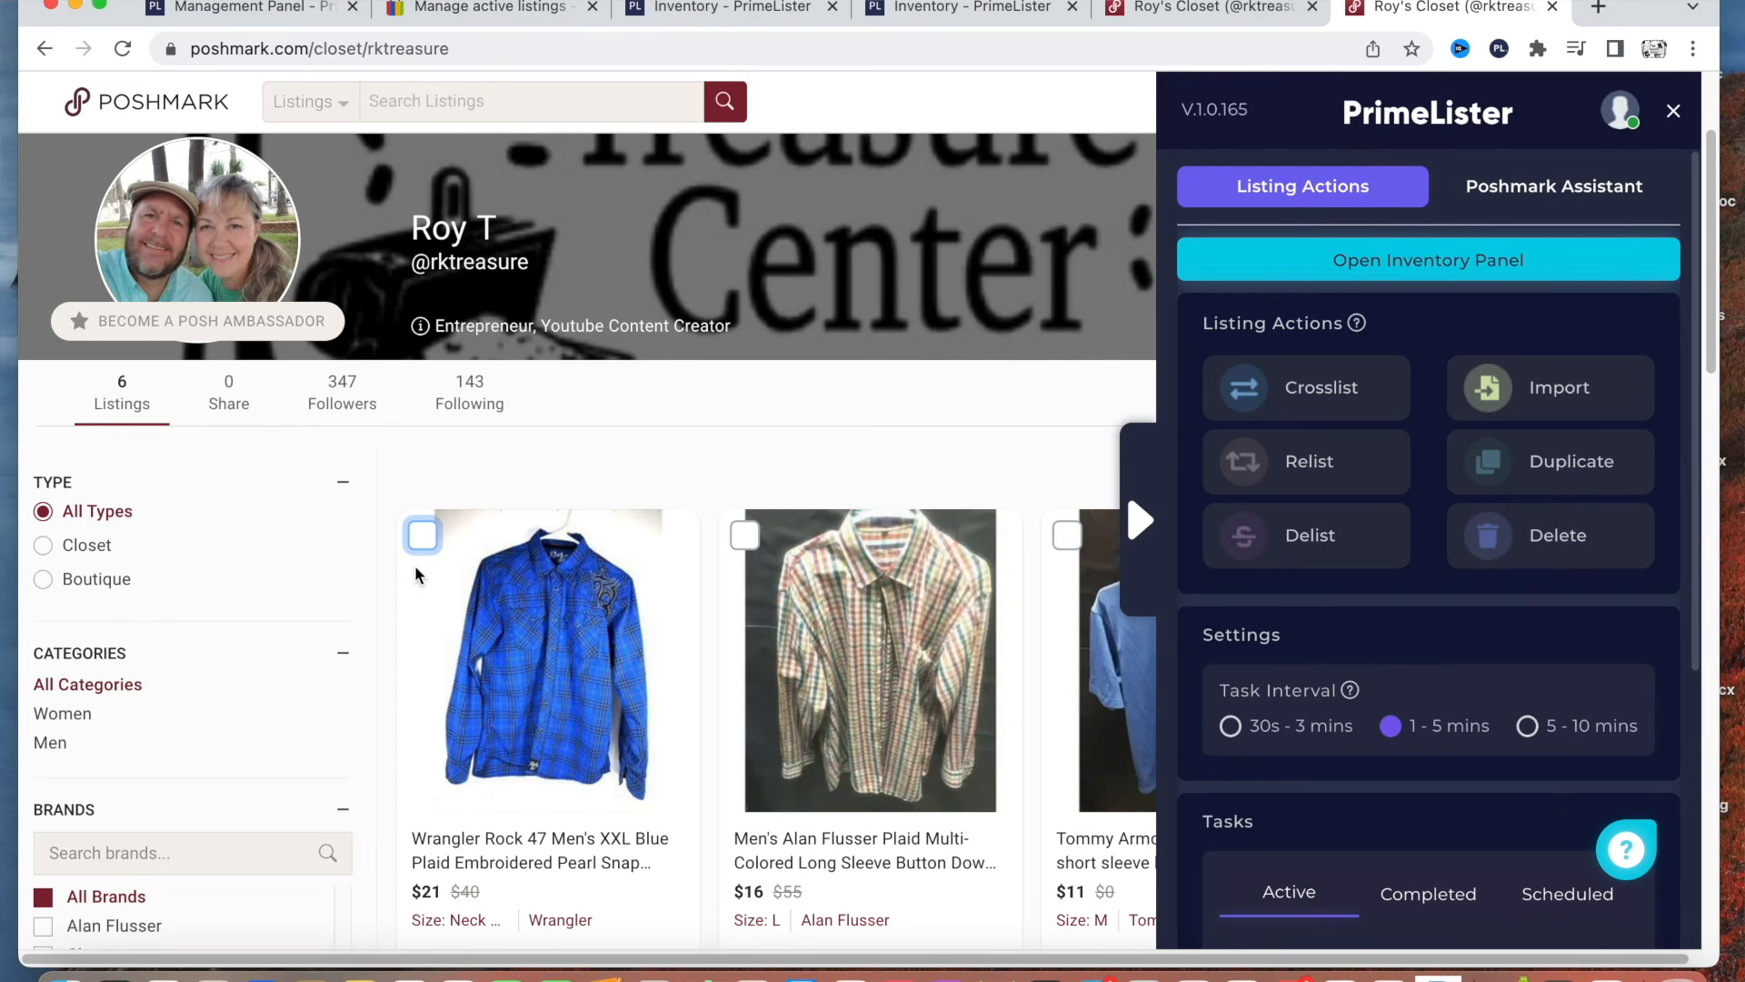
# Select the blue Wrangler Rock 47 shirt, view the target marketplaces offered for crosslisting, and cancel.
pyautogui.click(423, 536)
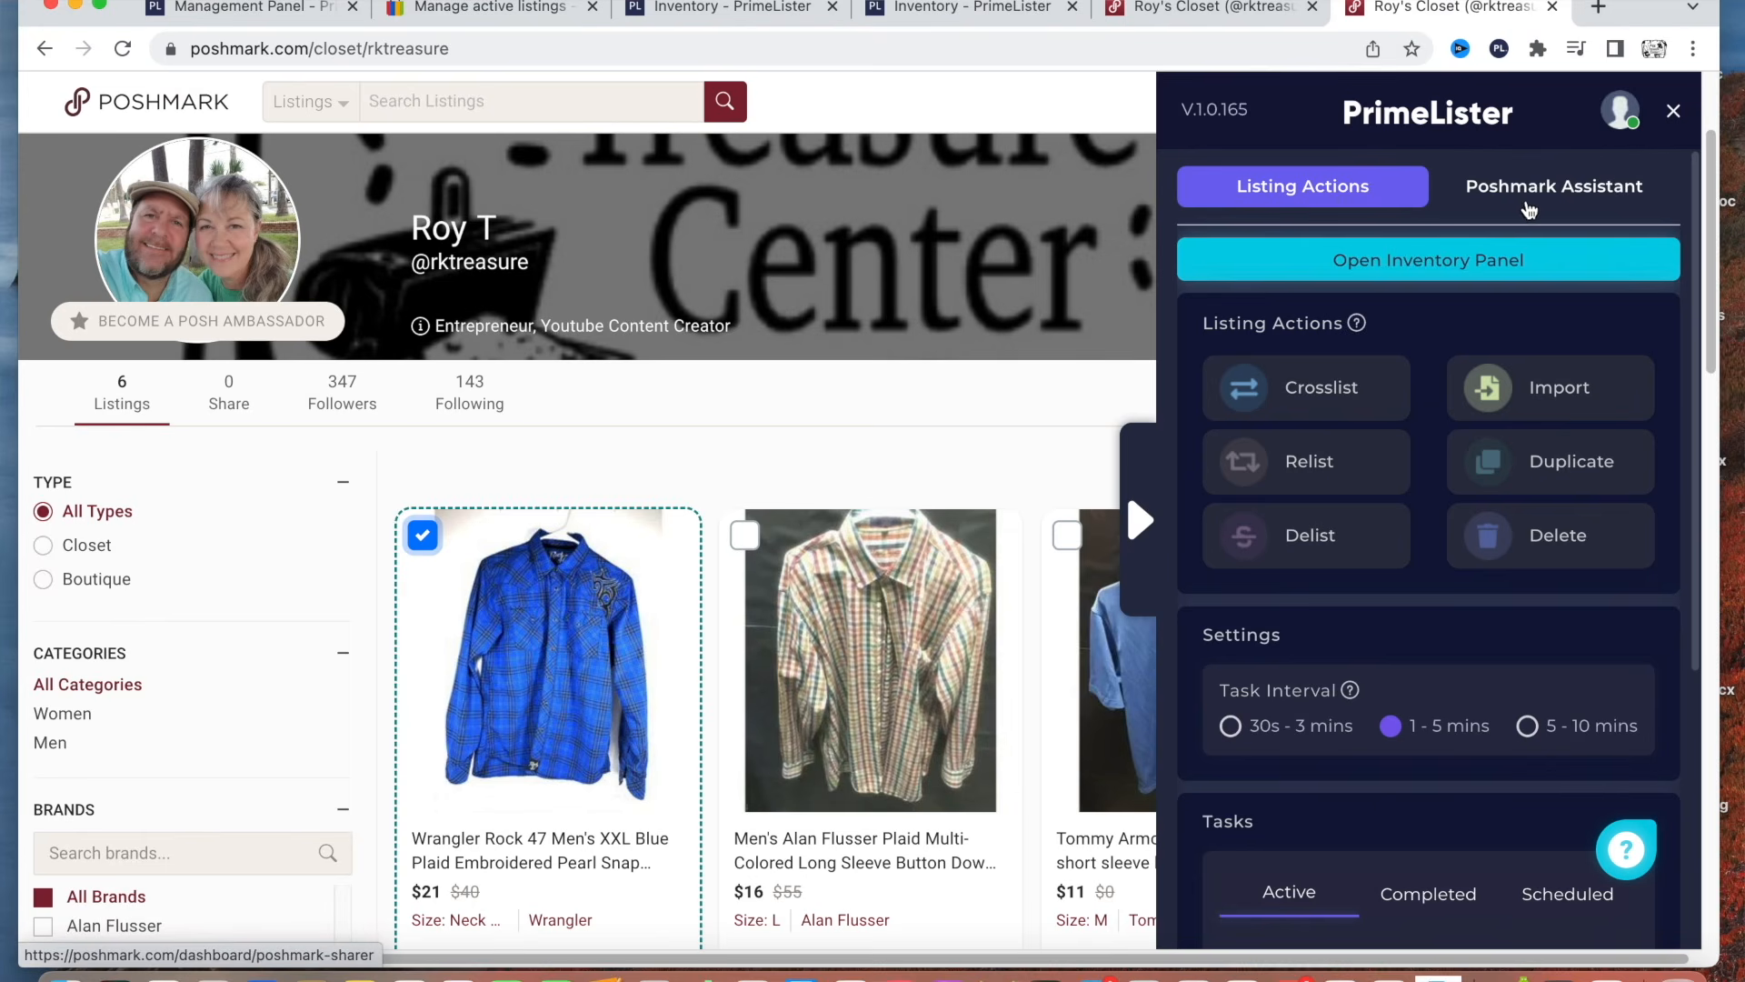
pyautogui.click(1327, 402)
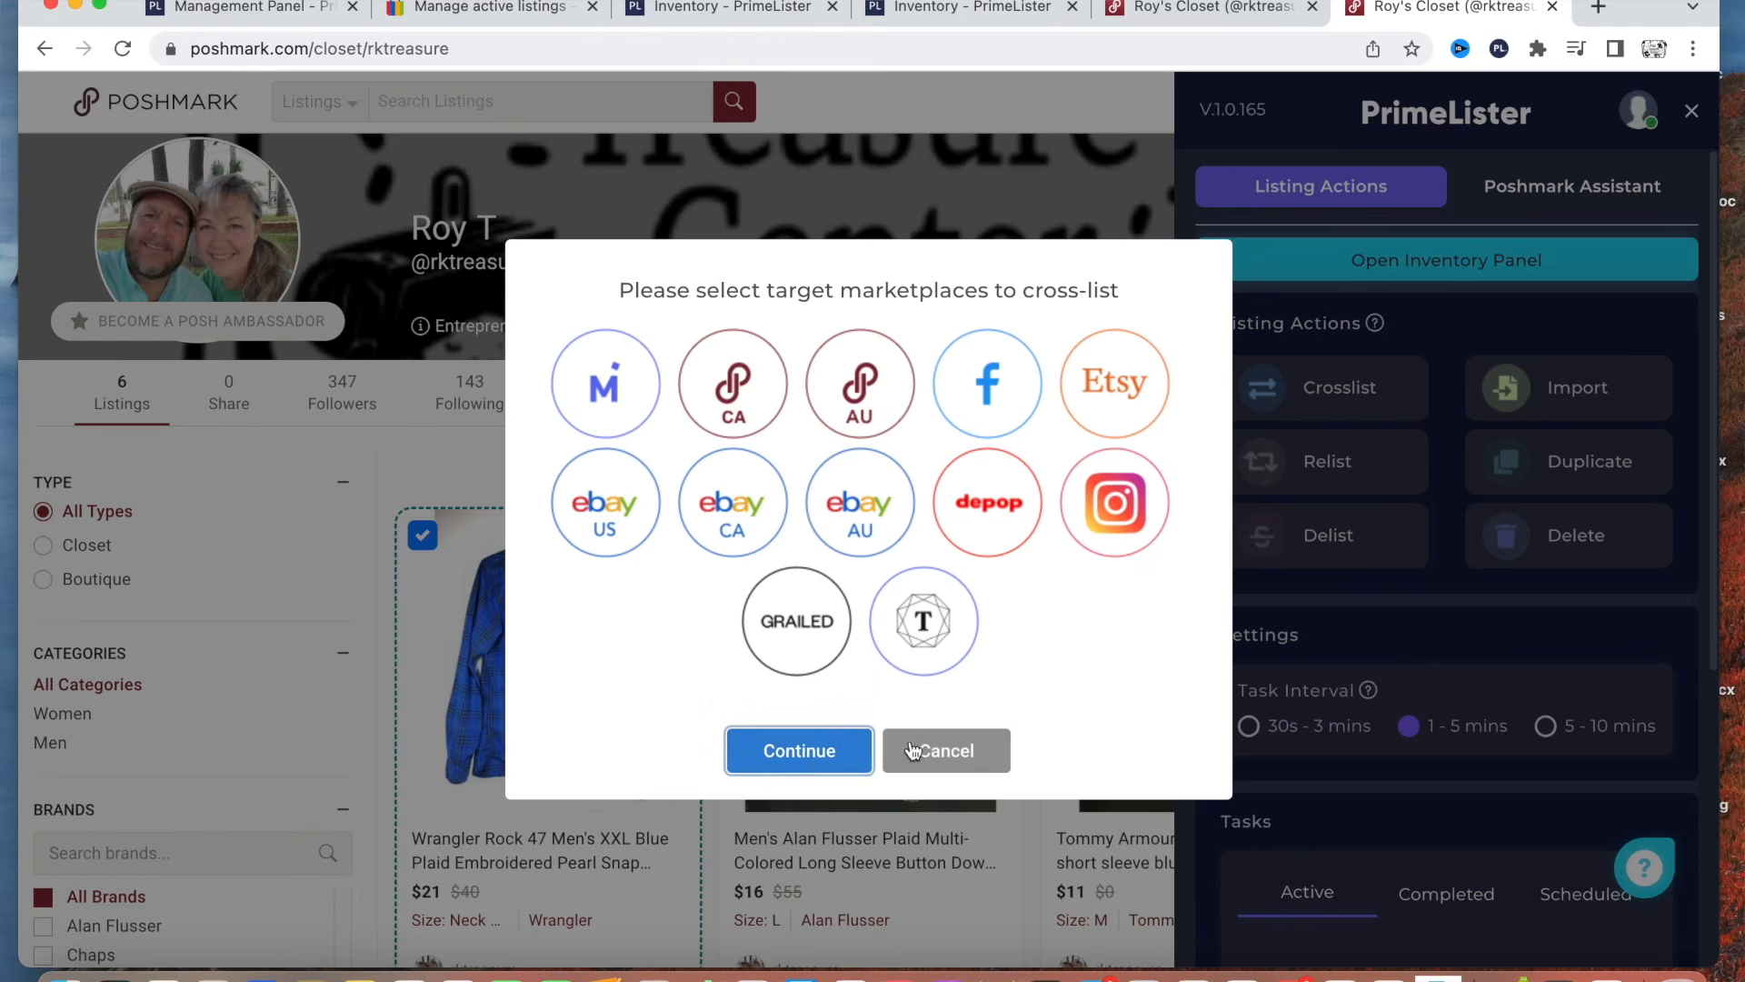
pyautogui.click(938, 753)
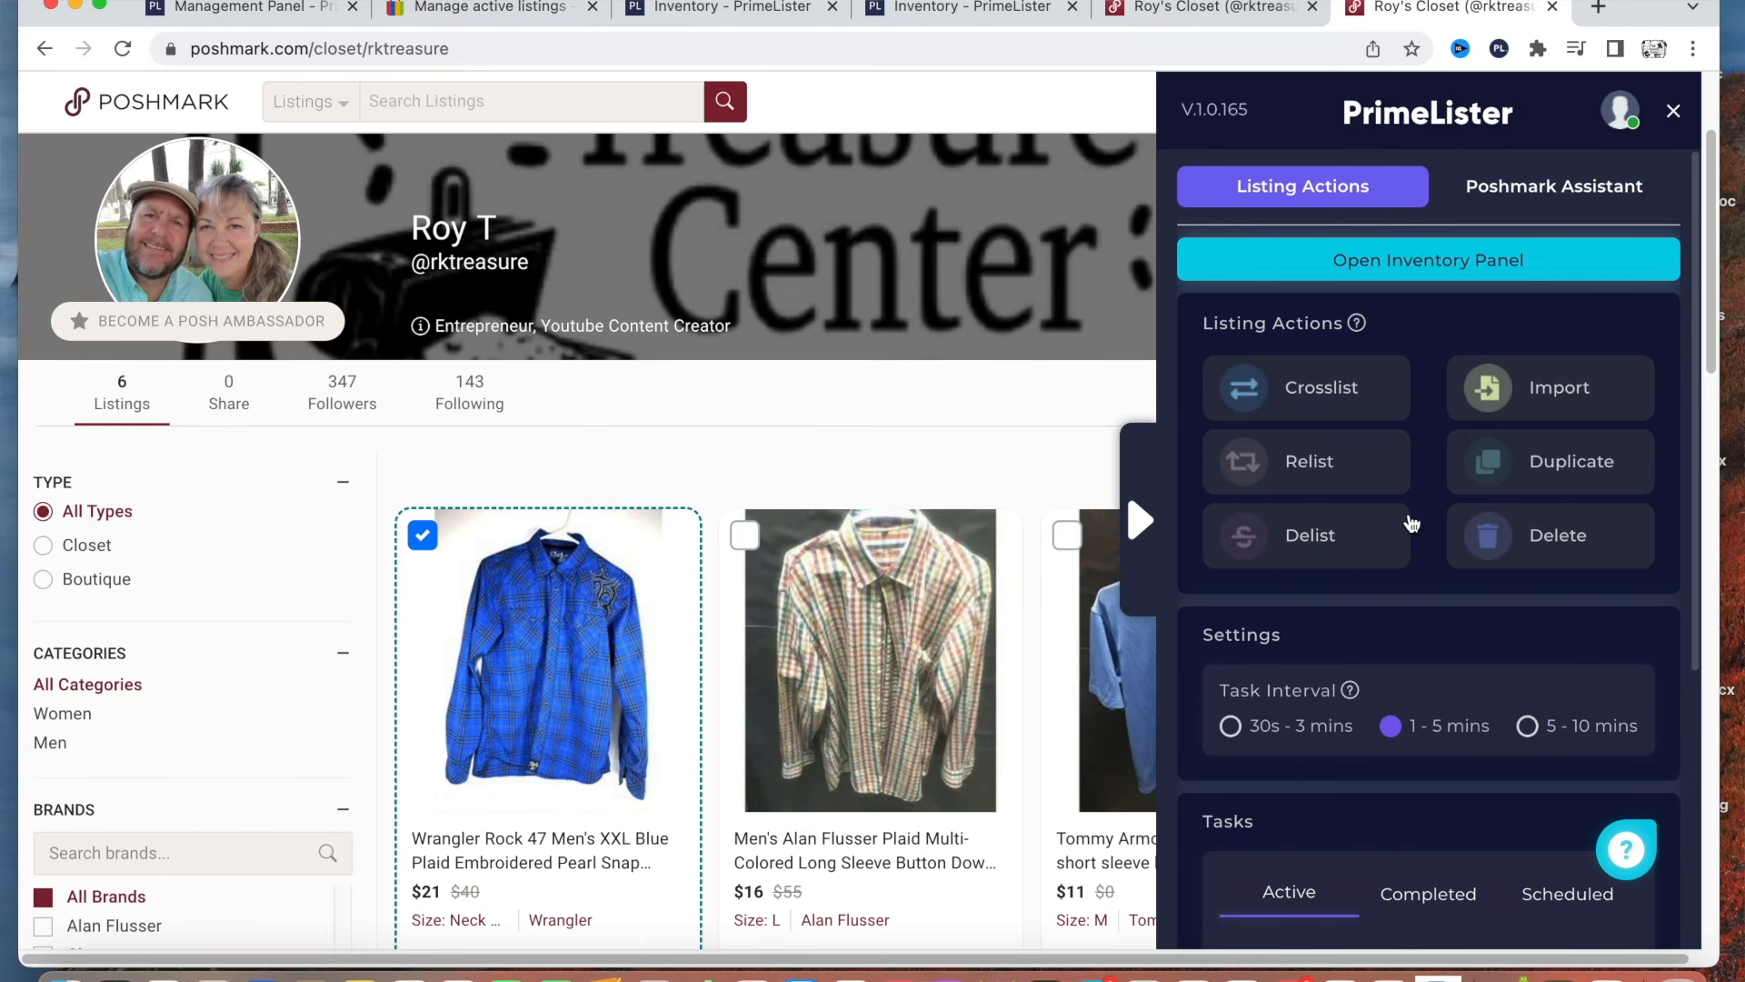
# Set PrimeLister's task interval to 30s - 3 mins.
pyautogui.scroll(-1, 1418, 525)
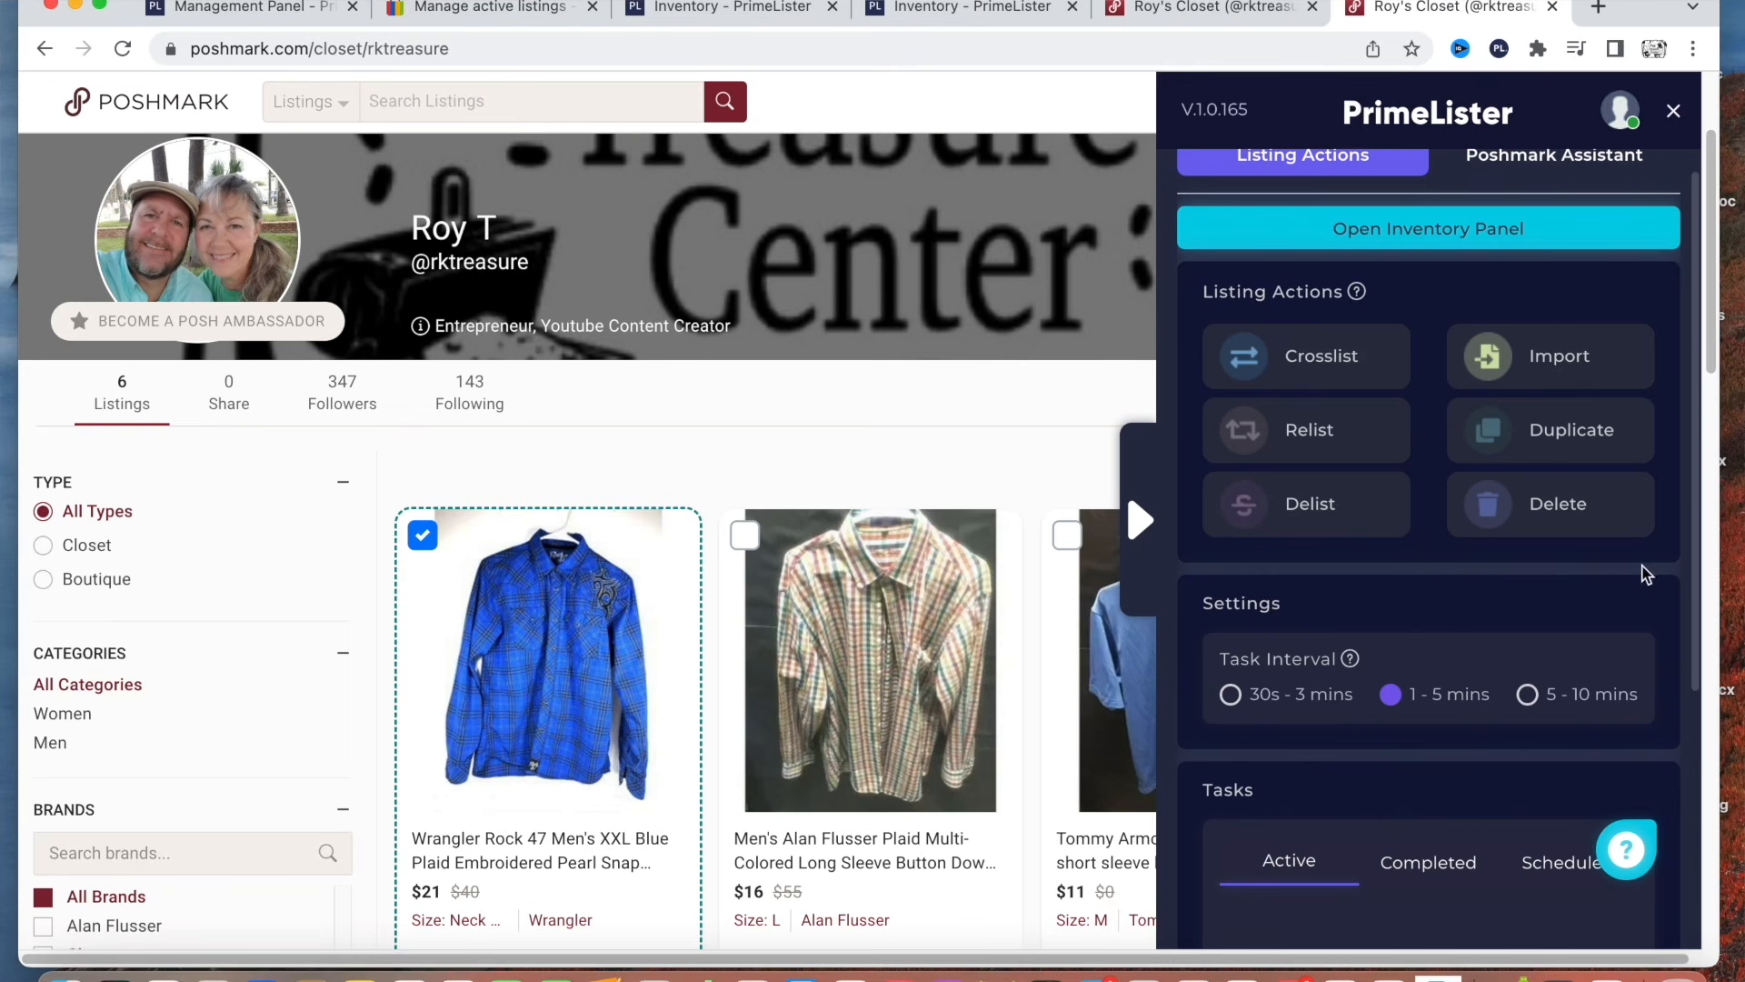
pyautogui.scroll(-2, 1418, 609)
pyautogui.scroll(-2, 1423, 625)
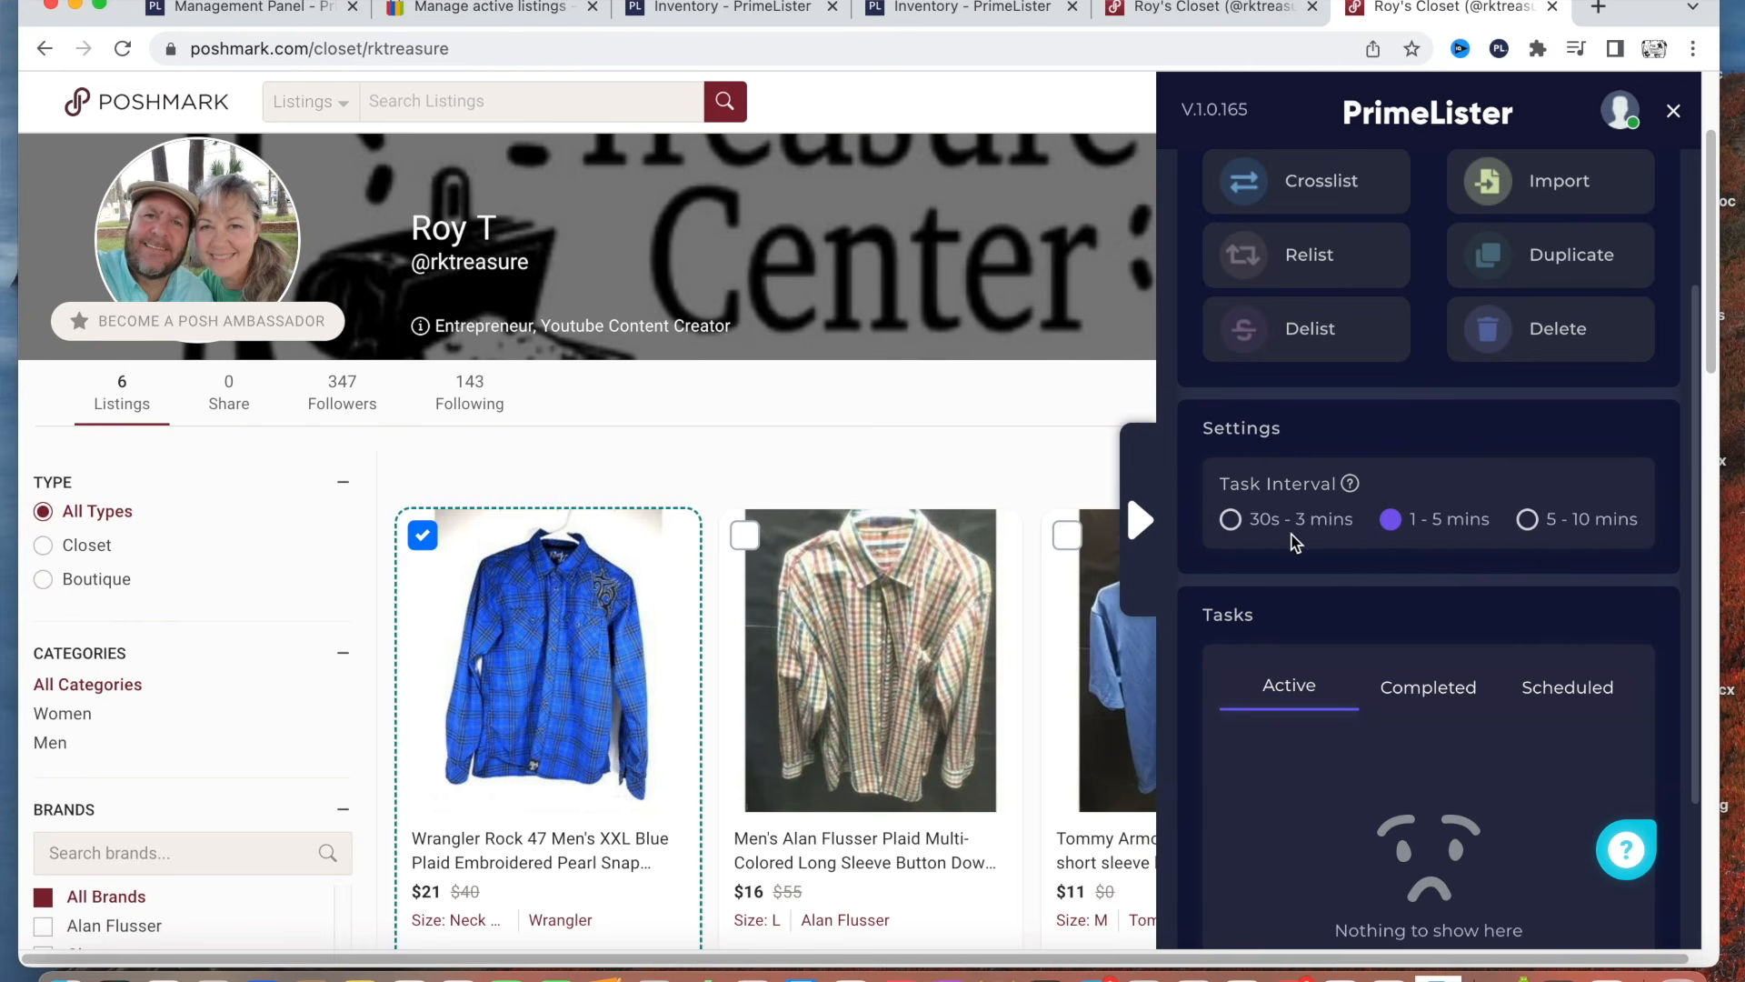
pyautogui.click(1231, 520)
# Review PrimeLister's completed and scheduled tasks, and return to the active ones.
pyautogui.scroll(-3, 1393, 569)
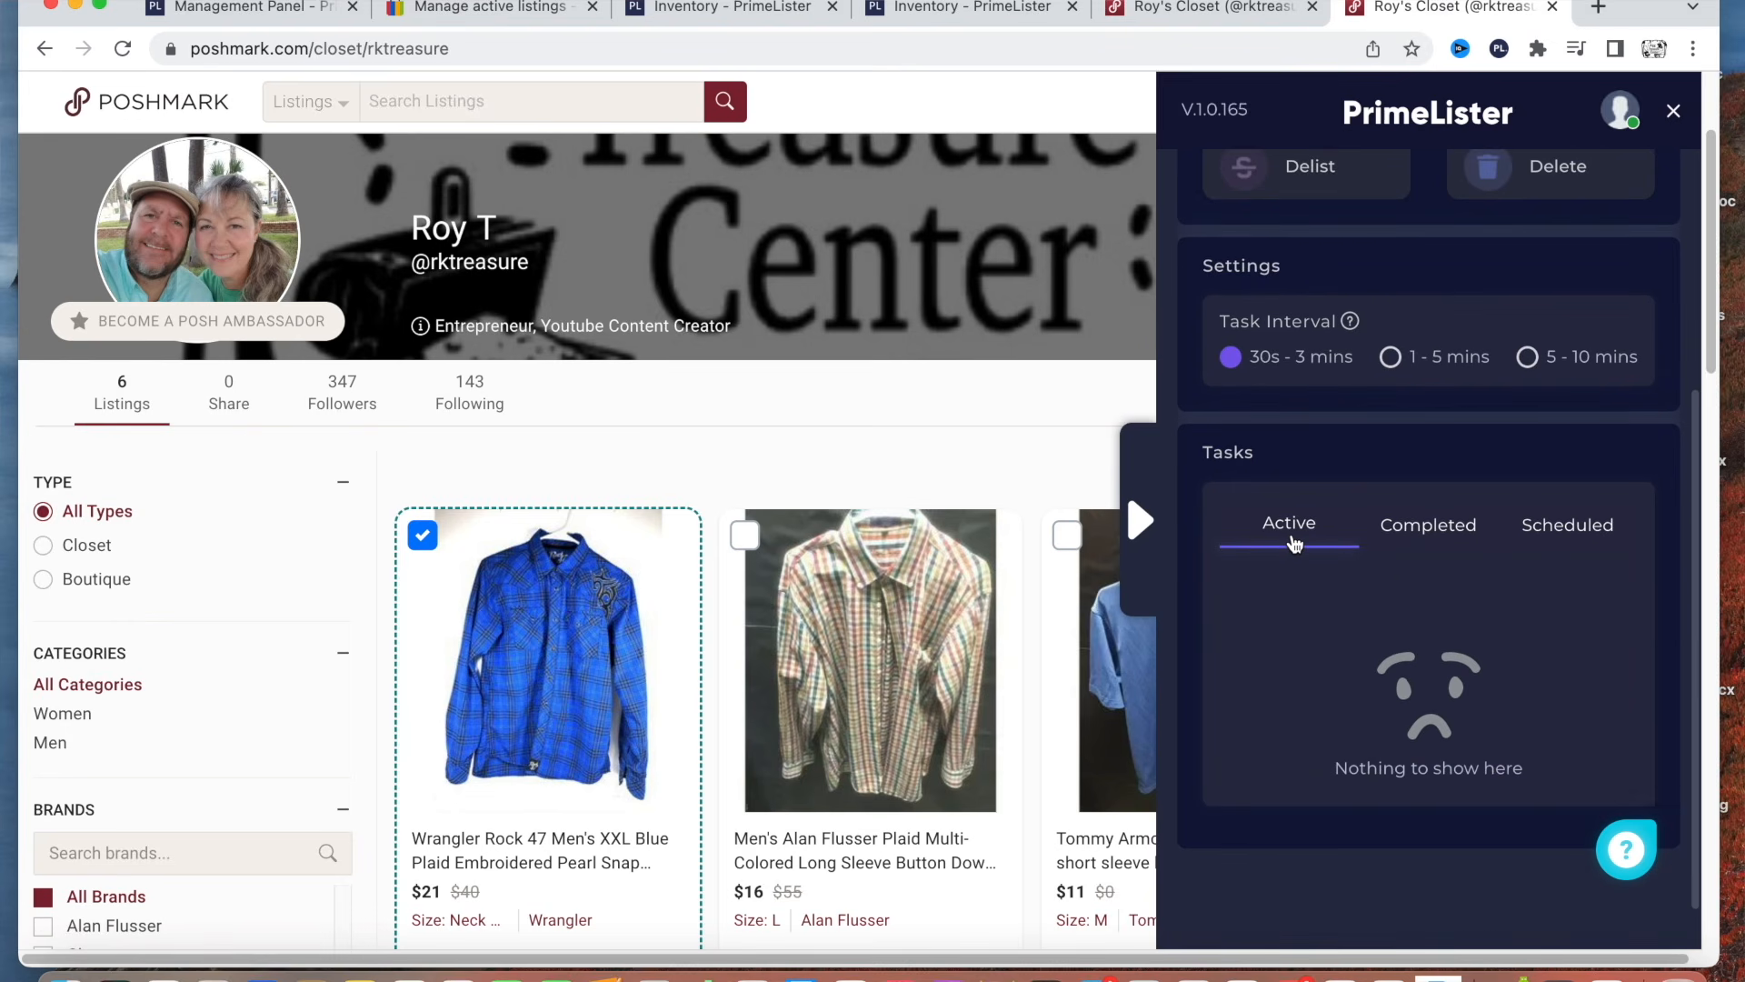
pyautogui.click(1427, 526)
pyautogui.scroll(-2, 1419, 581)
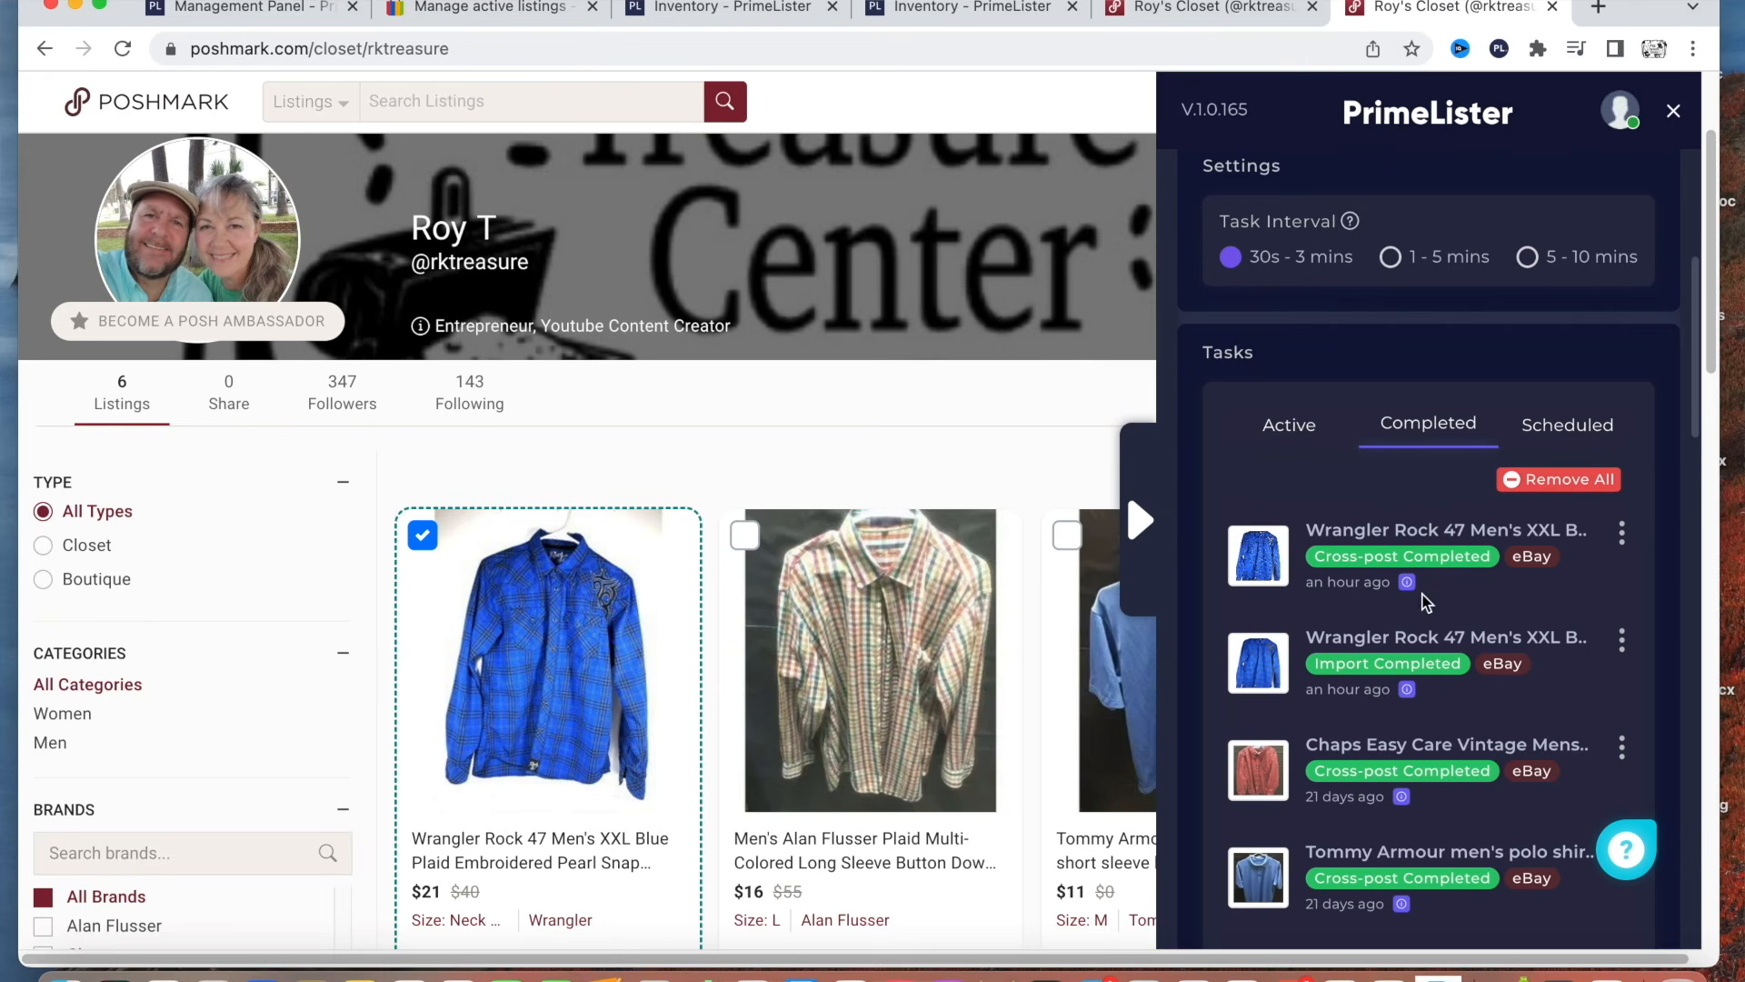
pyautogui.click(1577, 428)
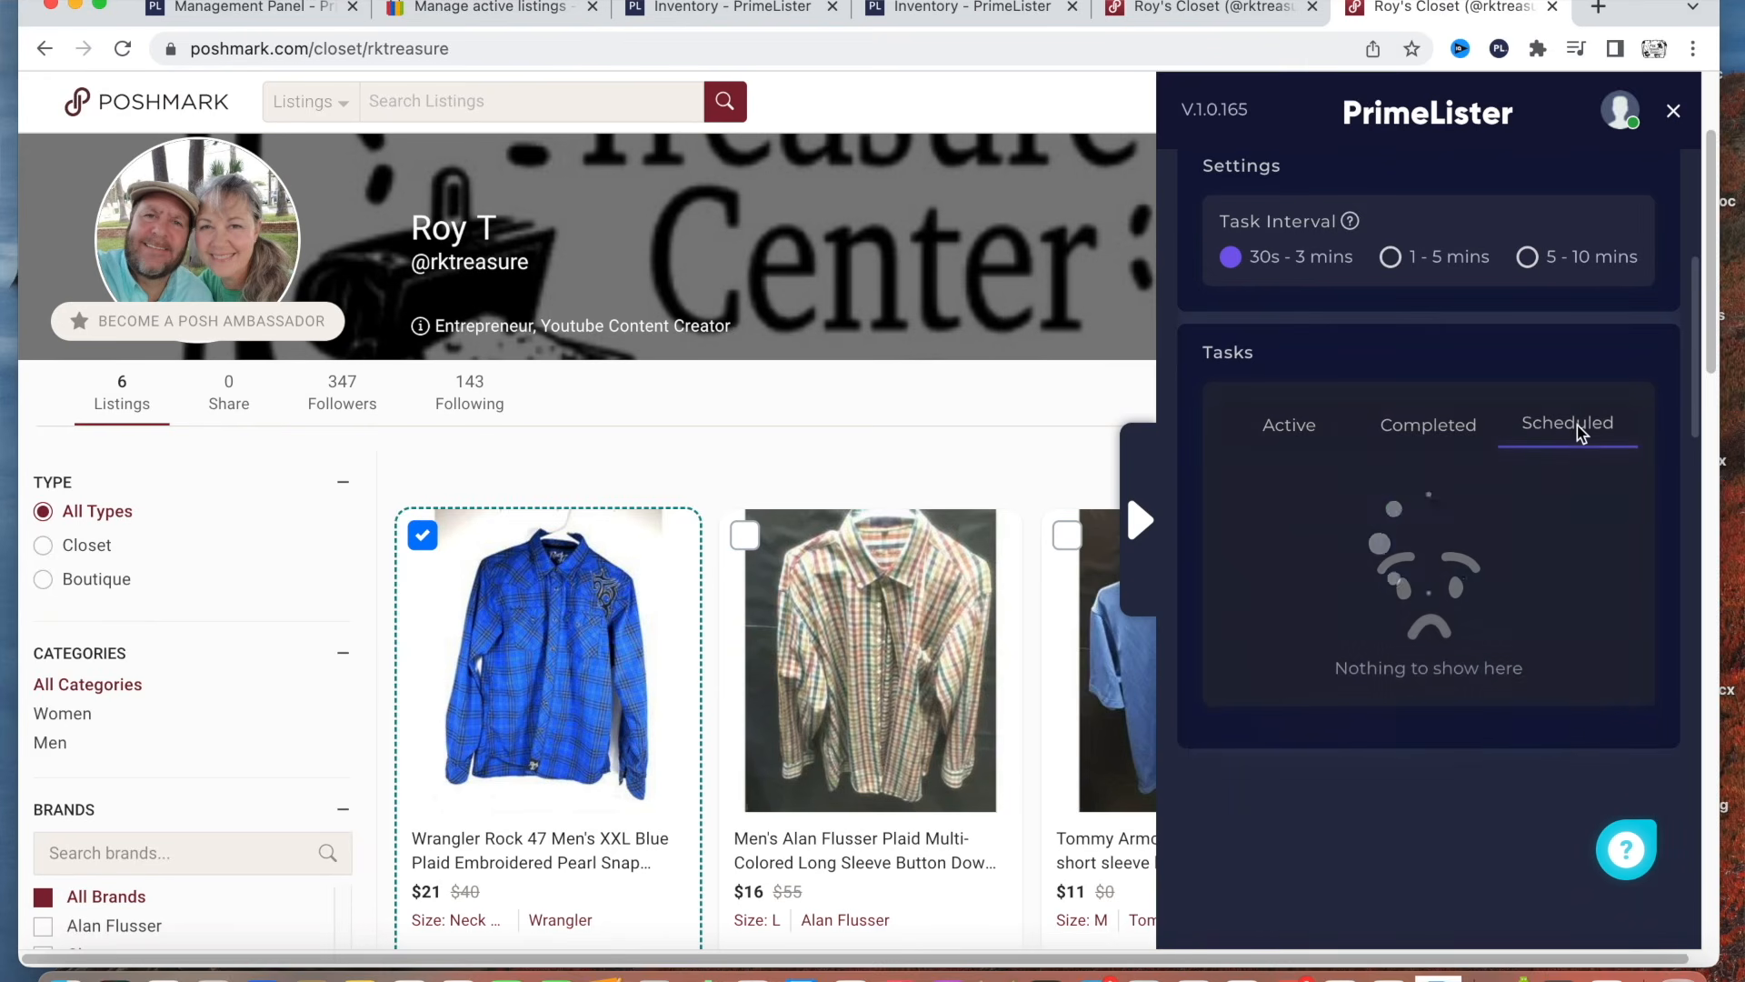
pyautogui.click(1312, 482)
pyautogui.scroll(5, 1311, 482)
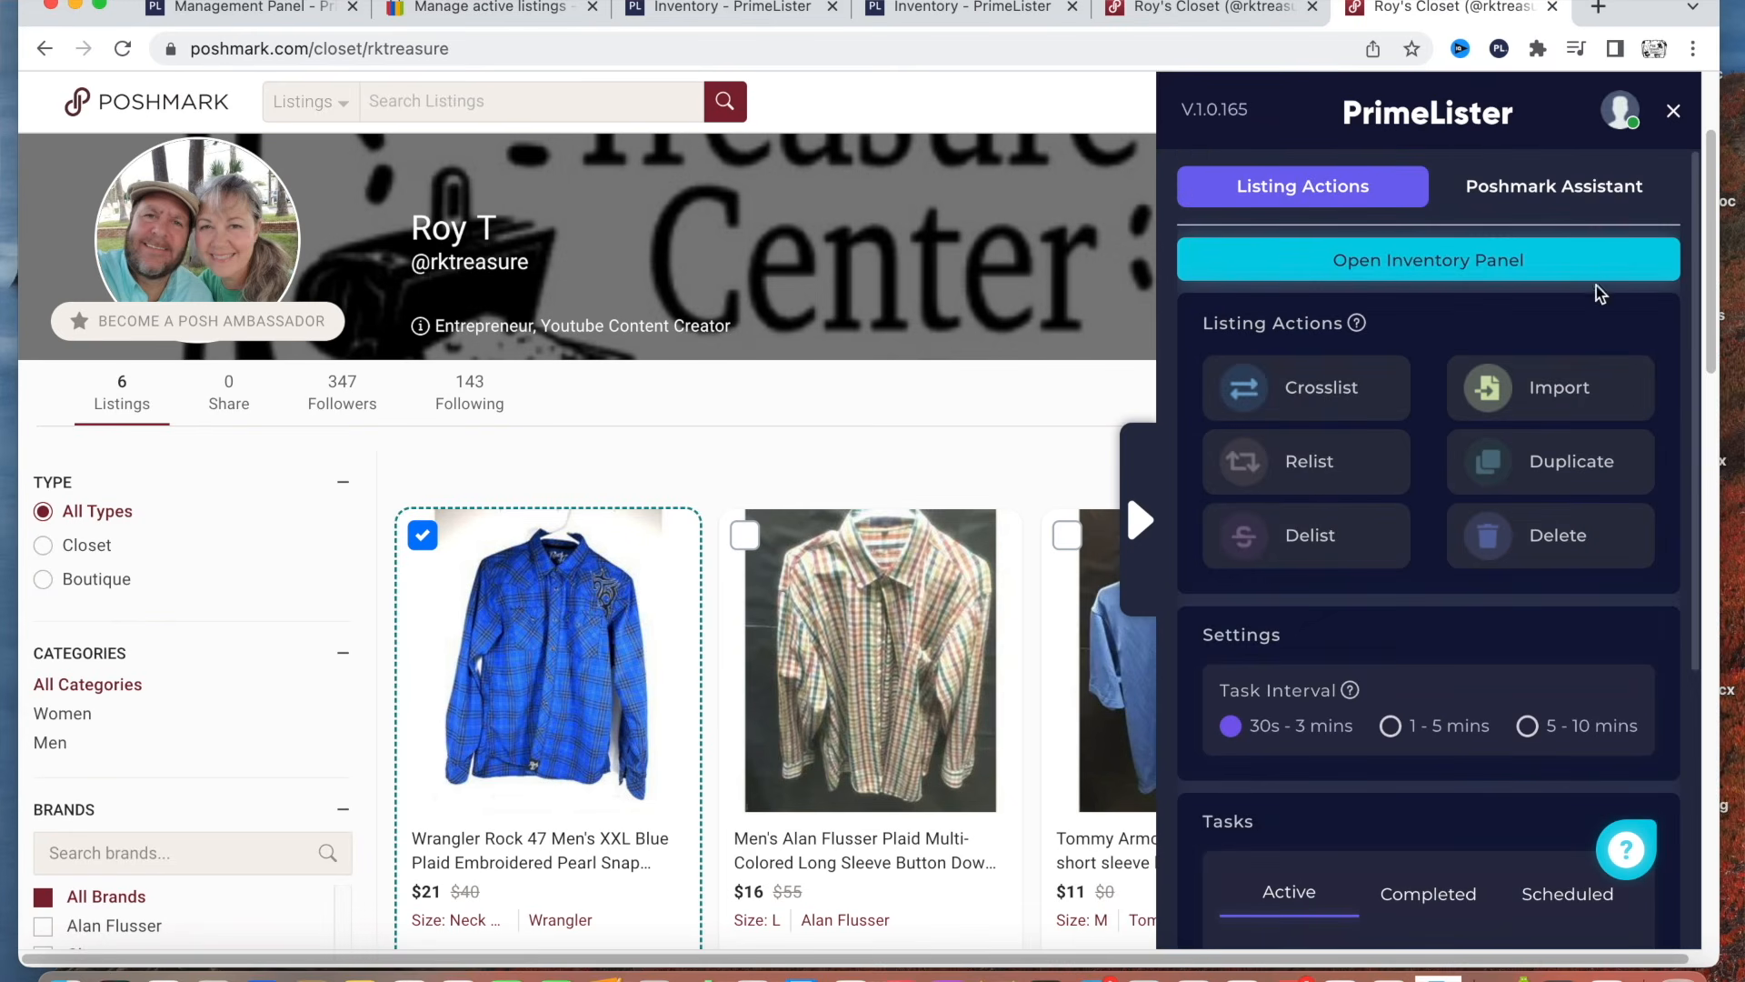
# Switch to the Poshmark Assistant tools and check their scheduled tasks.
pyautogui.scroll(1, 1582, 273)
pyautogui.click(1533, 198)
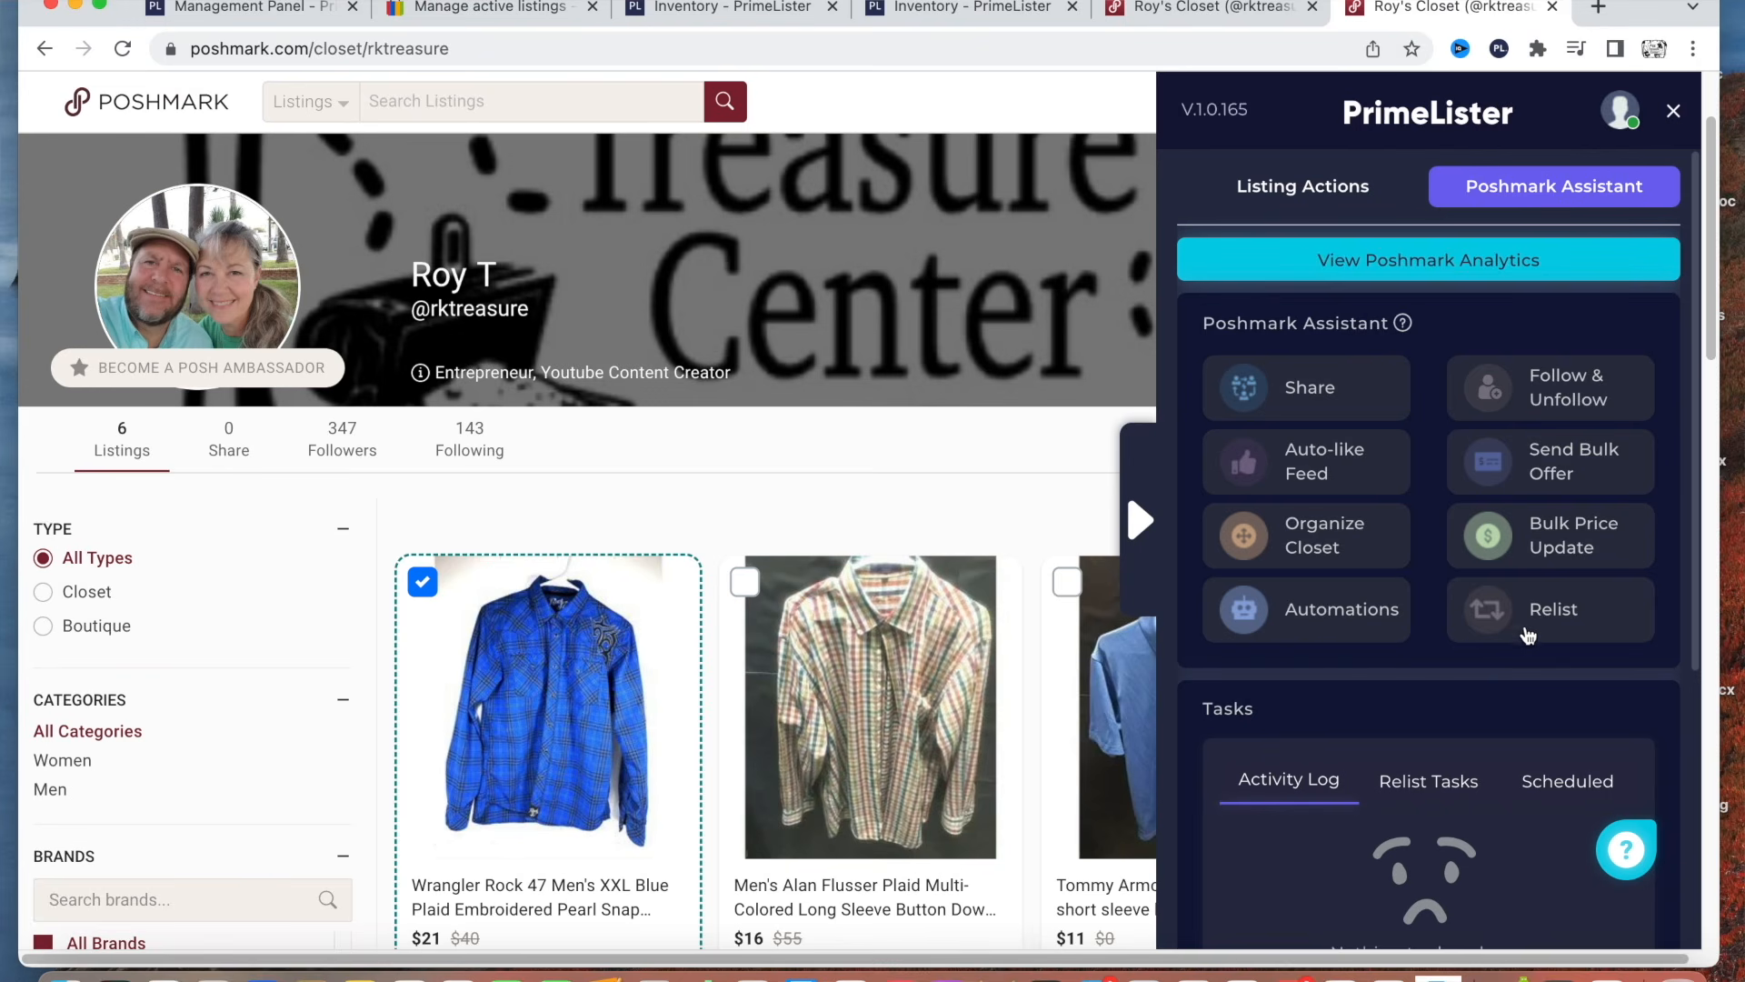
pyautogui.scroll(-3, 1486, 653)
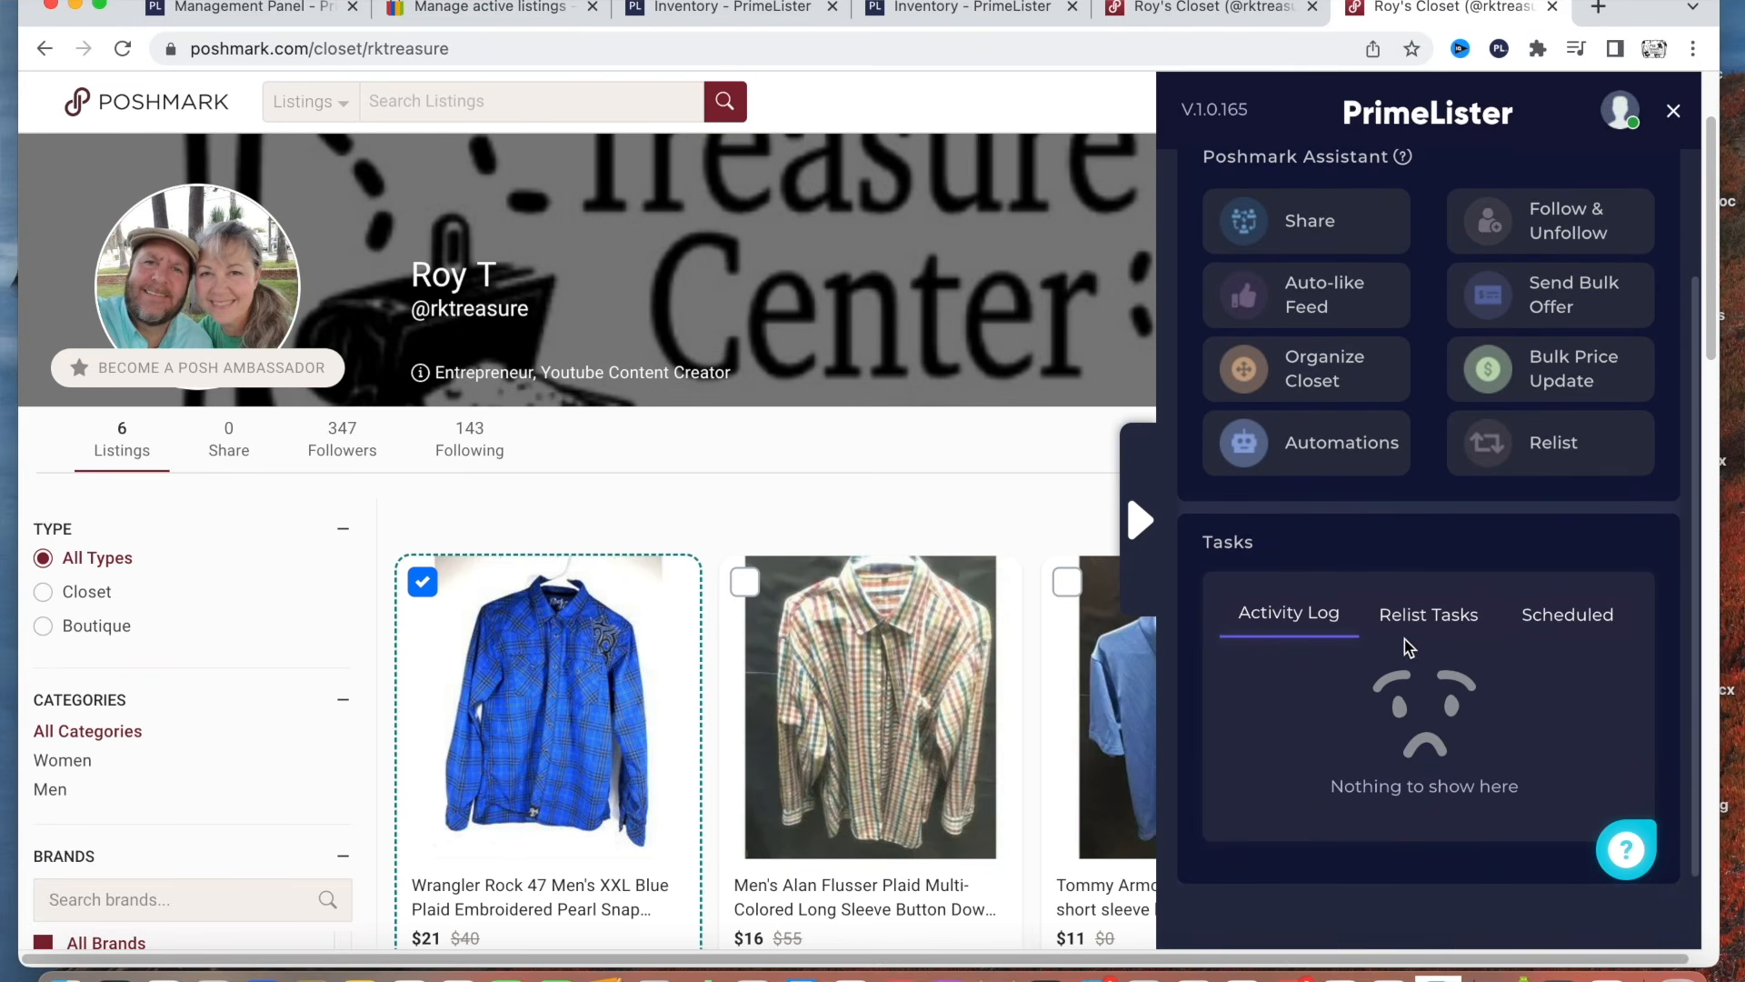
pyautogui.click(1551, 618)
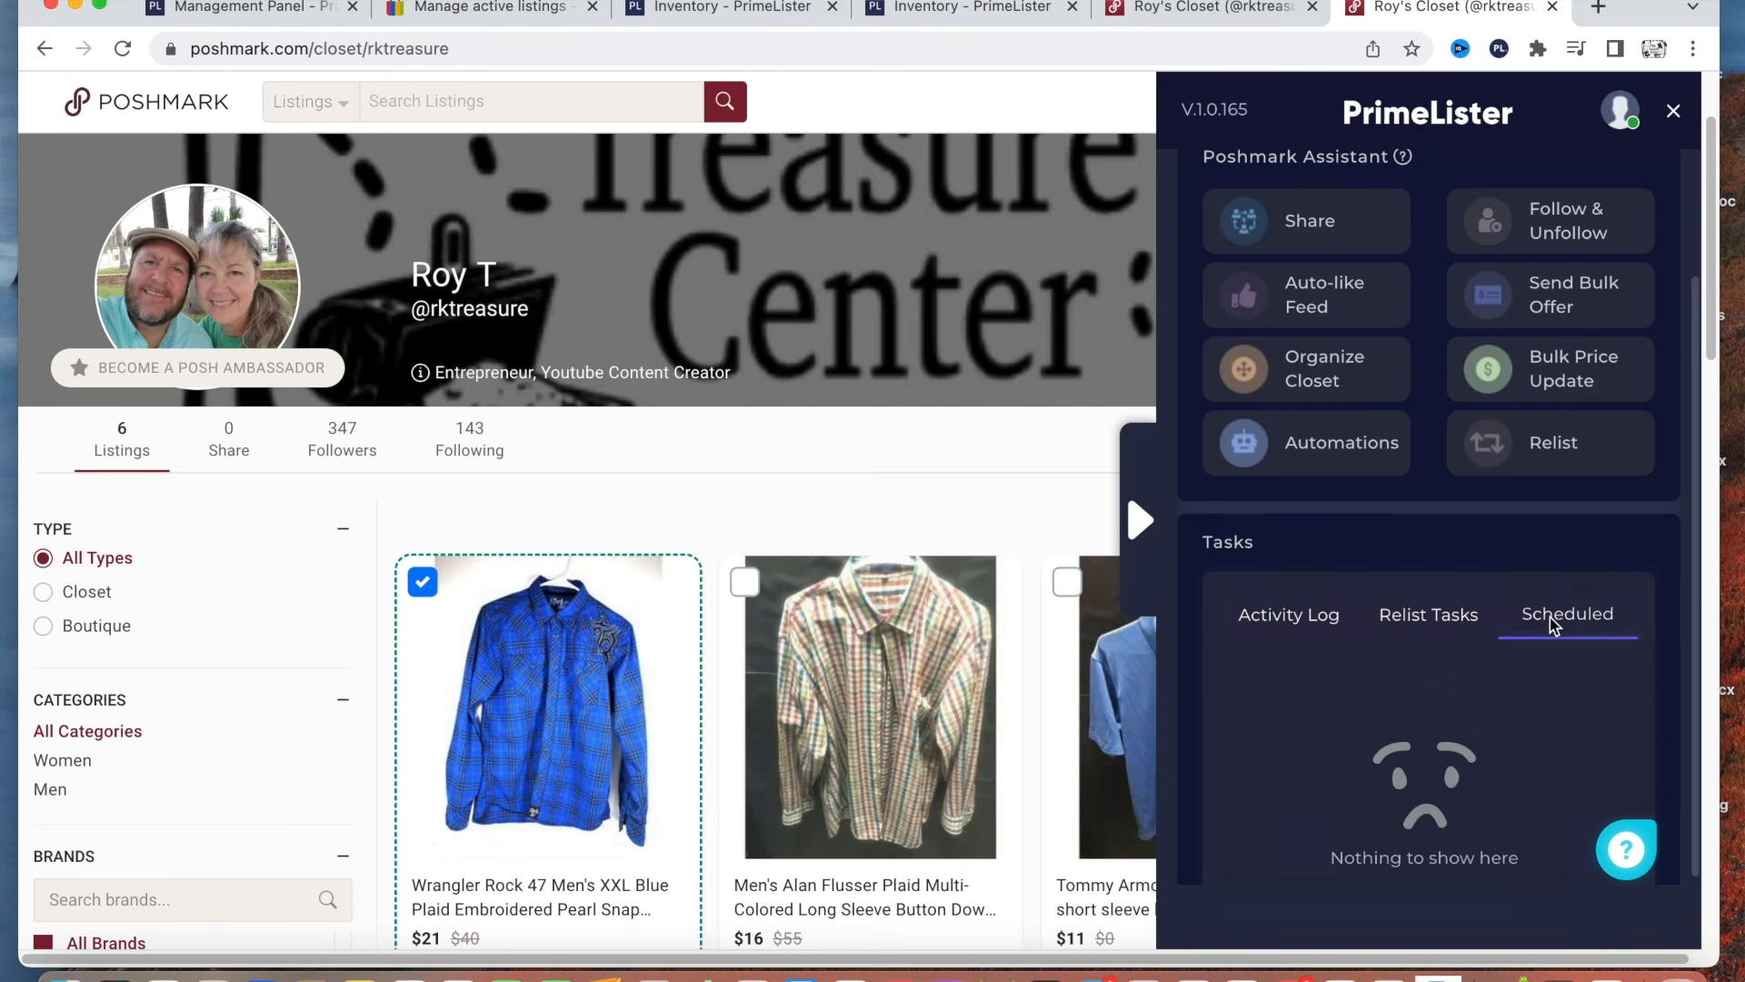
pyautogui.scroll(3, 1440, 651)
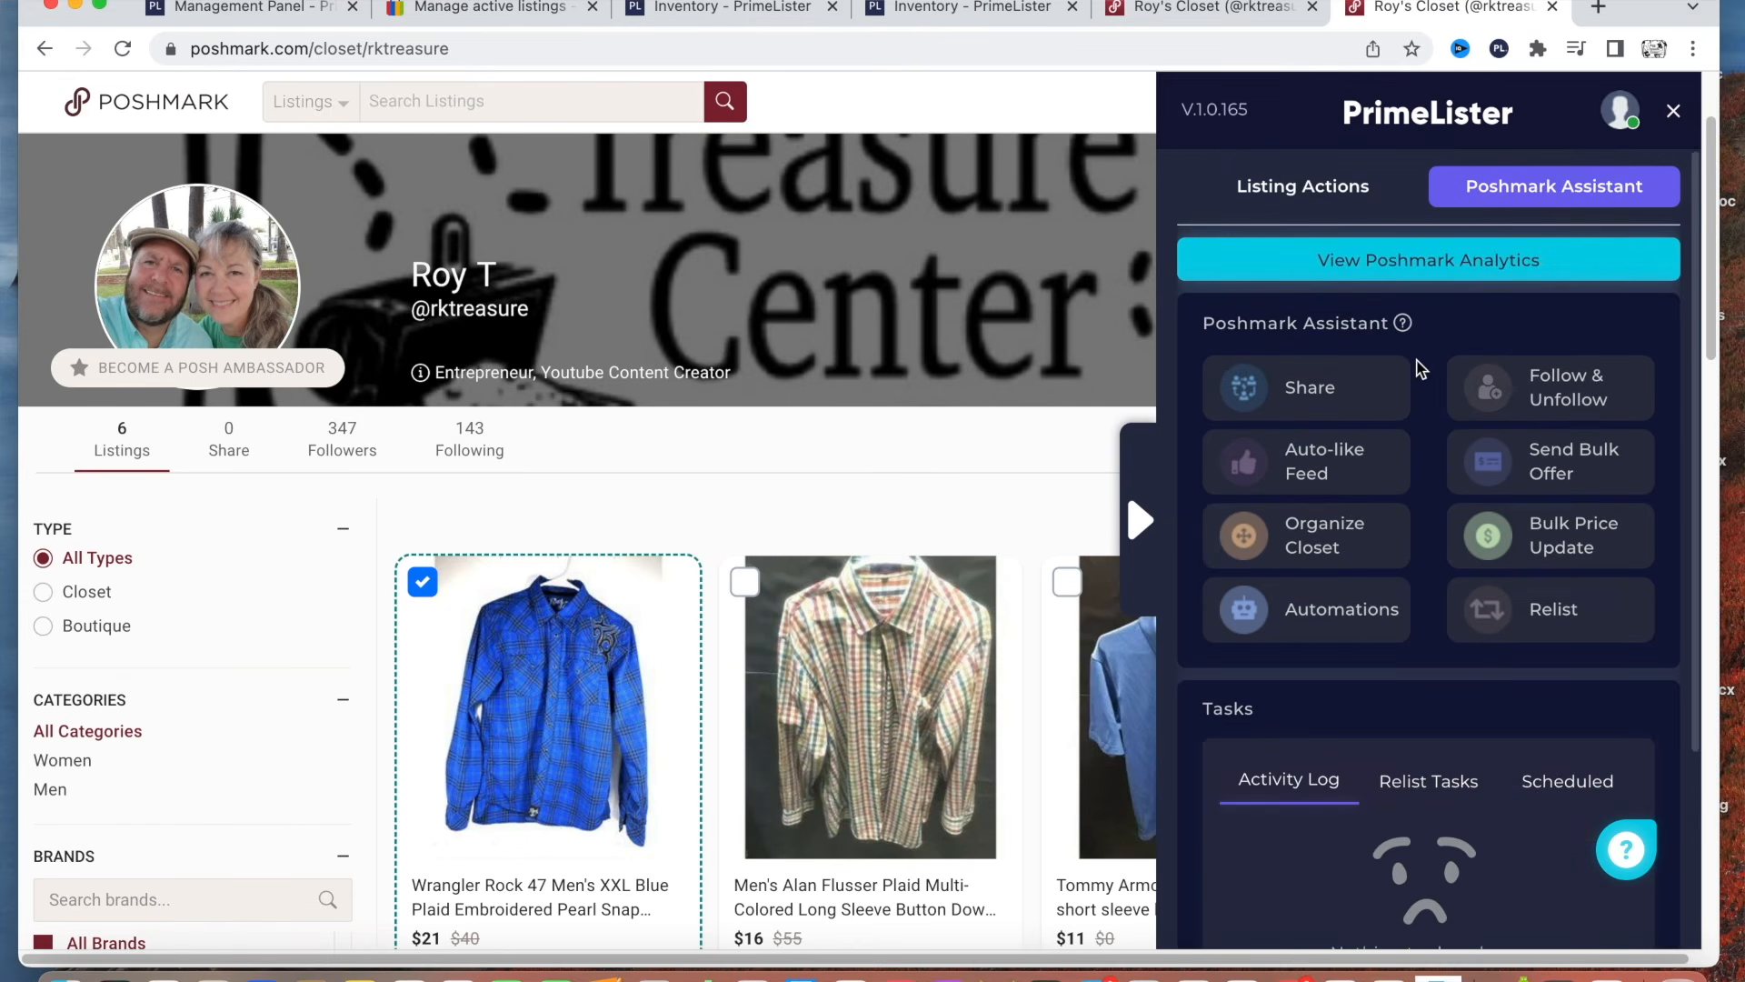
# Deselect the Wrangler shirt and open the Poshmark Assistant's Share settings.
pyautogui.click(422, 583)
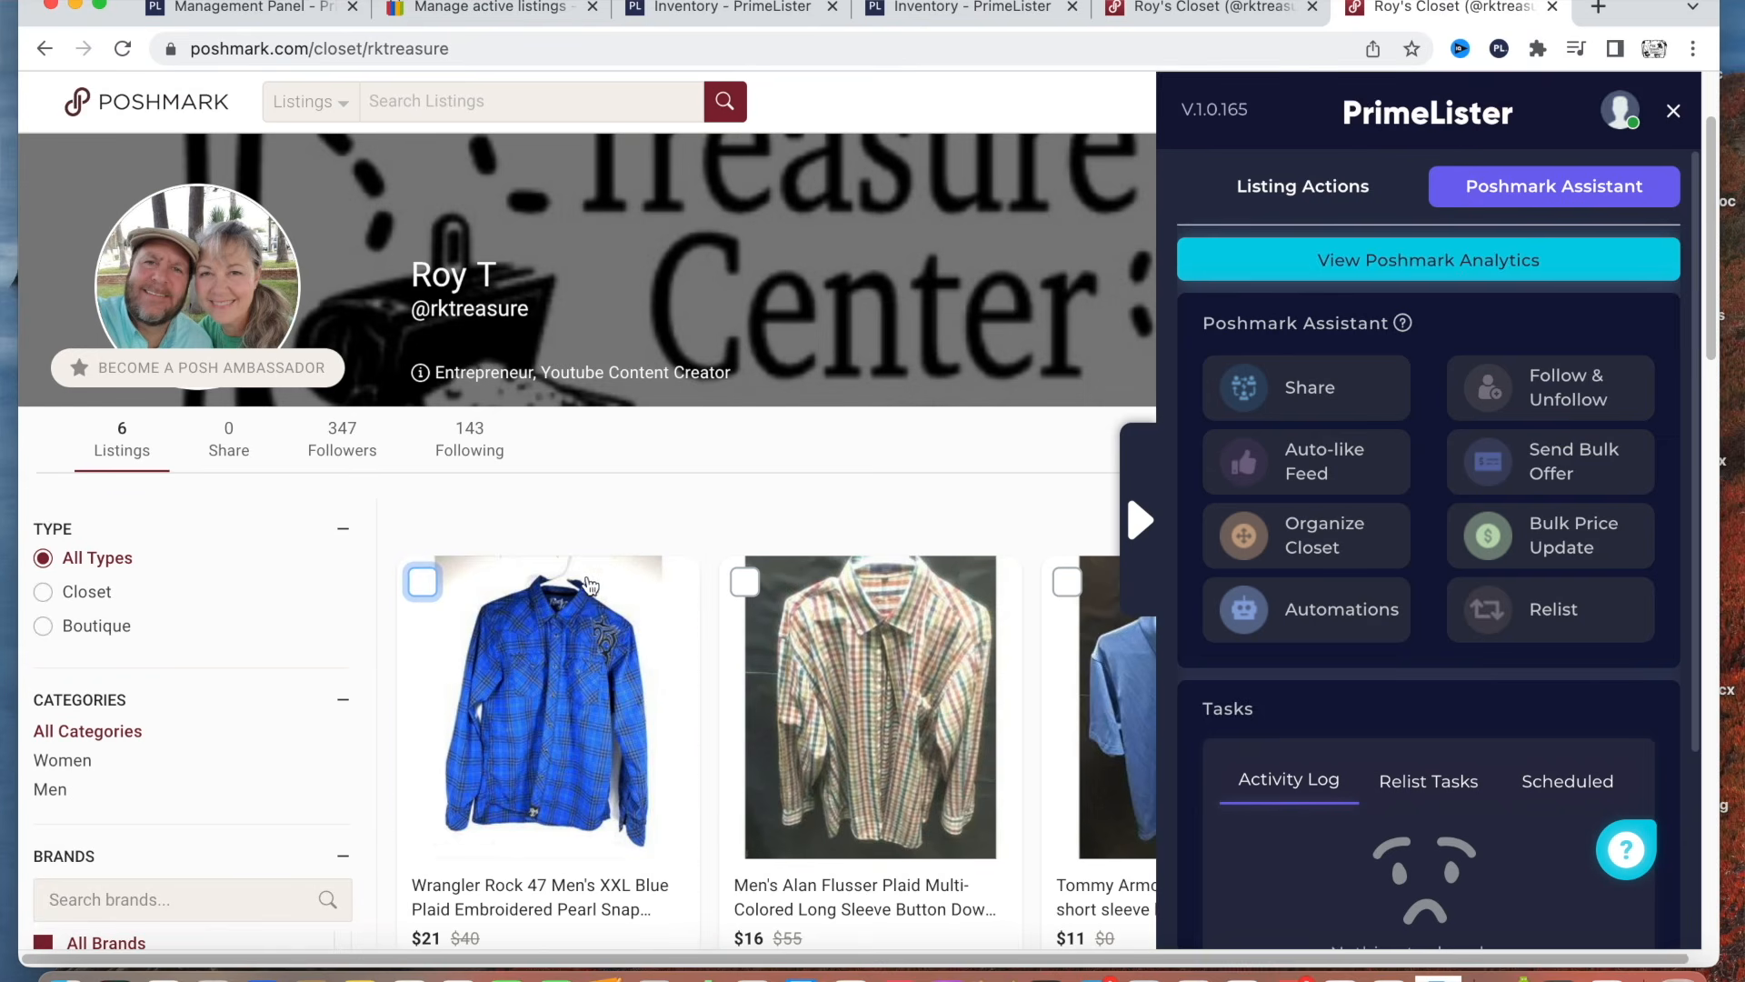
pyautogui.click(1354, 389)
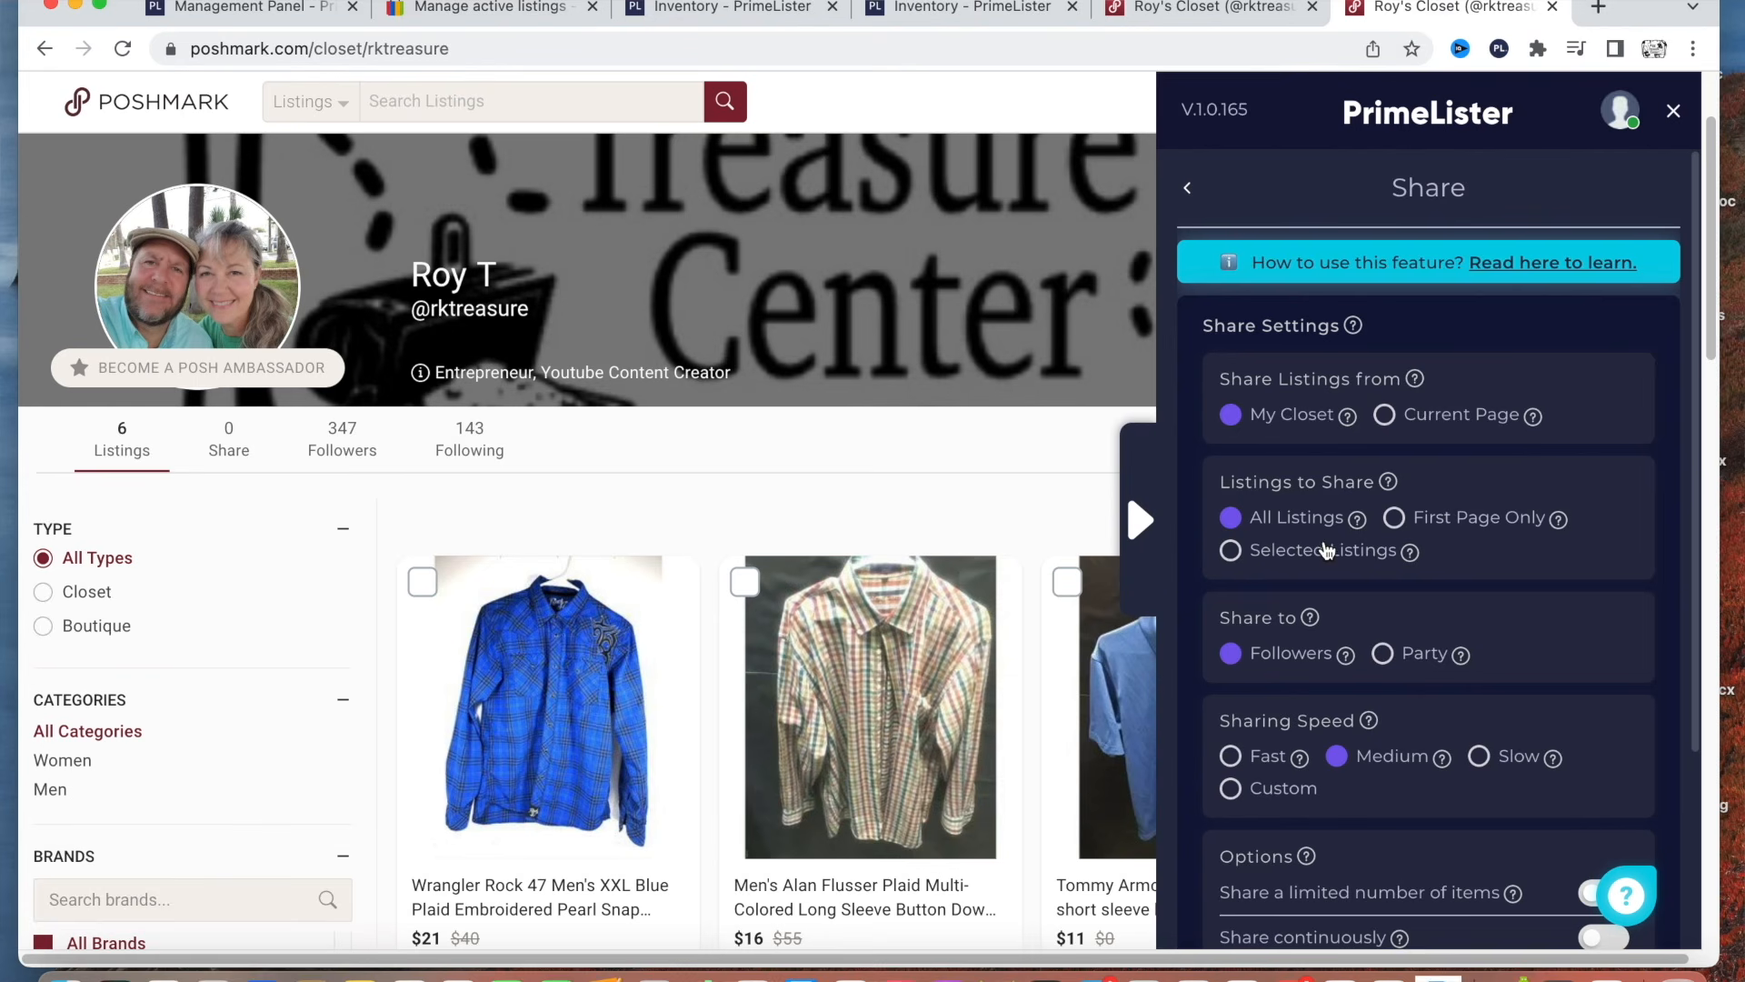
pyautogui.scroll(-1, 1323, 551)
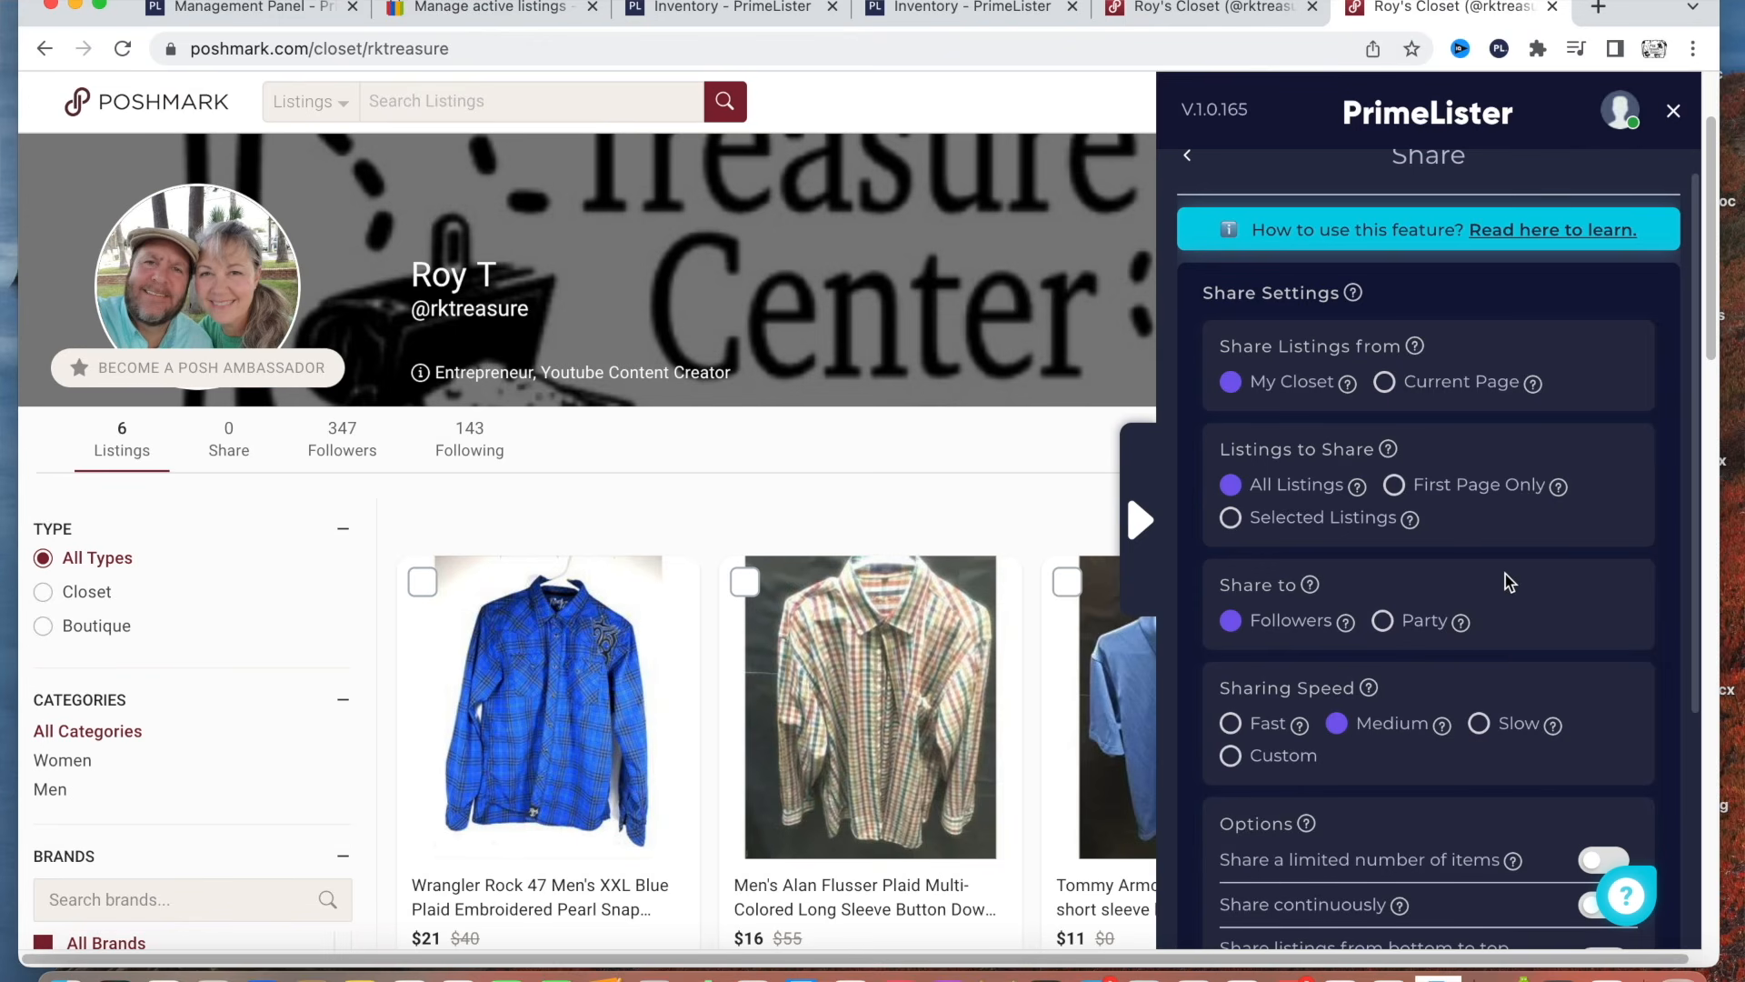
pyautogui.scroll(-1, 1365, 642)
# Read the help notes for the Fast and Medium sharing speeds and for sharing a limited number of items.
pyautogui.moveTo(1368, 647)
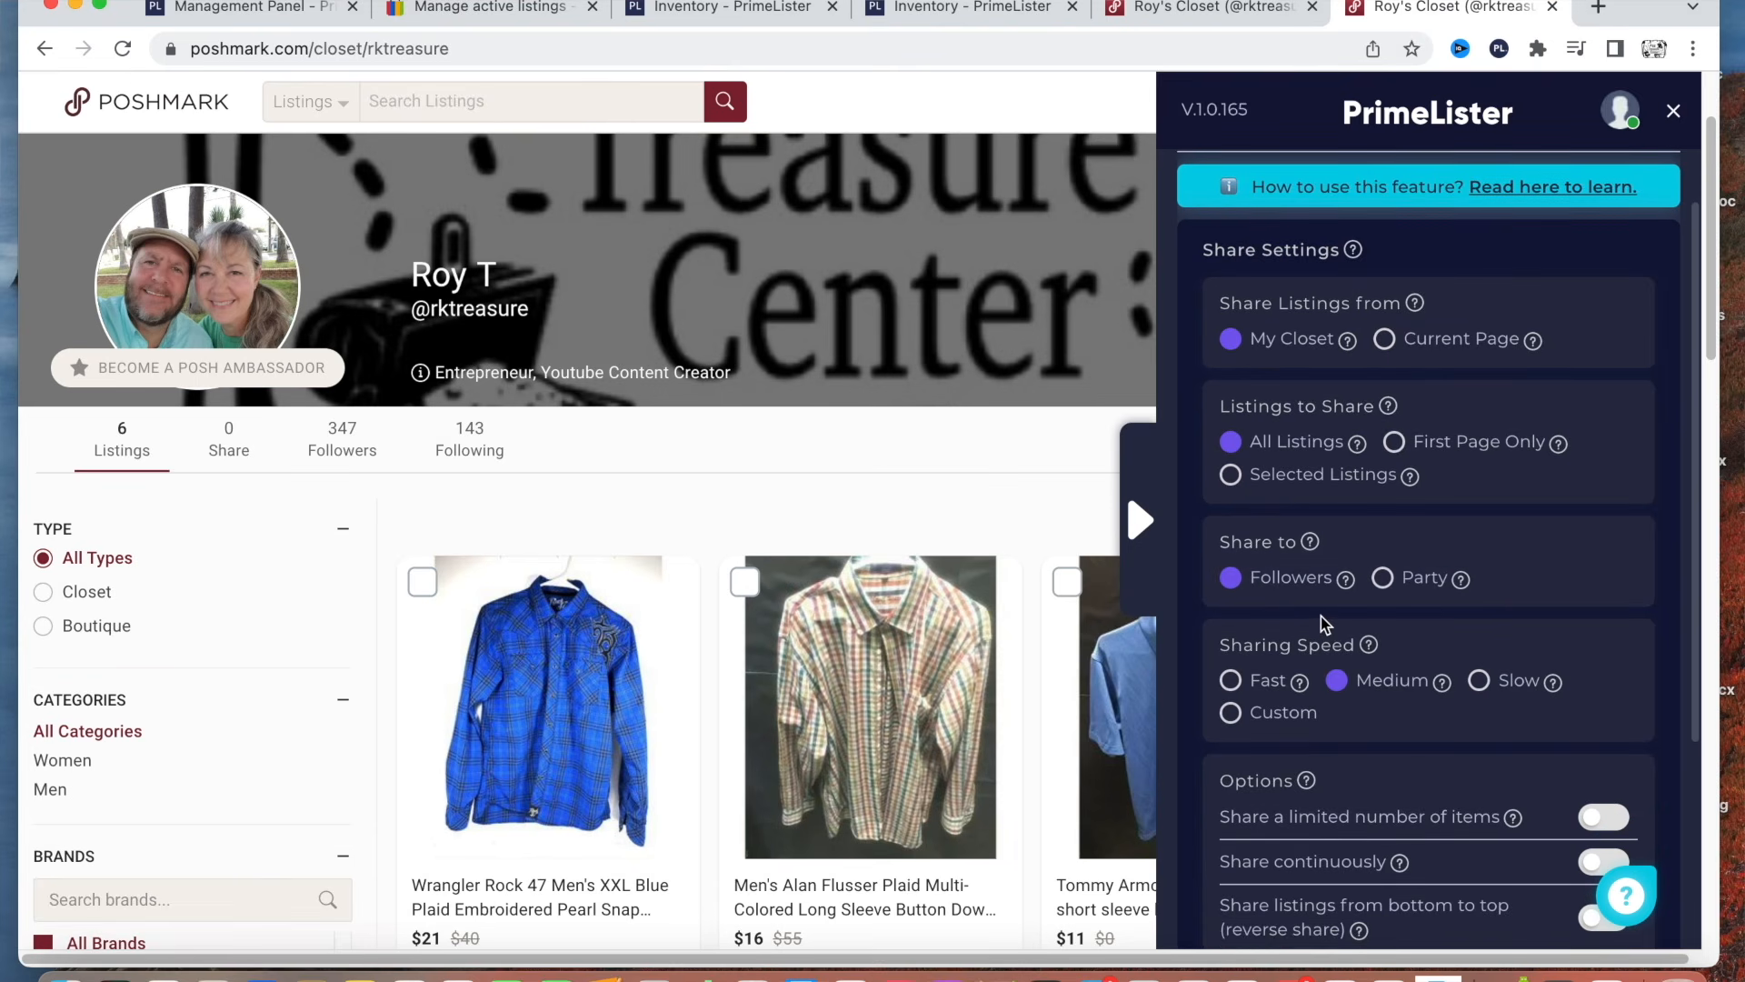
pyautogui.scroll(-2, 1300, 607)
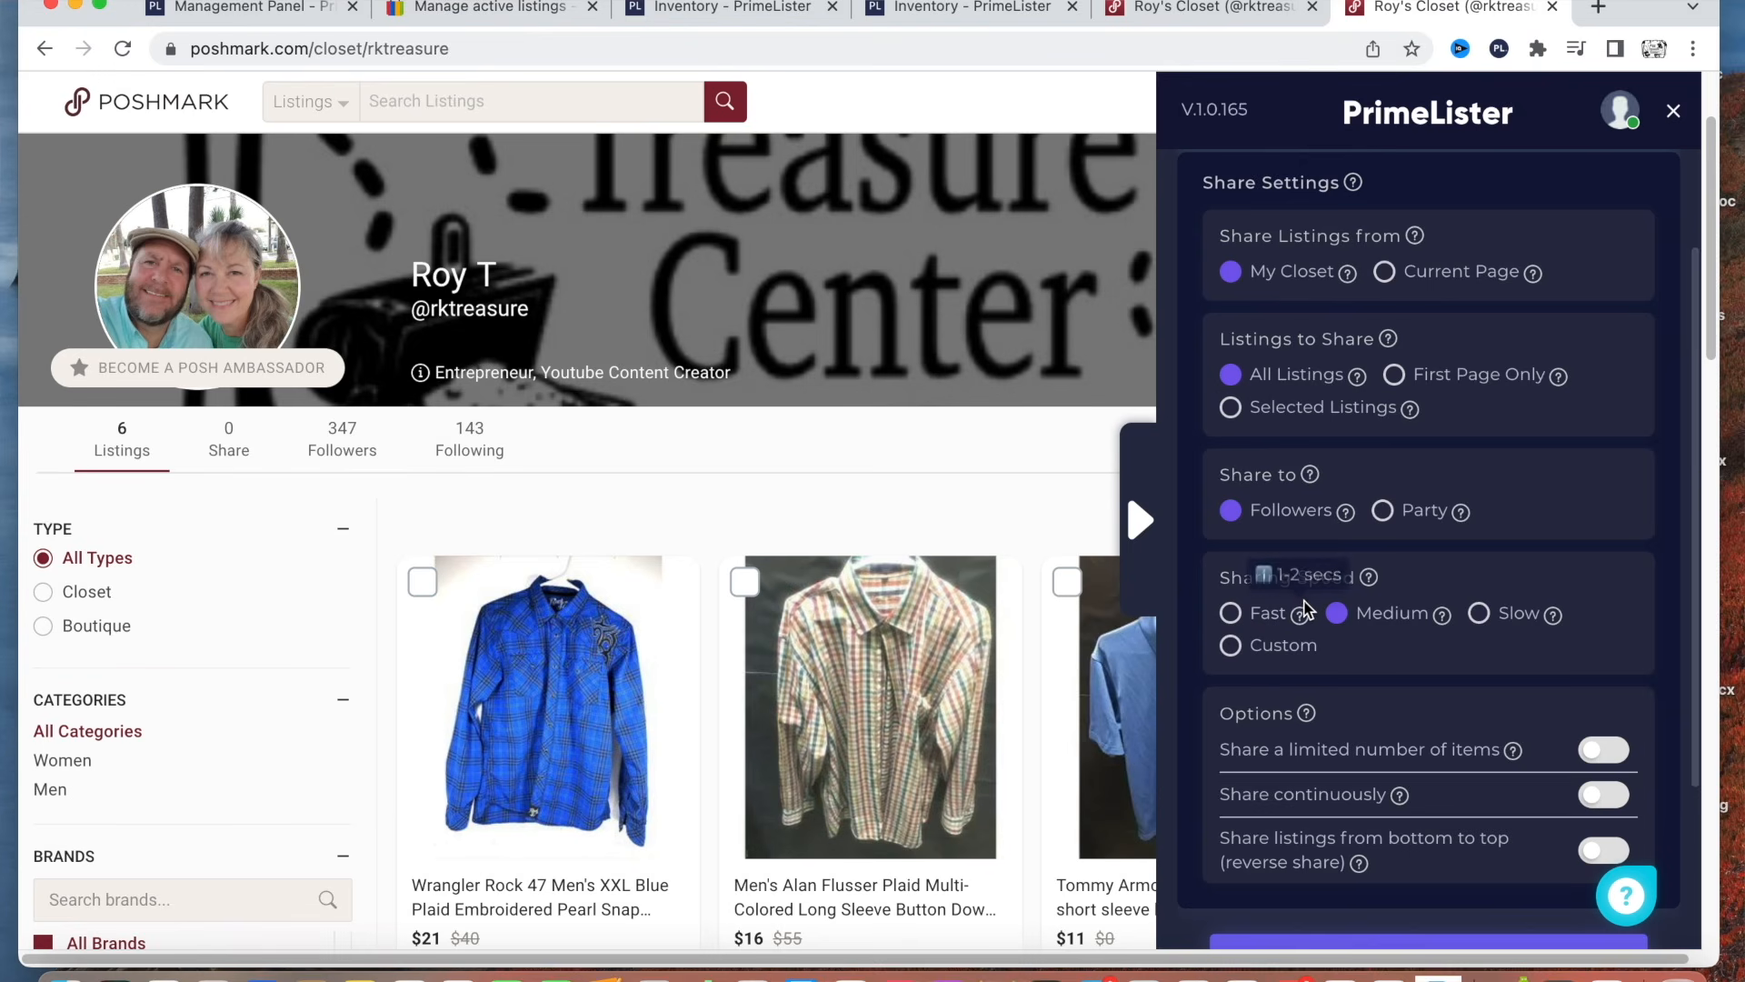
pyautogui.moveTo(1301, 619)
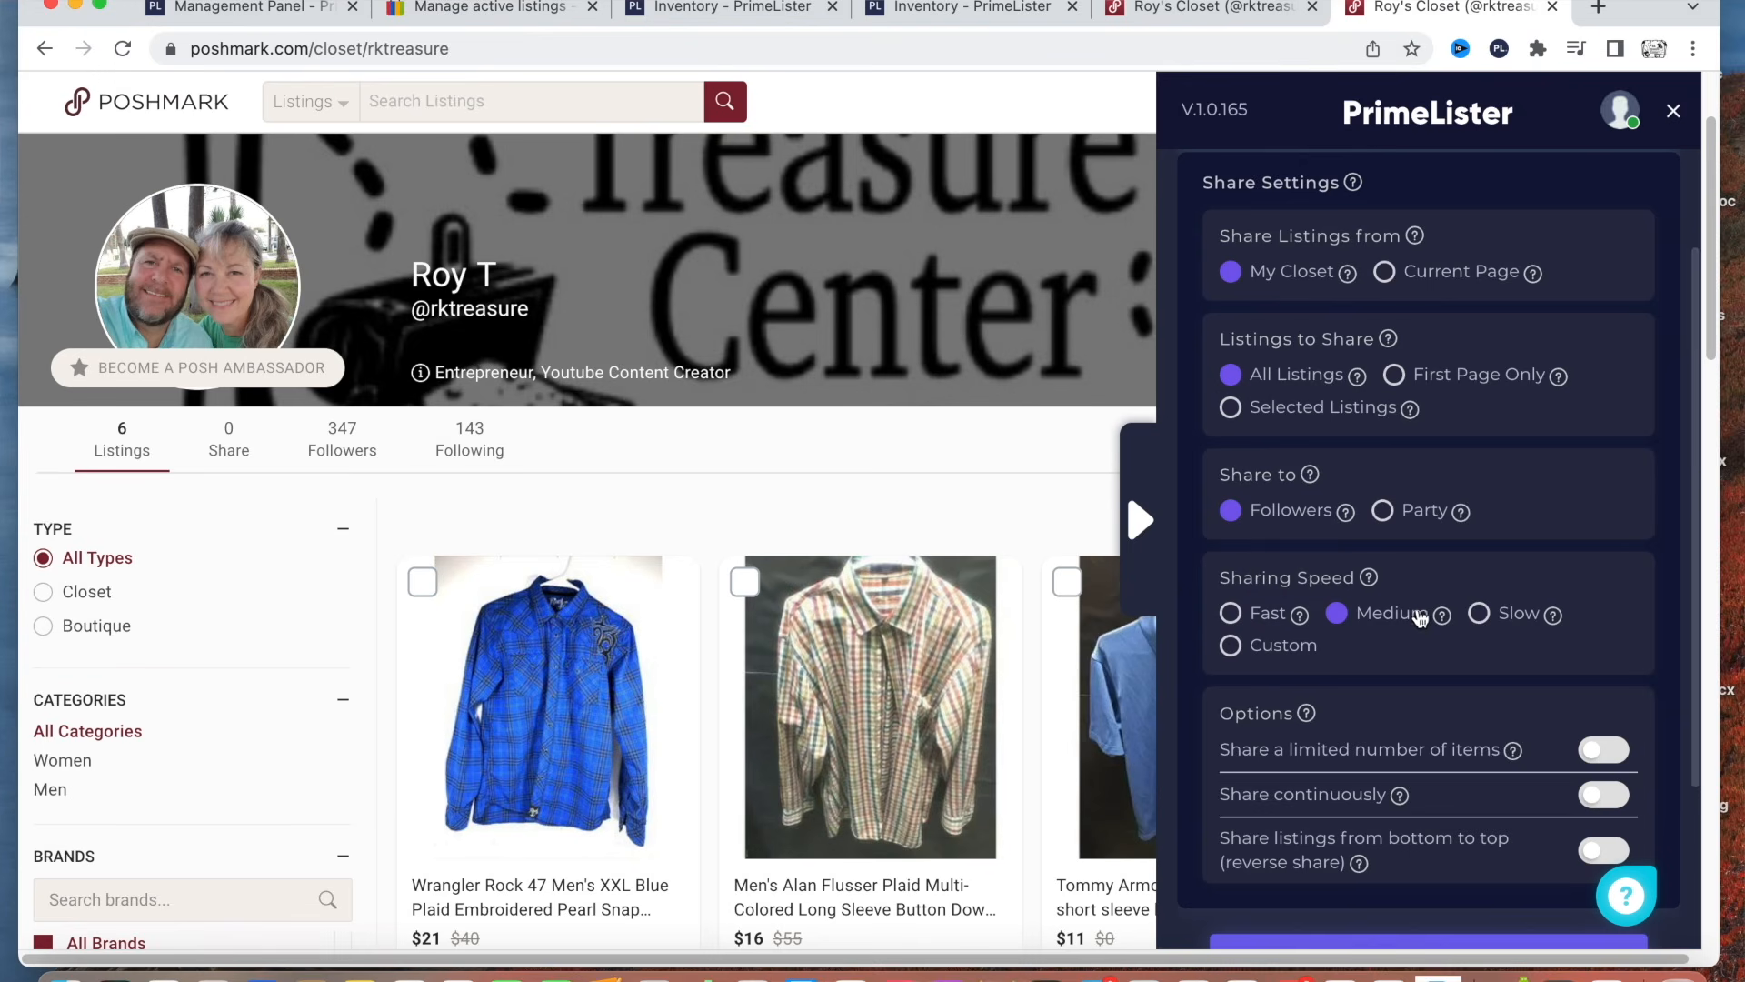
pyautogui.moveTo(1443, 624)
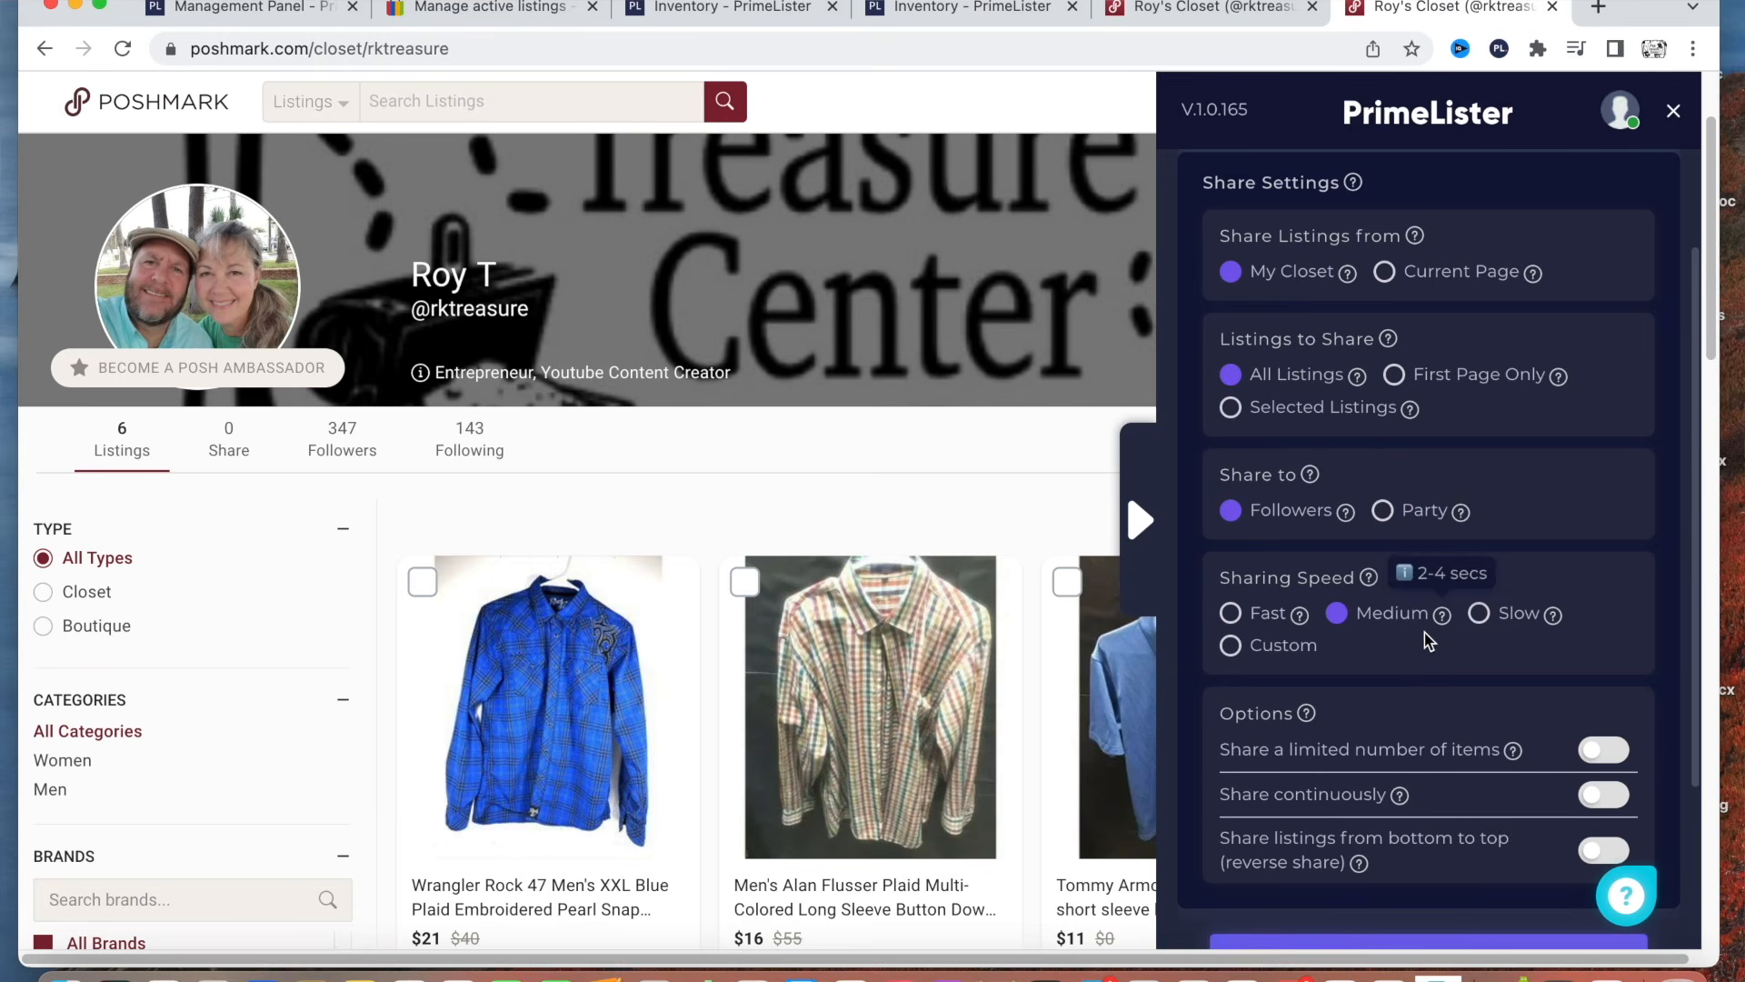
pyautogui.scroll(-1, 1419, 638)
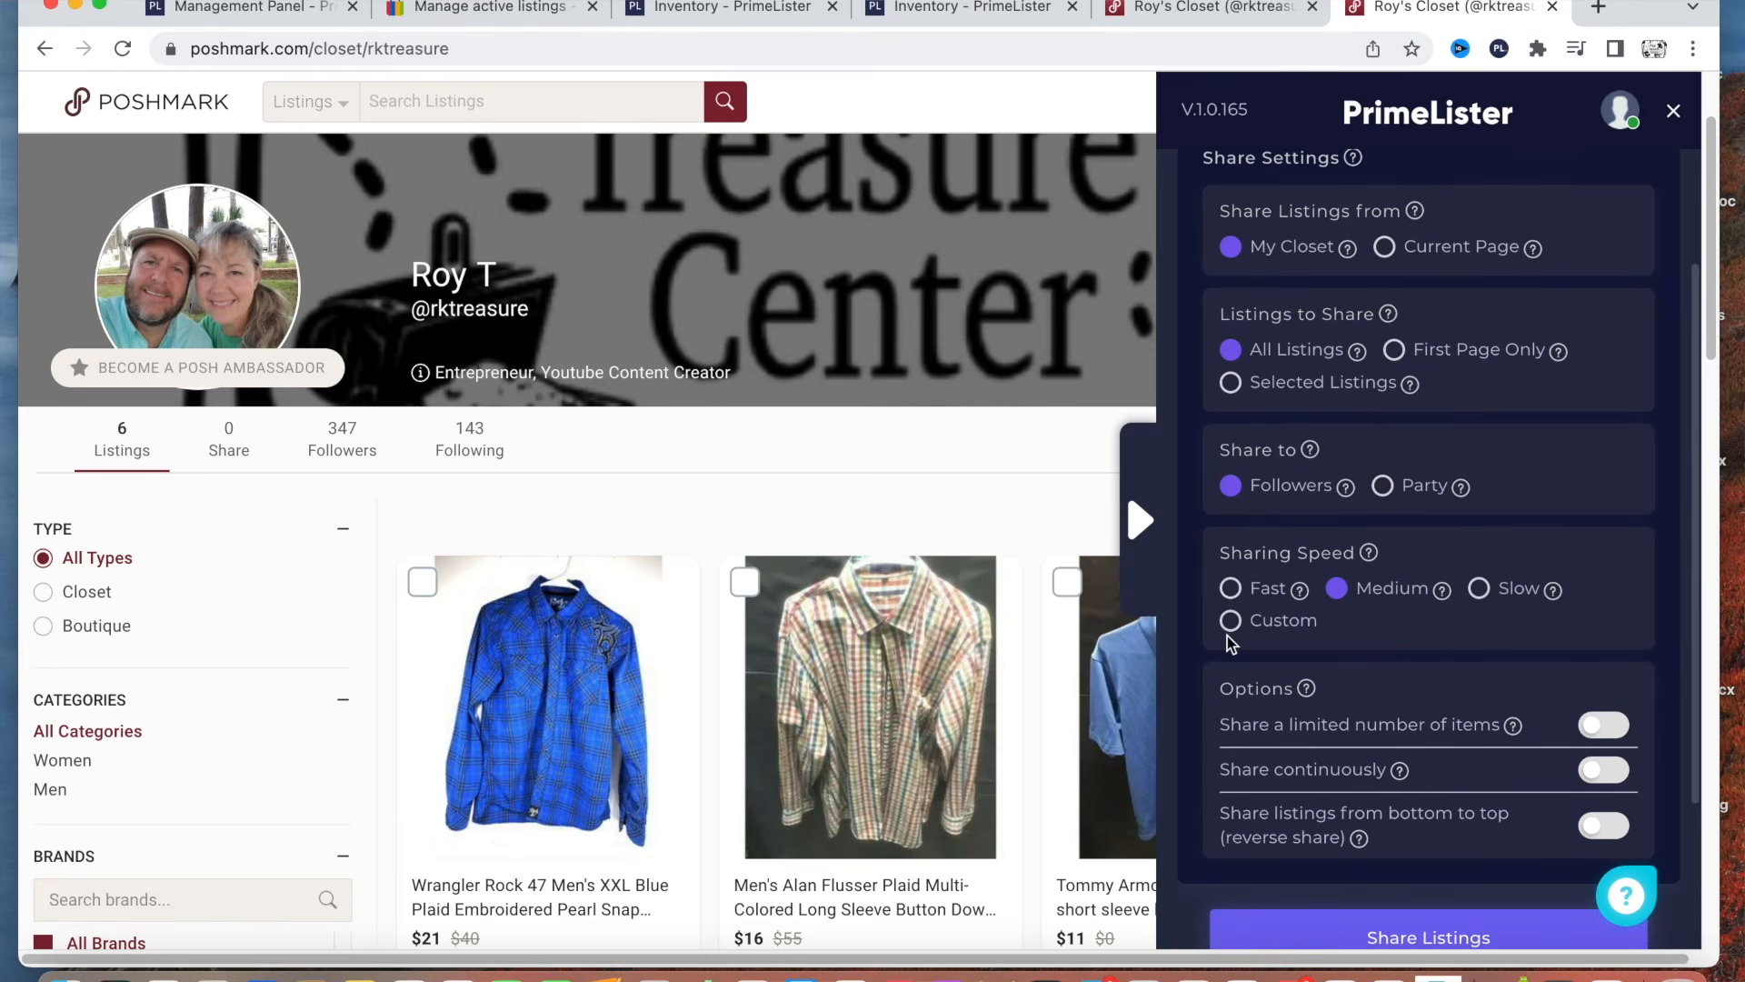
pyautogui.scroll(-2, 1388, 631)
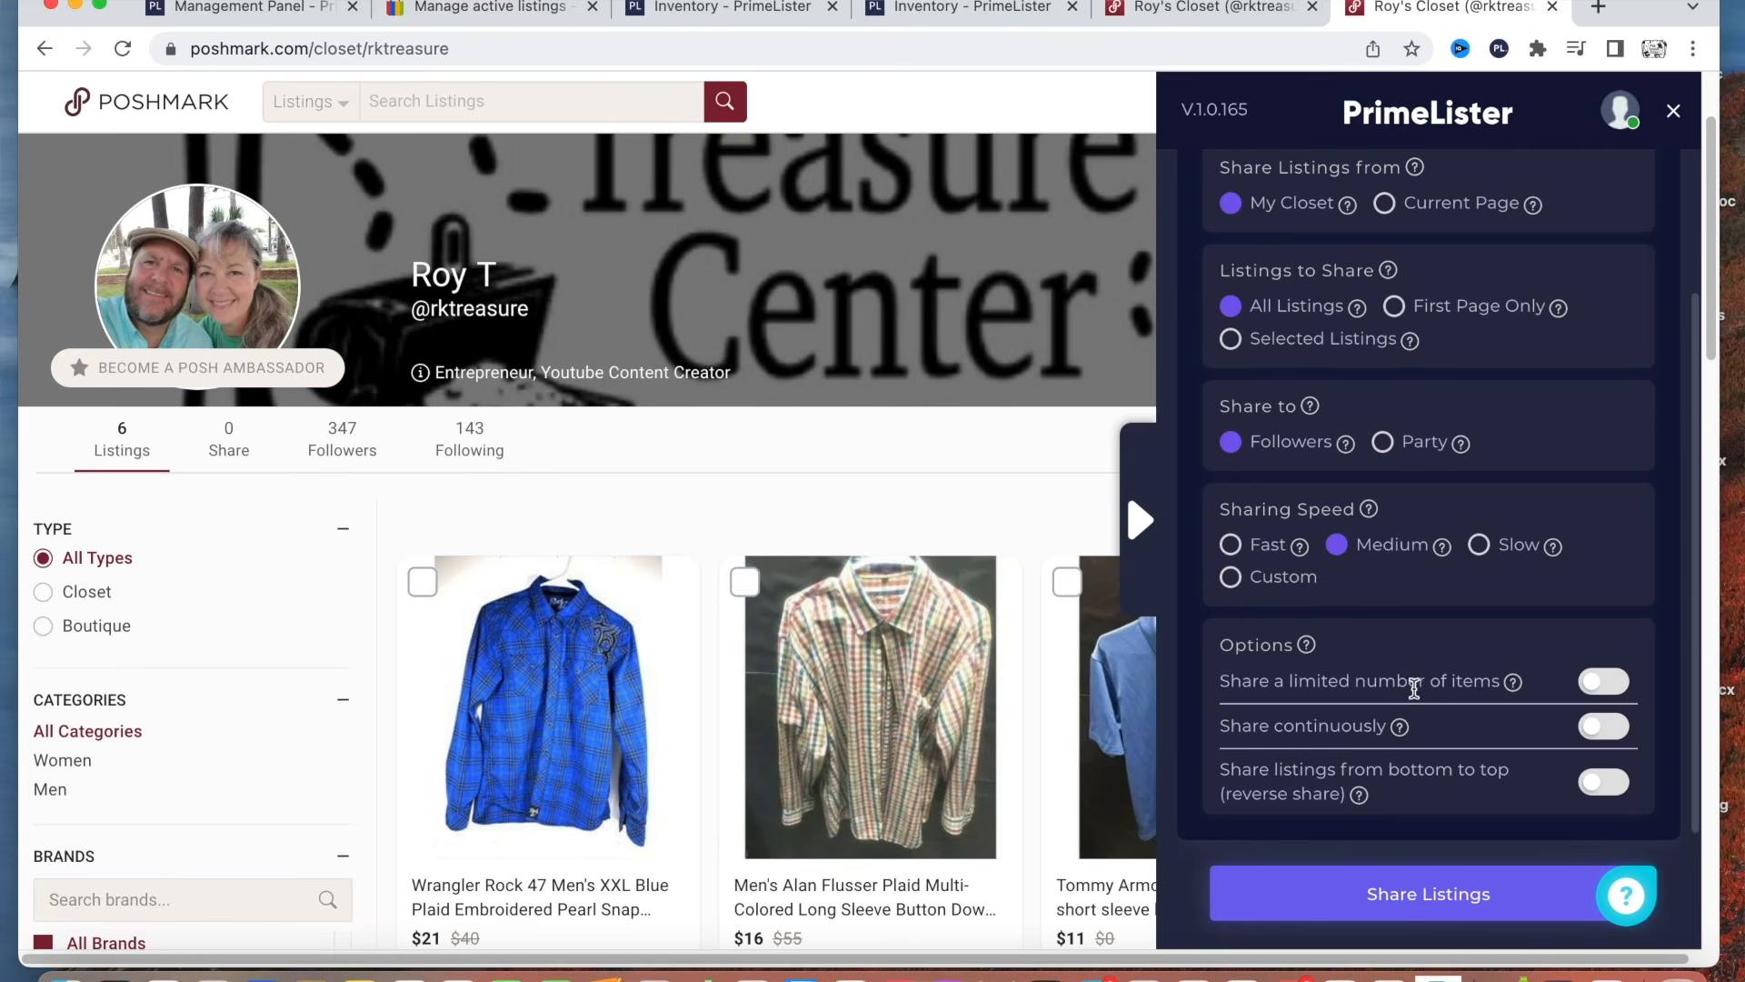
pyautogui.moveTo(1515, 683)
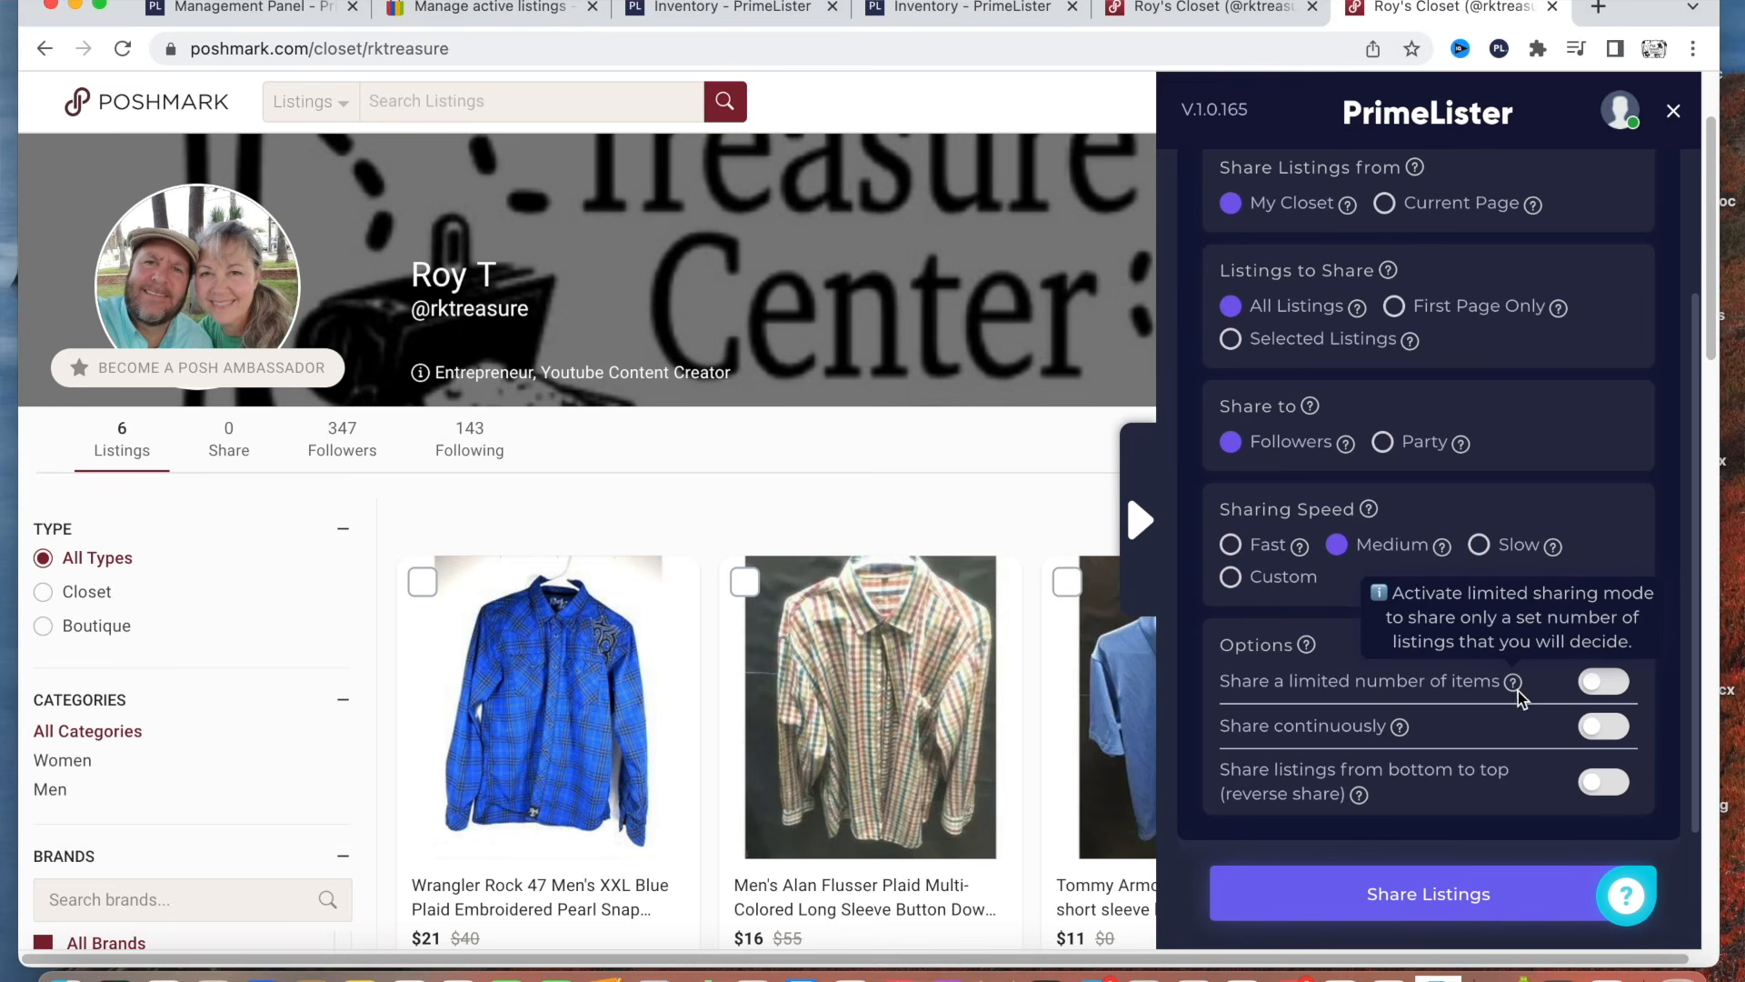
# Turn on the share option that shares listings from bottom to top (reverse share).
pyautogui.moveTo(1403, 730)
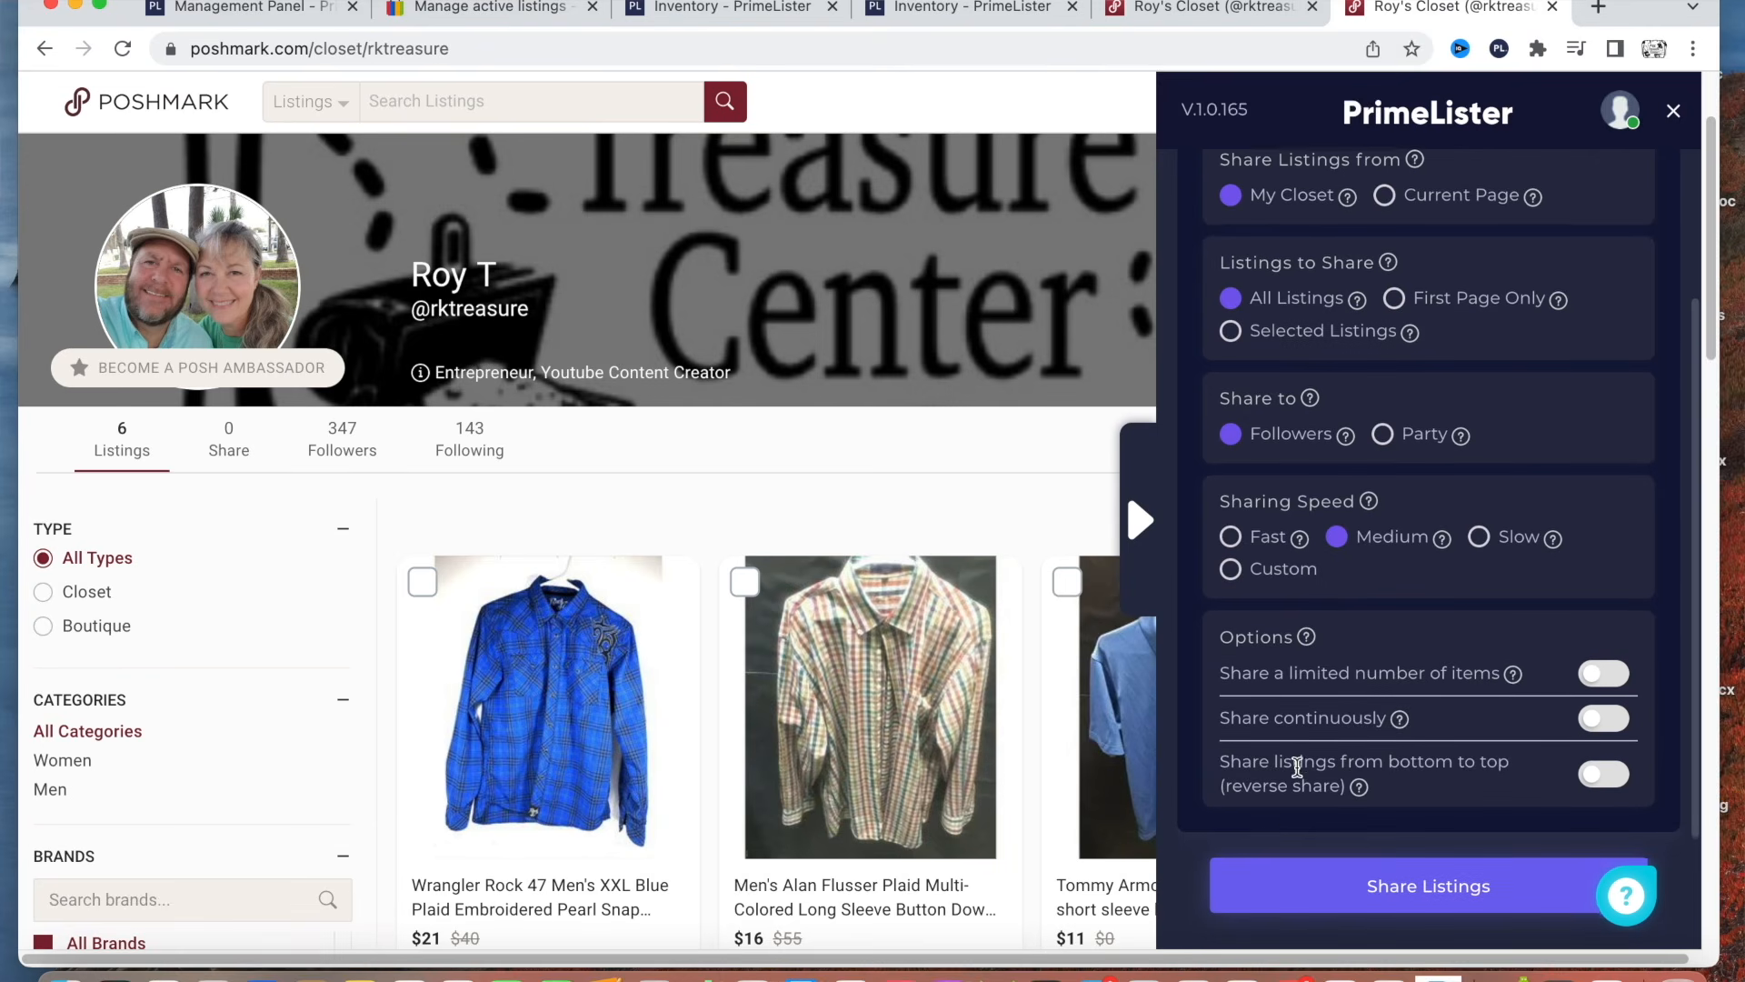
pyautogui.scroll(-1, 1291, 771)
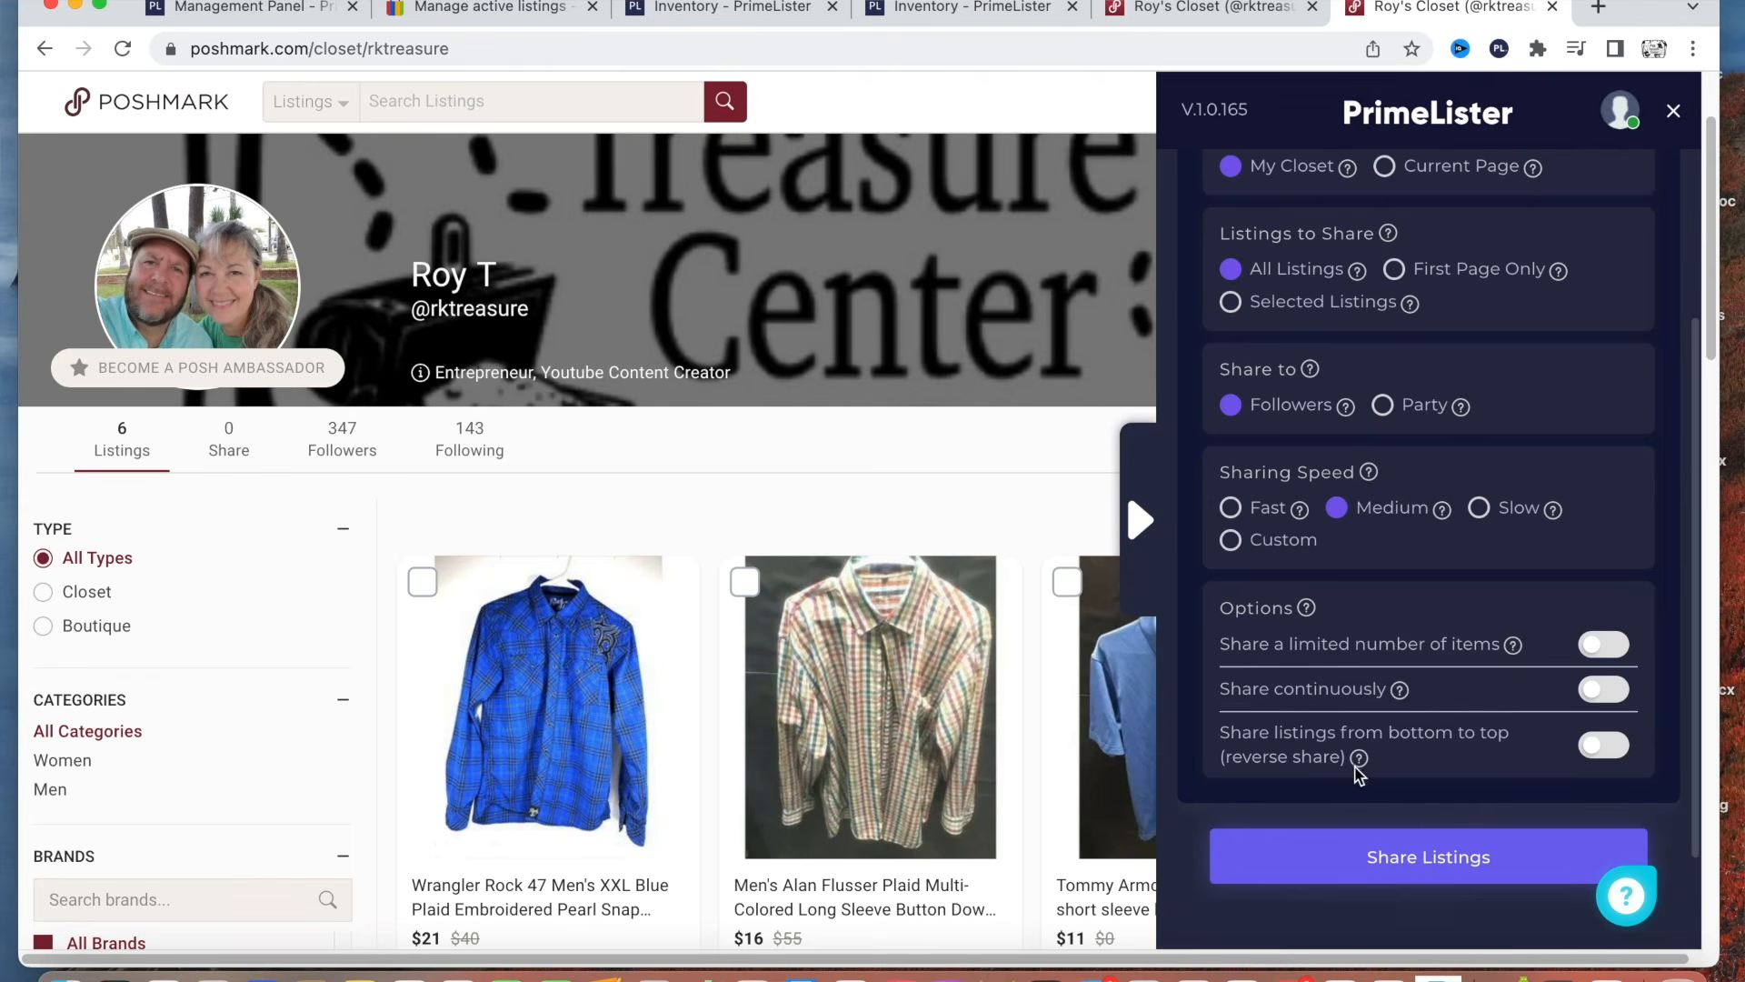
pyautogui.click(1606, 747)
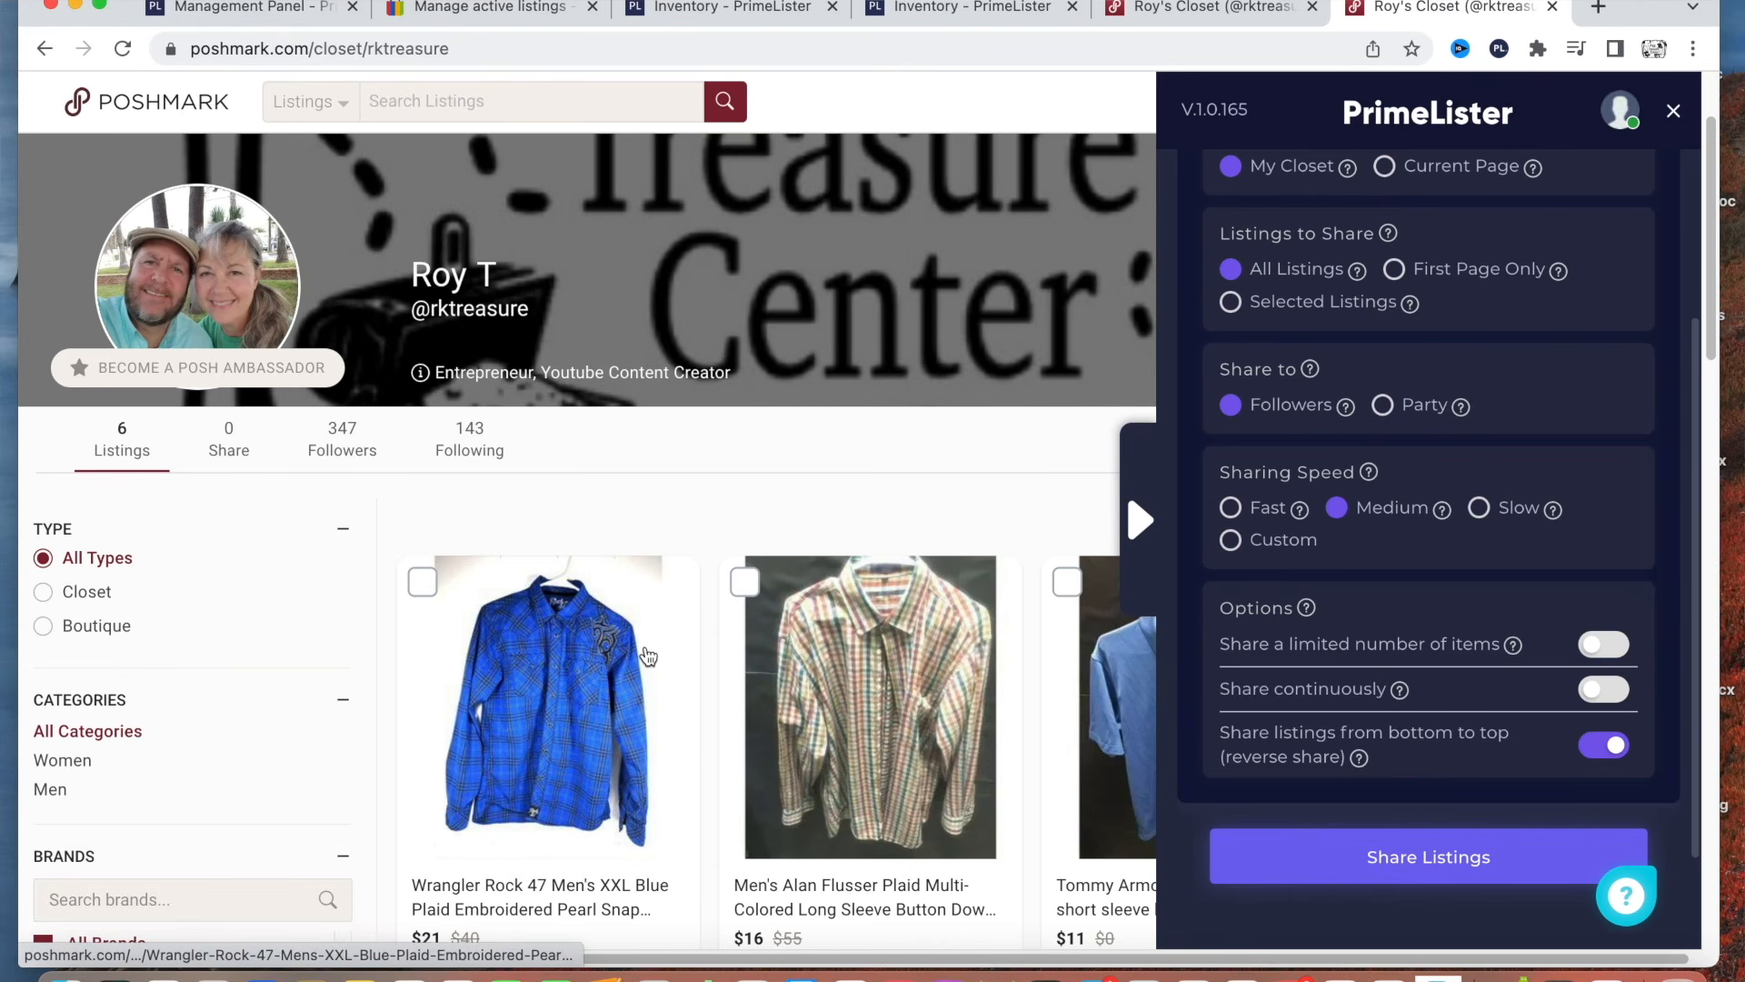
# Open the date and time scheduling options for sharing all listings in the closet.
pyautogui.scroll(-2, 1380, 593)
pyautogui.scroll(3, 1384, 605)
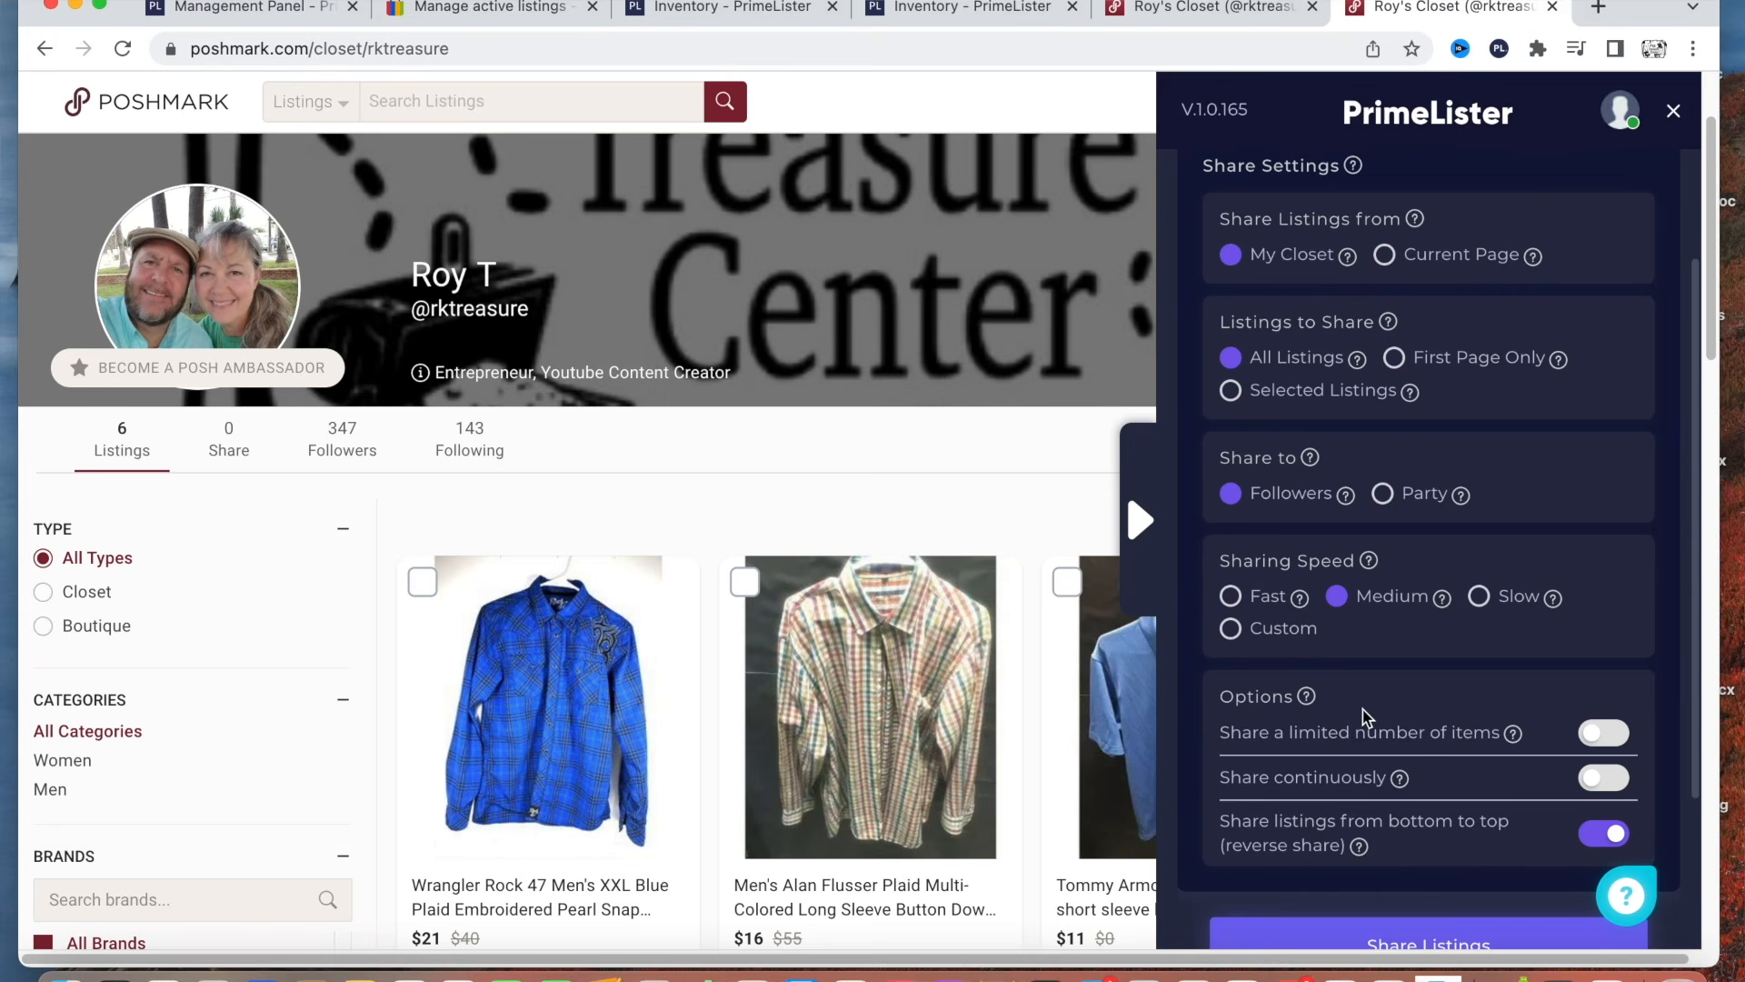
pyautogui.scroll(-3, 1359, 727)
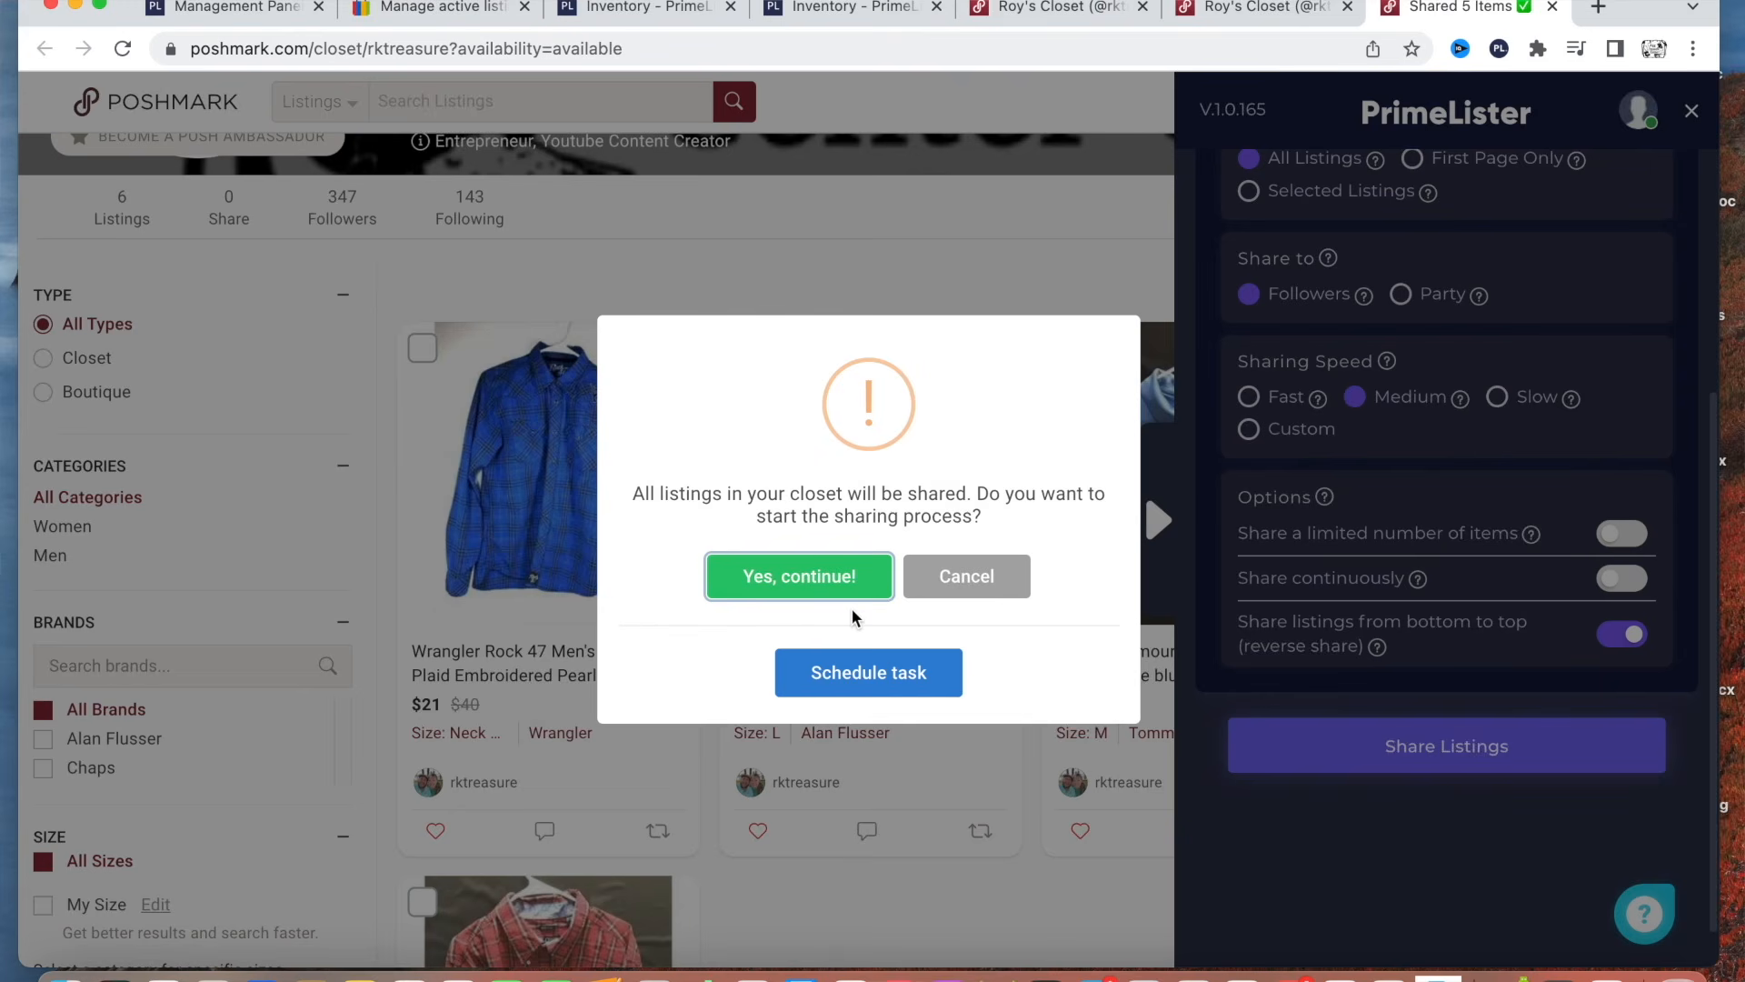
pyautogui.click(869, 674)
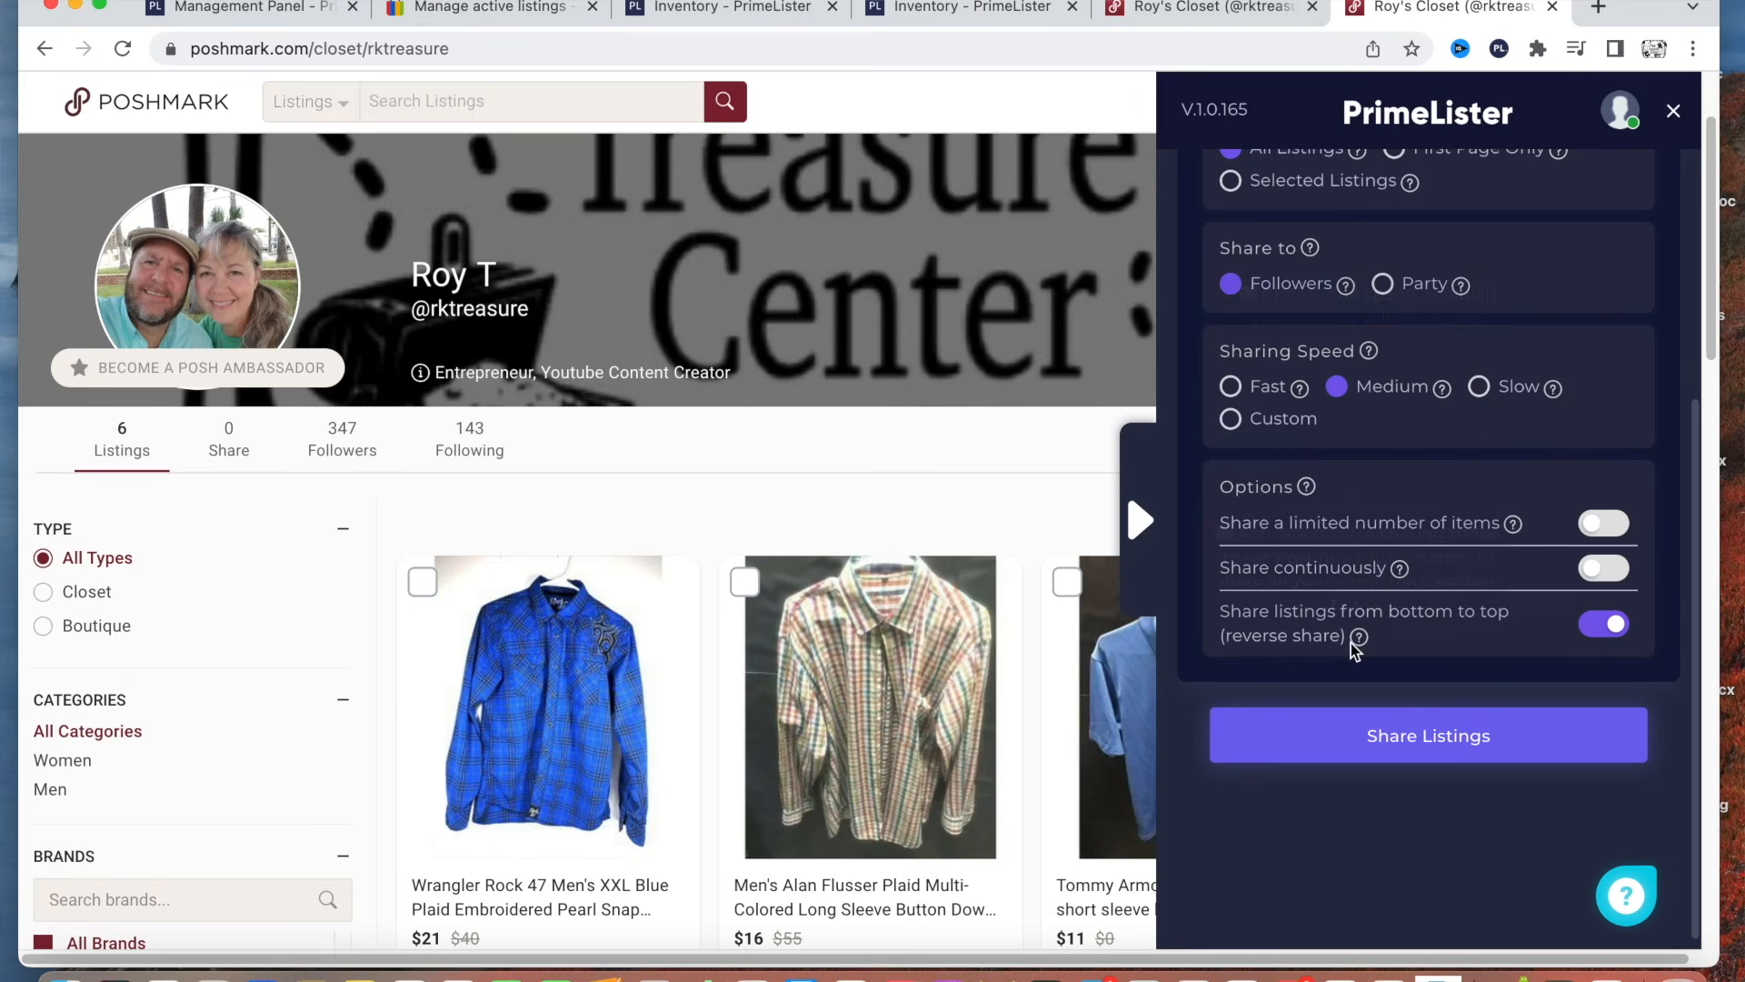
# Start sharing all closet listings to followers immediately at Medium speed and in reverse order, and confirm the sharing process.
pyautogui.scroll(5, 1355, 600)
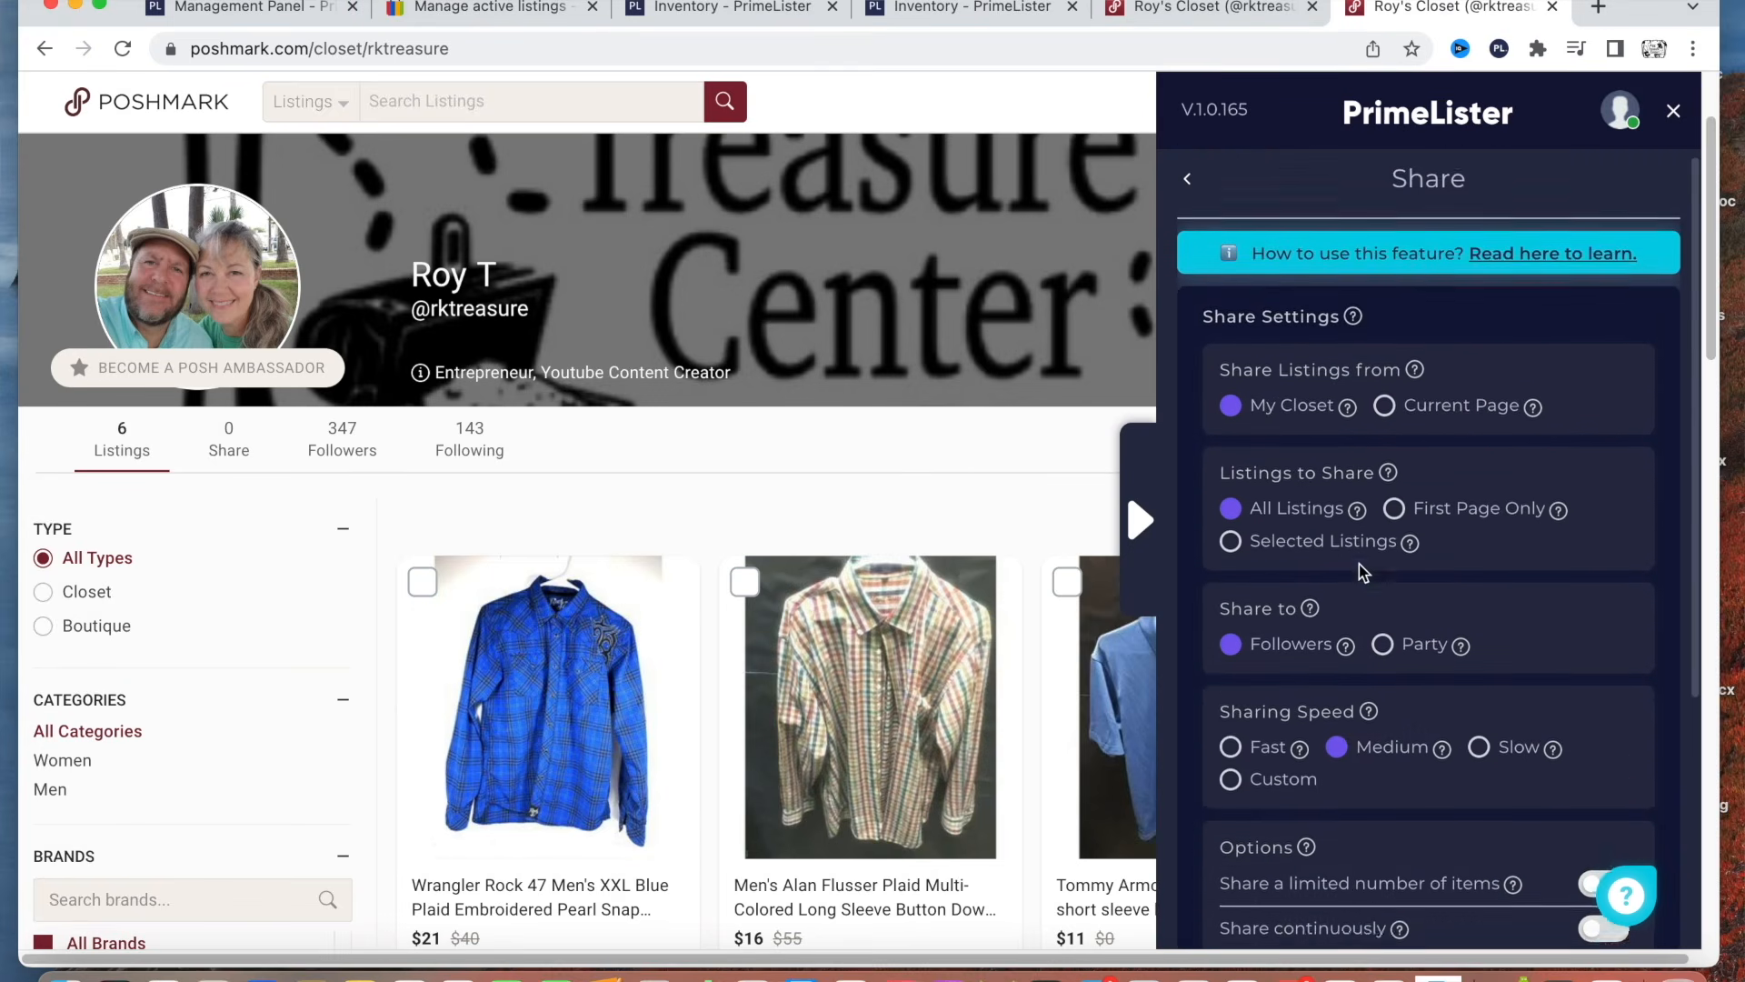
pyautogui.scroll(-5, 1360, 564)
pyautogui.click(1407, 732)
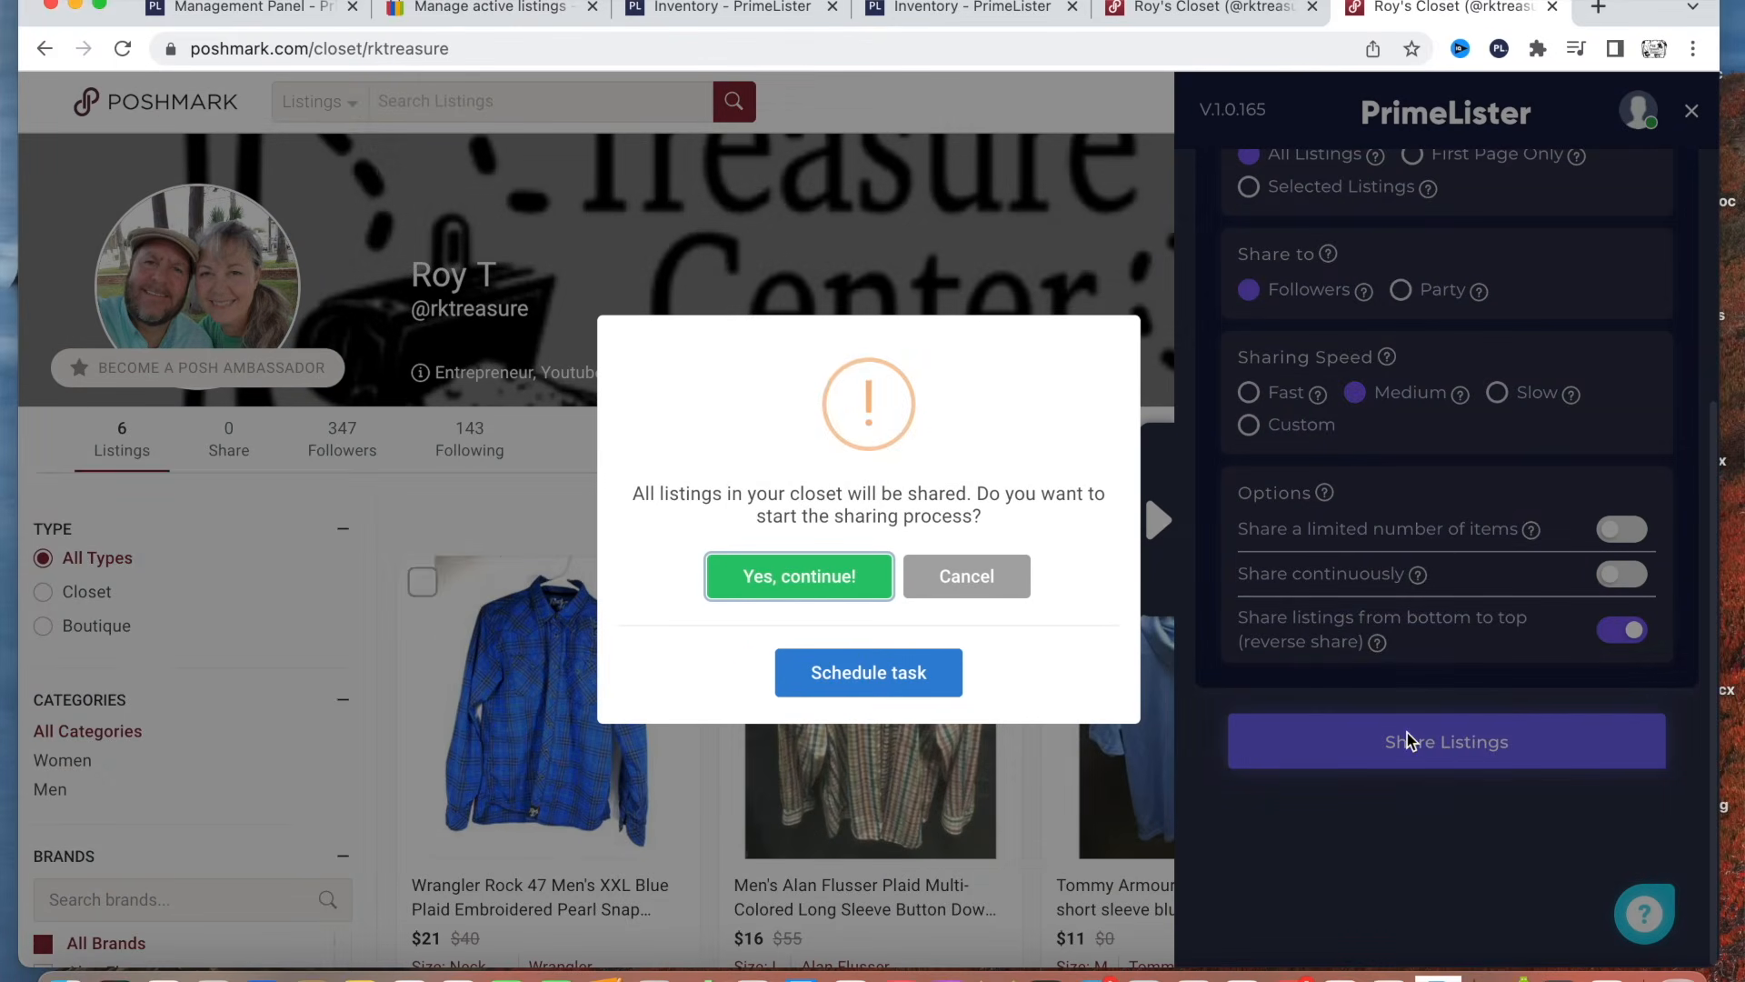
pyautogui.click(797, 593)
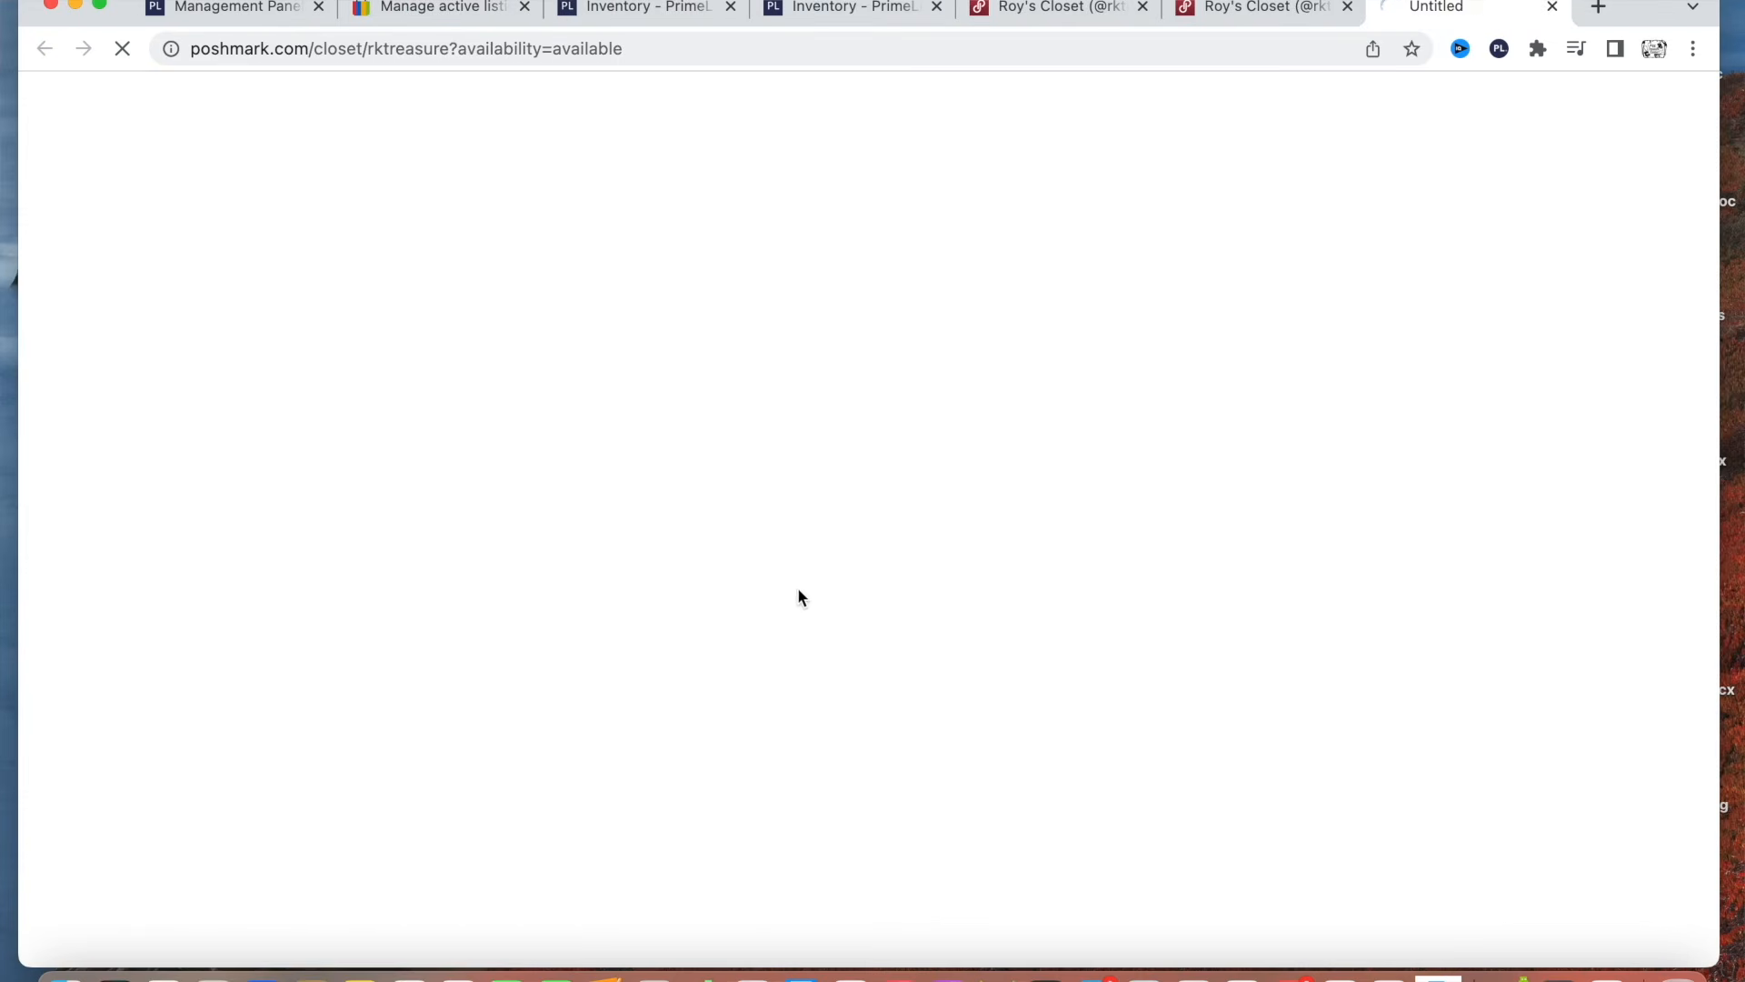